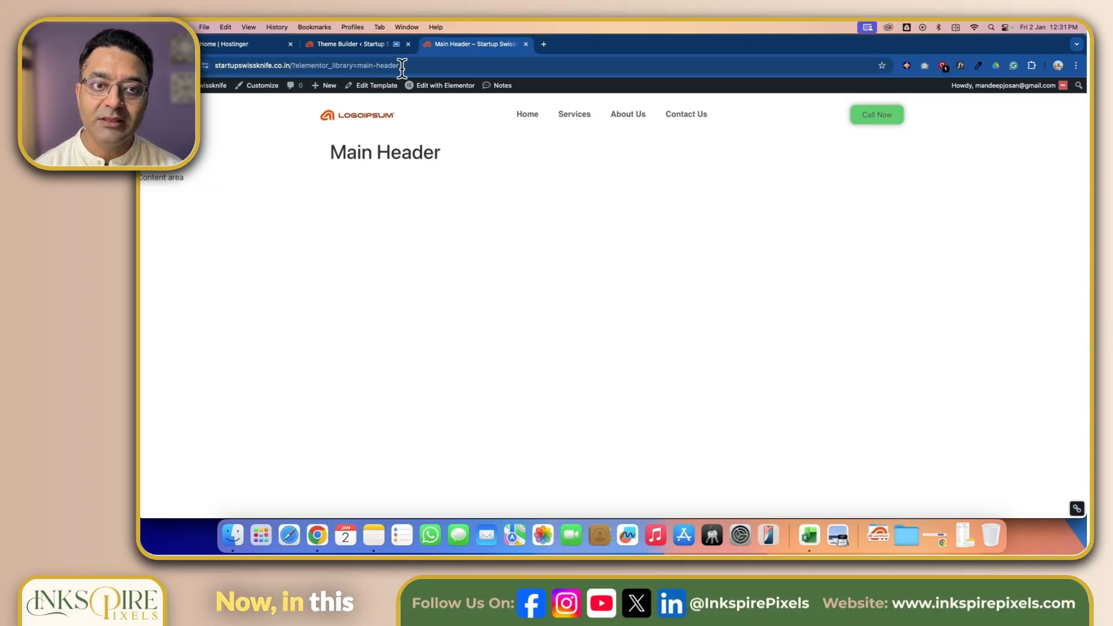
# - Open the Theme Builder's Footer template list
pyautogui.click(351, 45)
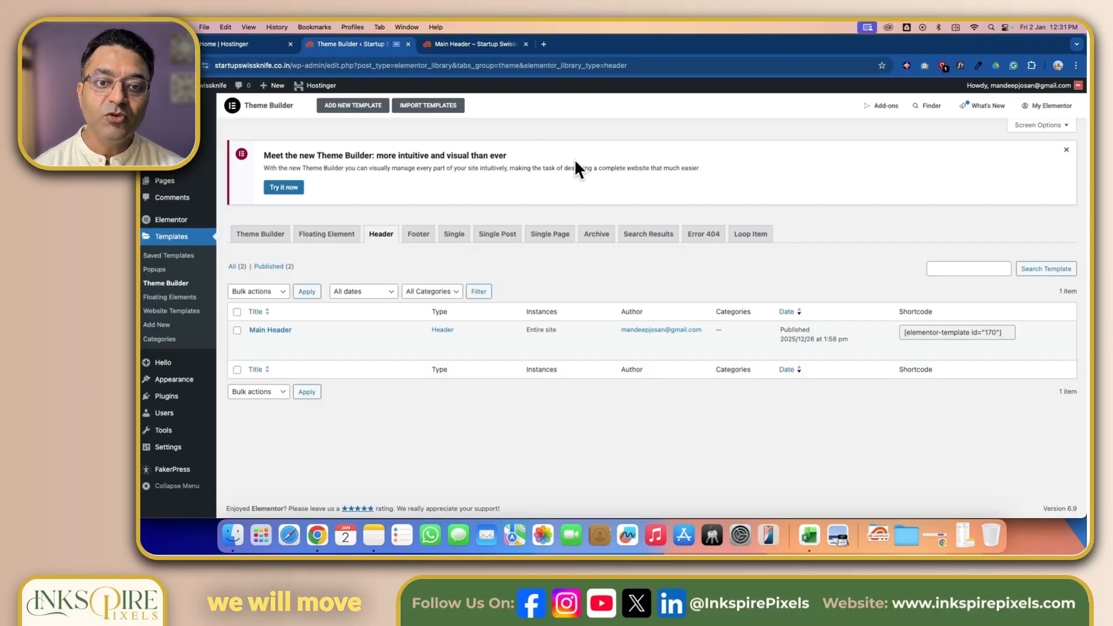
pyautogui.click(420, 237)
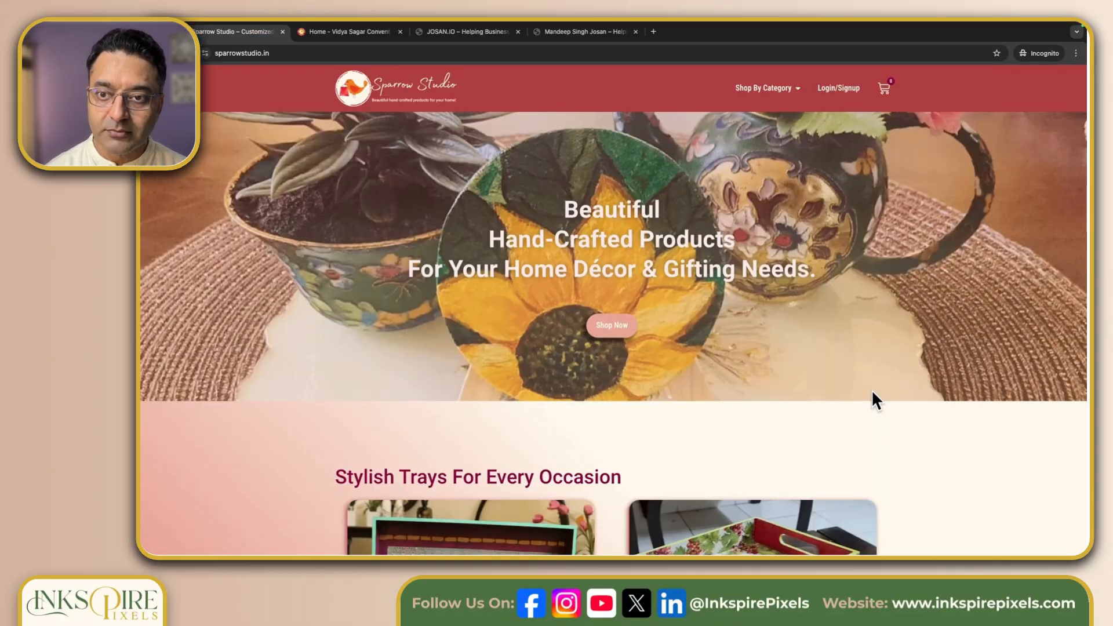
# - Review the footers of the example websites open in the browser tabs
pyautogui.scroll(-15, 873, 398)
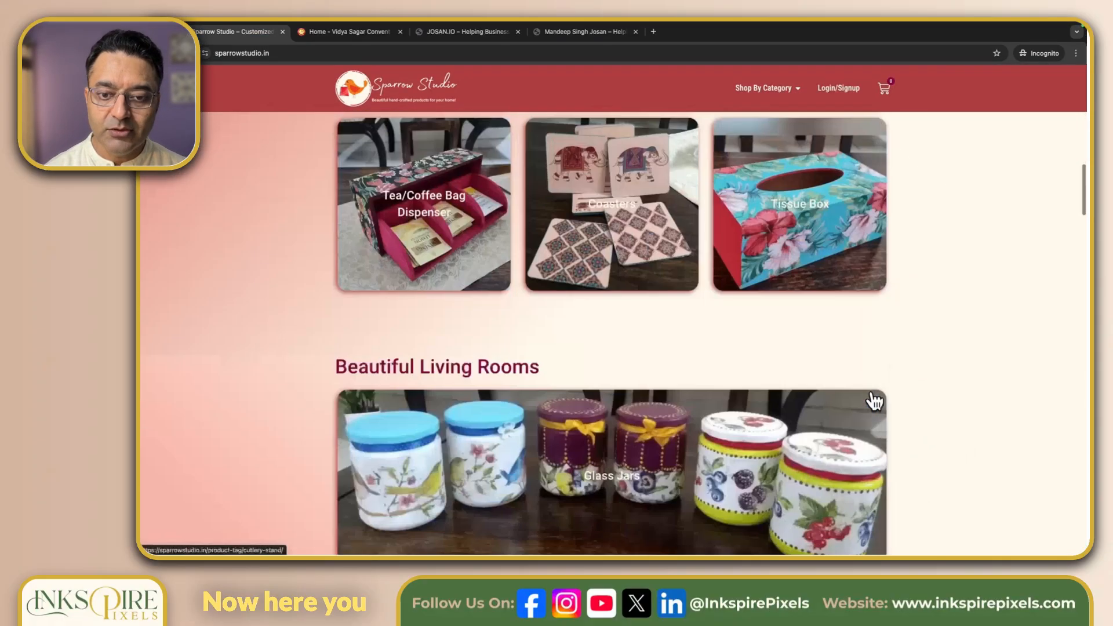
pyautogui.scroll(-20, 873, 401)
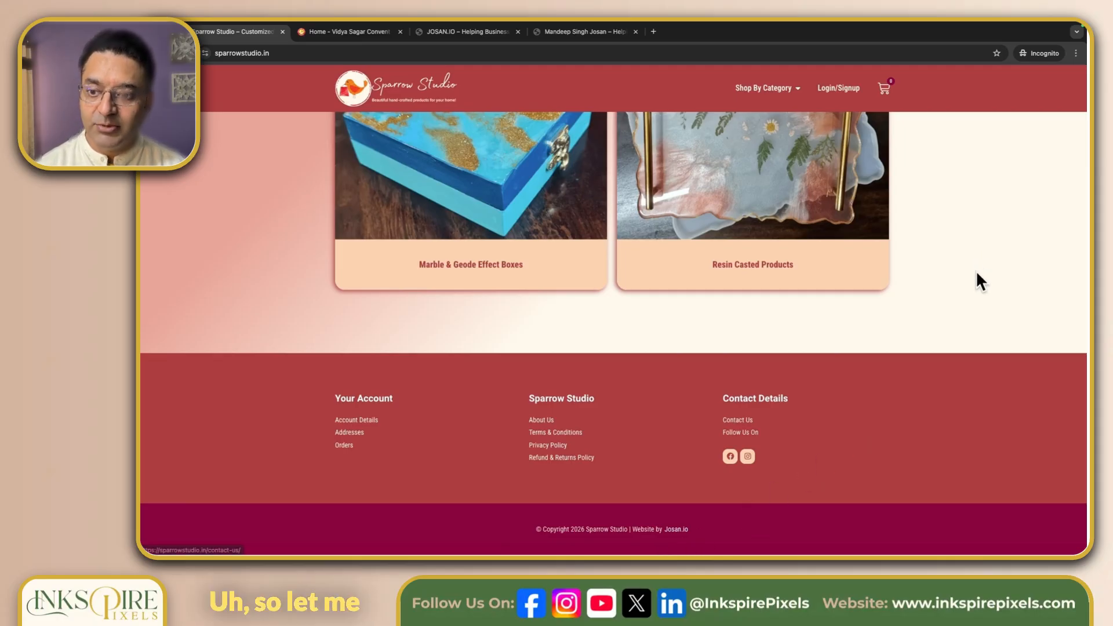
pyautogui.hotkey('ctrl', 'Left')
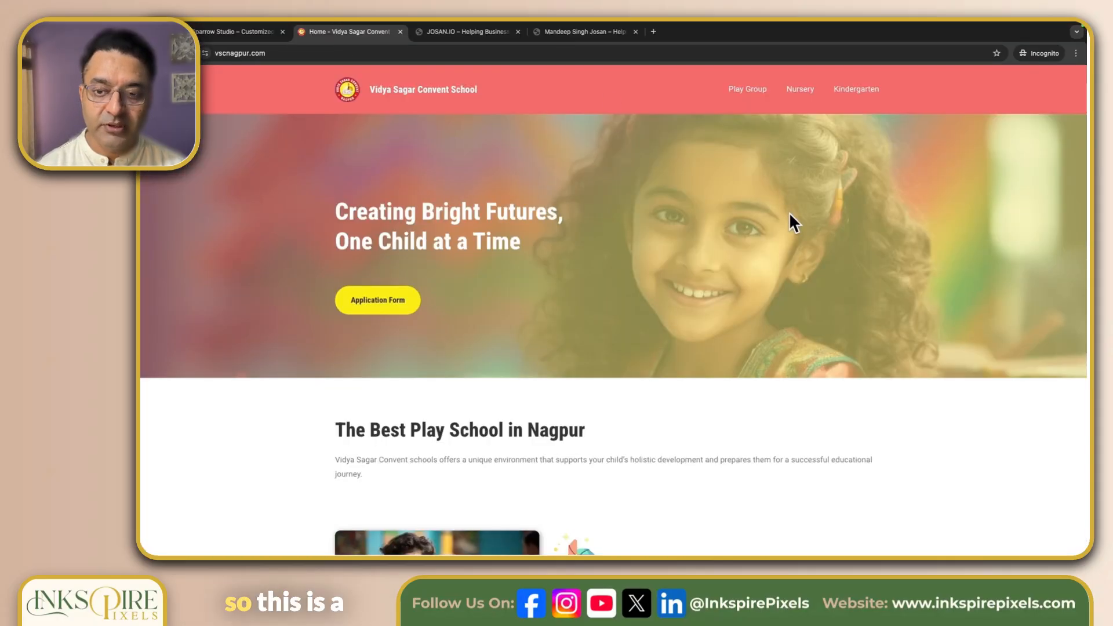
pyautogui.scroll(-20, 790, 215)
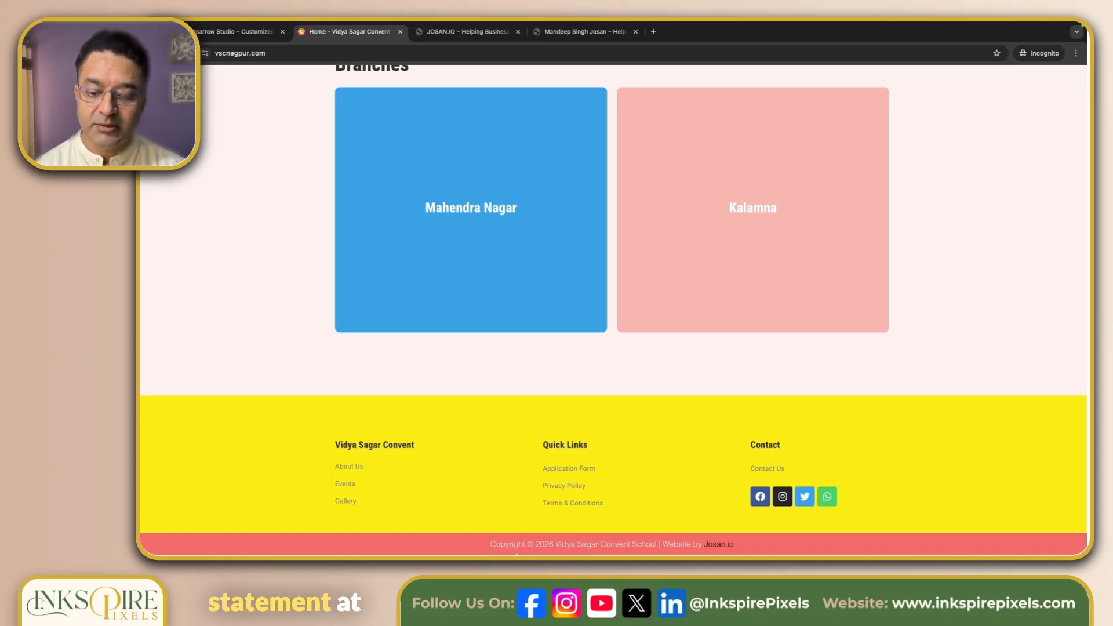
pyautogui.click(458, 32)
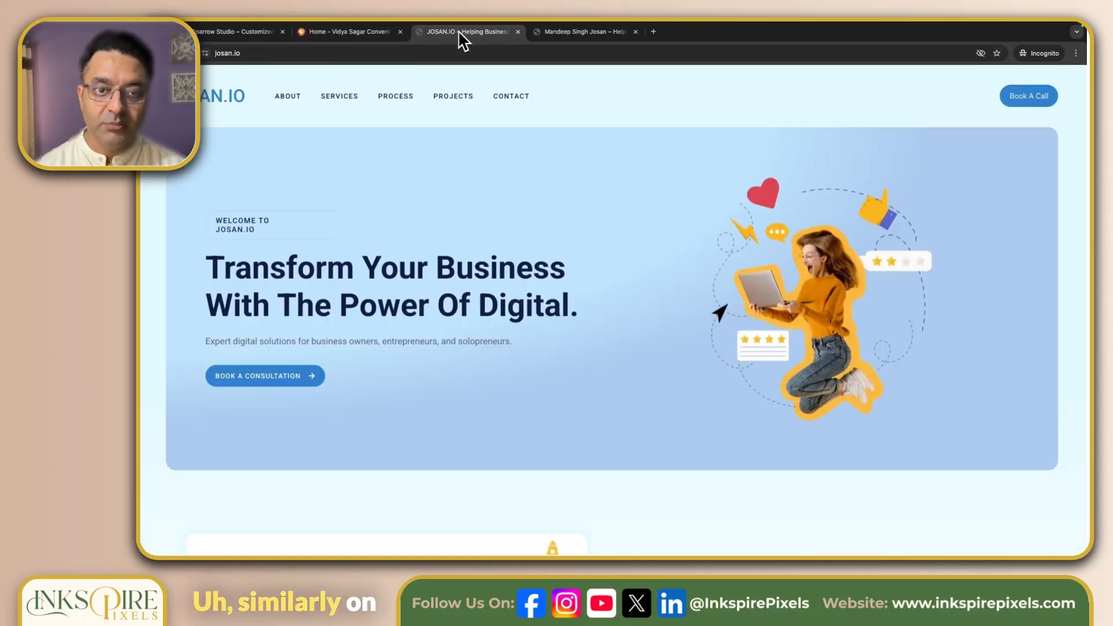
pyautogui.scroll(-10, 665, 293)
pyautogui.scroll(-15, 663, 293)
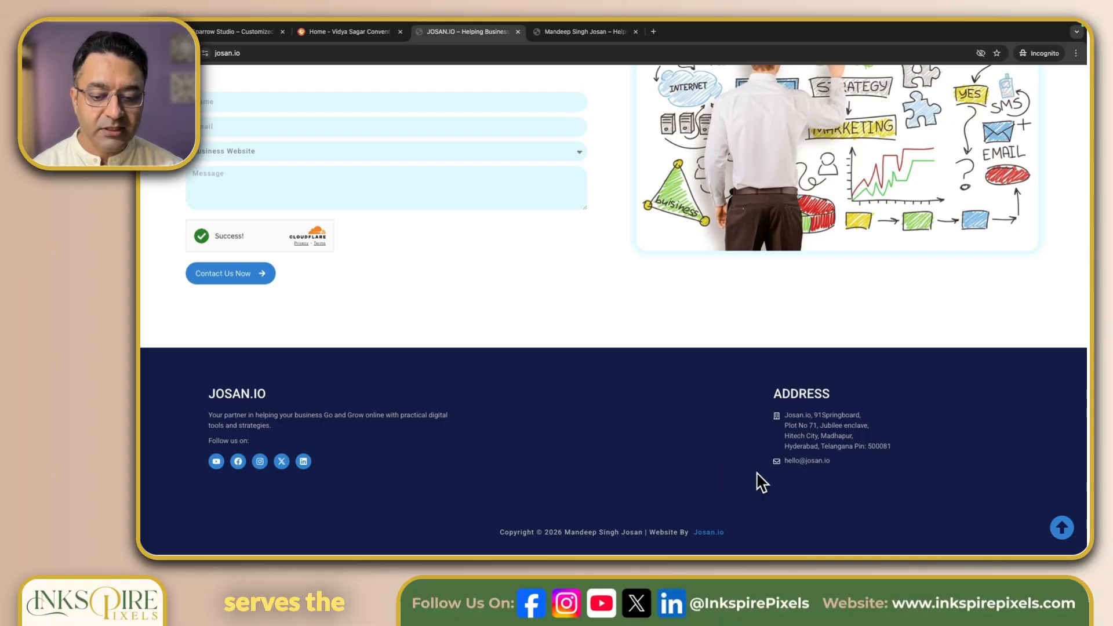
pyautogui.scroll(1, 794, 515)
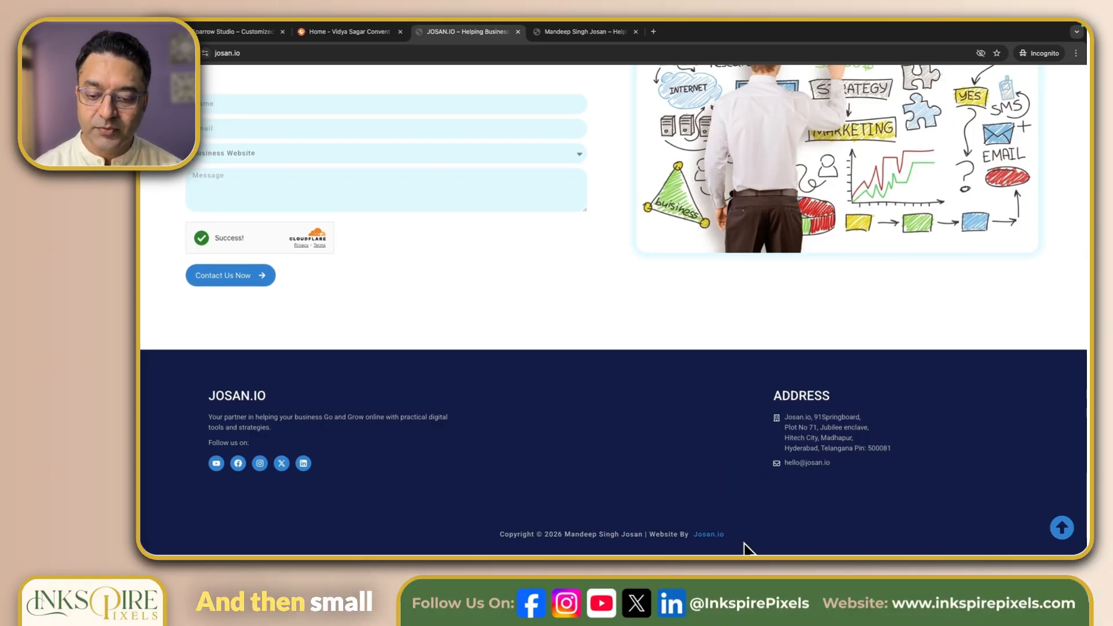
pyautogui.click(587, 40)
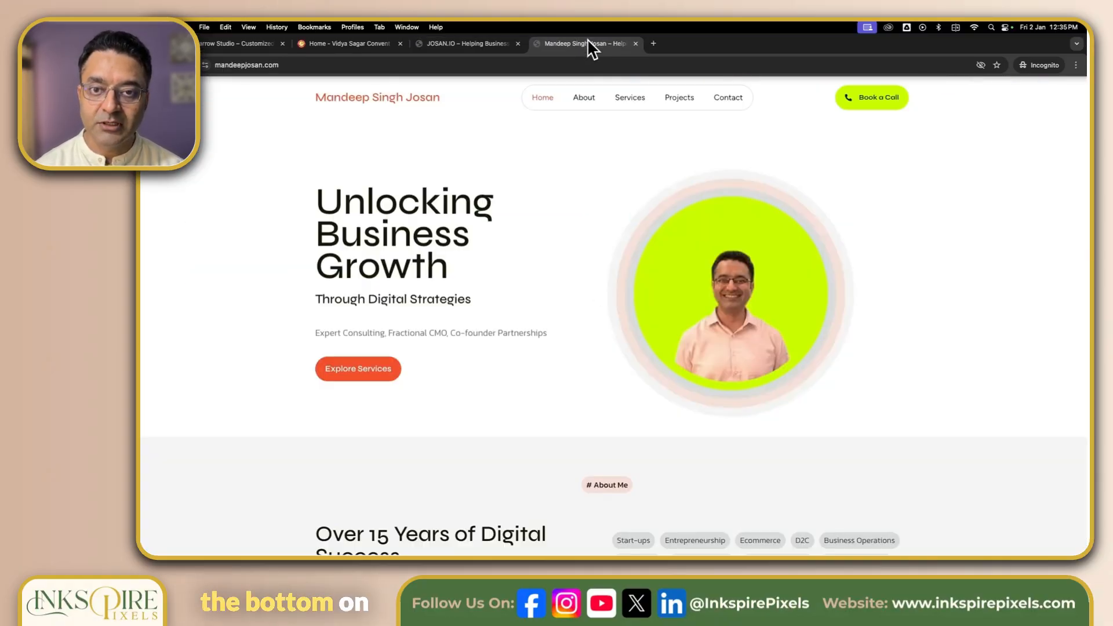
pyautogui.scroll(-20, 945, 356)
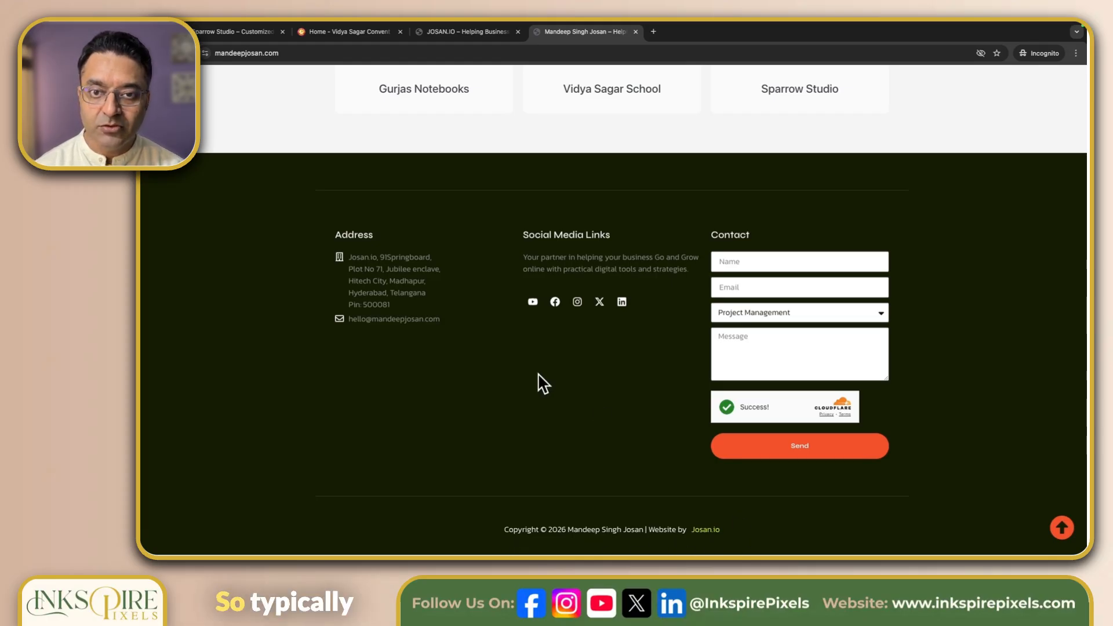
pyautogui.click(234, 33)
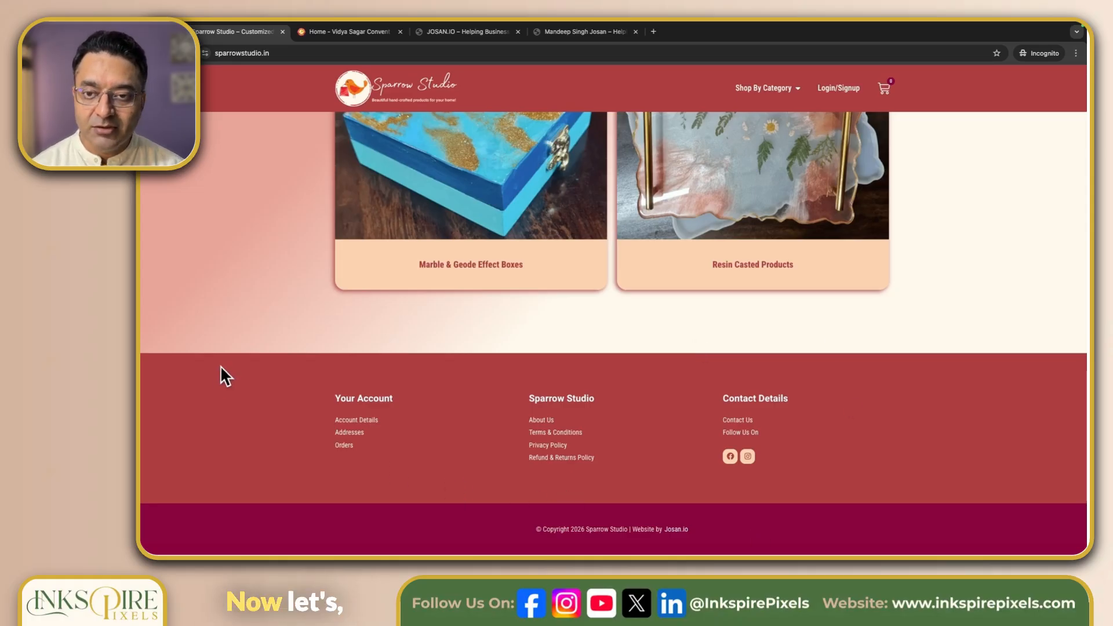
# - Create a new Footer template named "Website Footer"
pyautogui.hotkey('ctrl', 'Left')
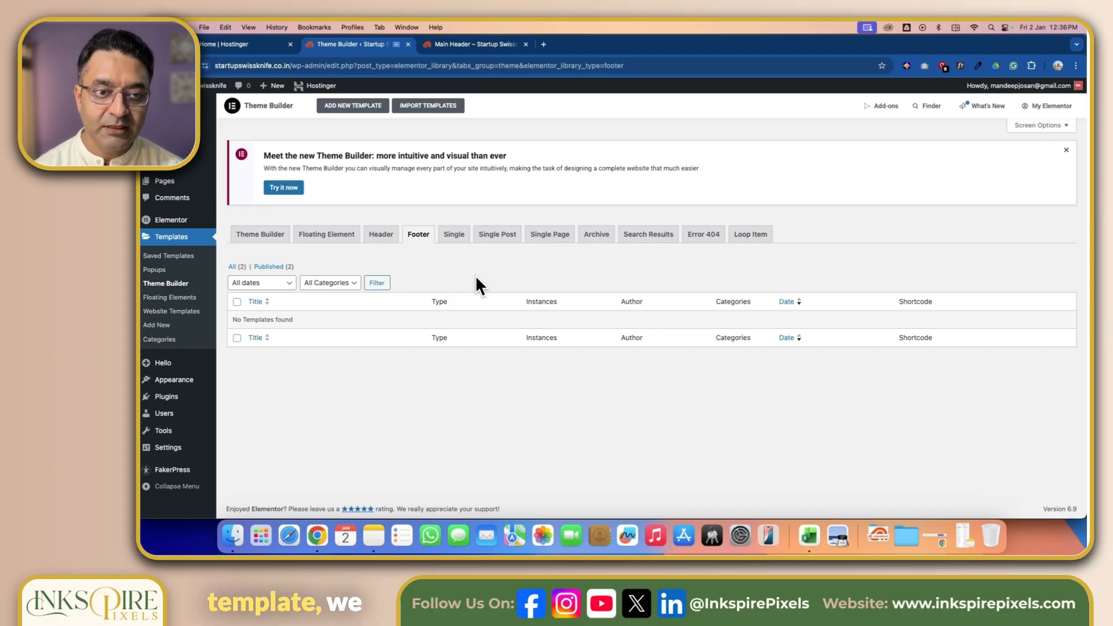
pyautogui.click(354, 107)
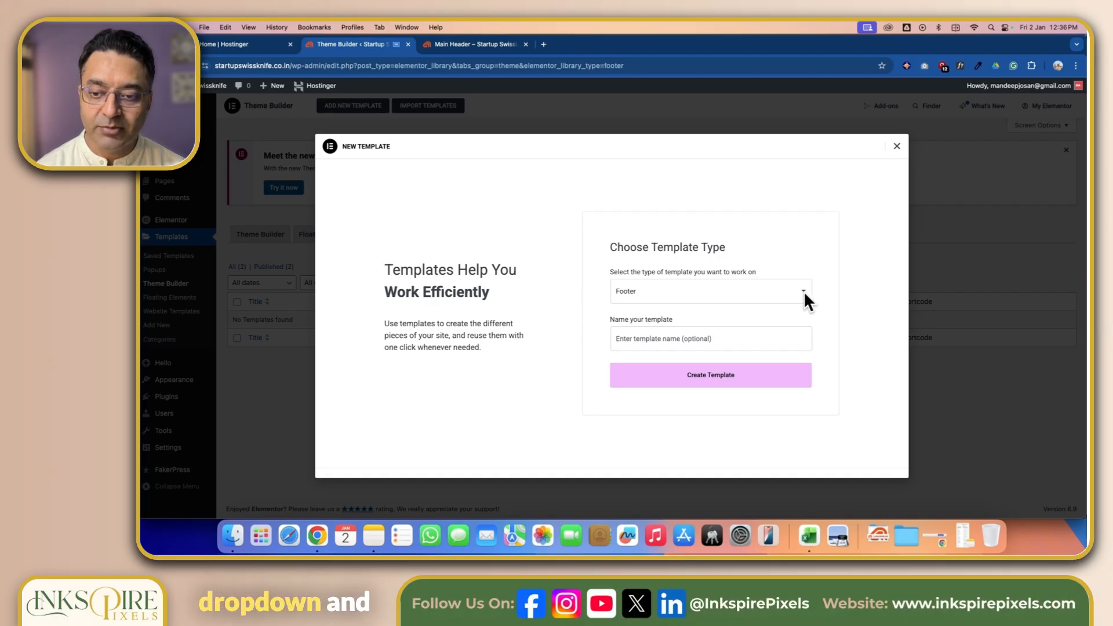
pyautogui.click(682, 341)
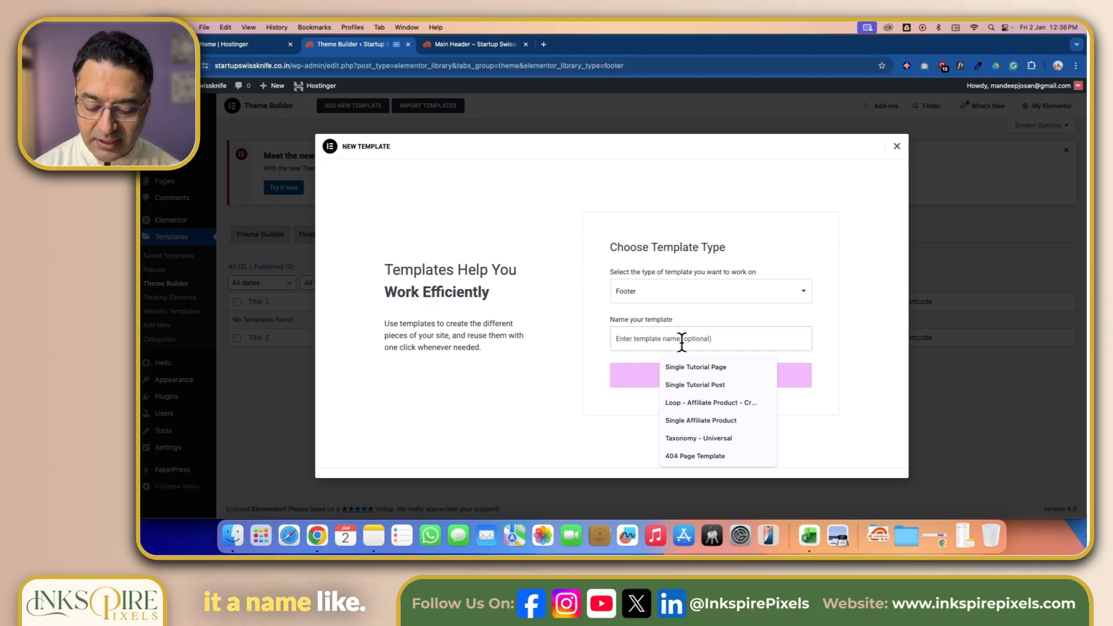
pyautogui.write('Websit')
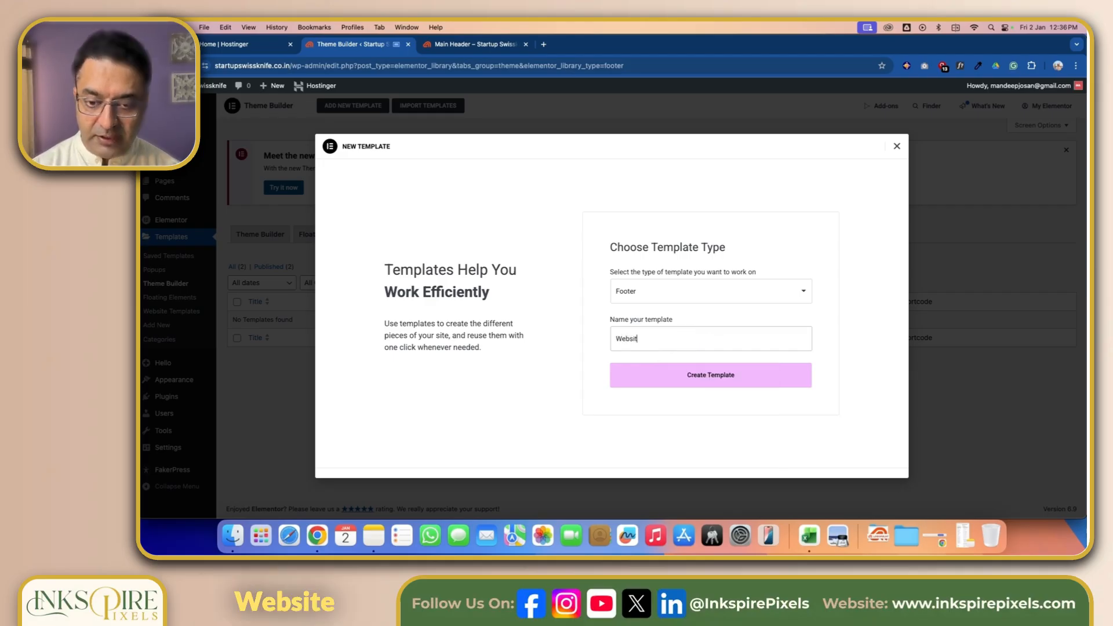
pyautogui.write('e Footer')
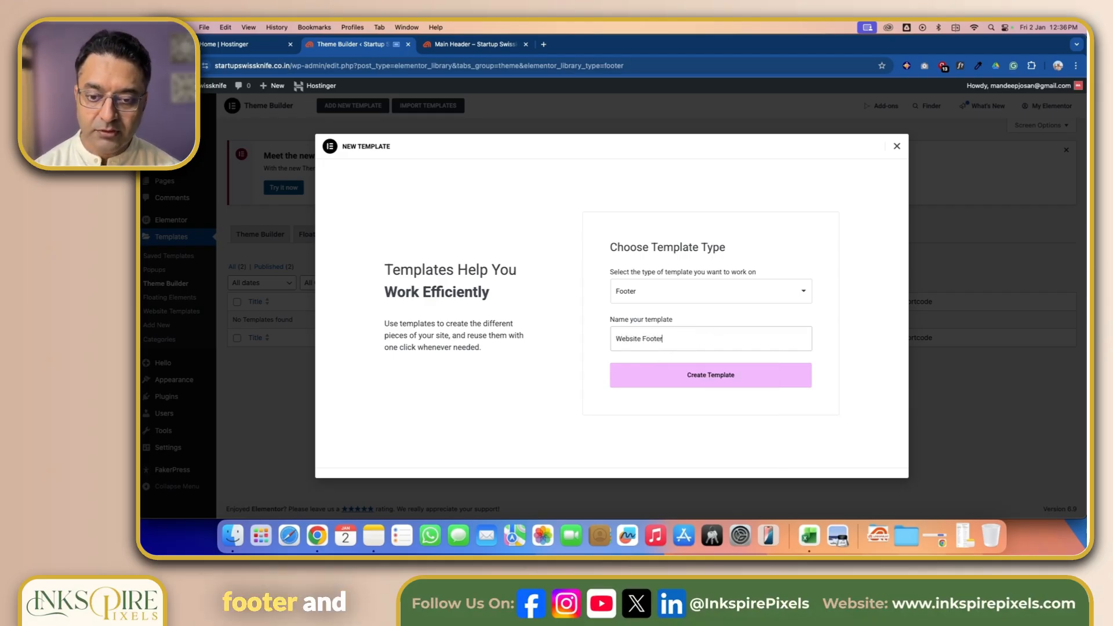
pyautogui.click(714, 381)
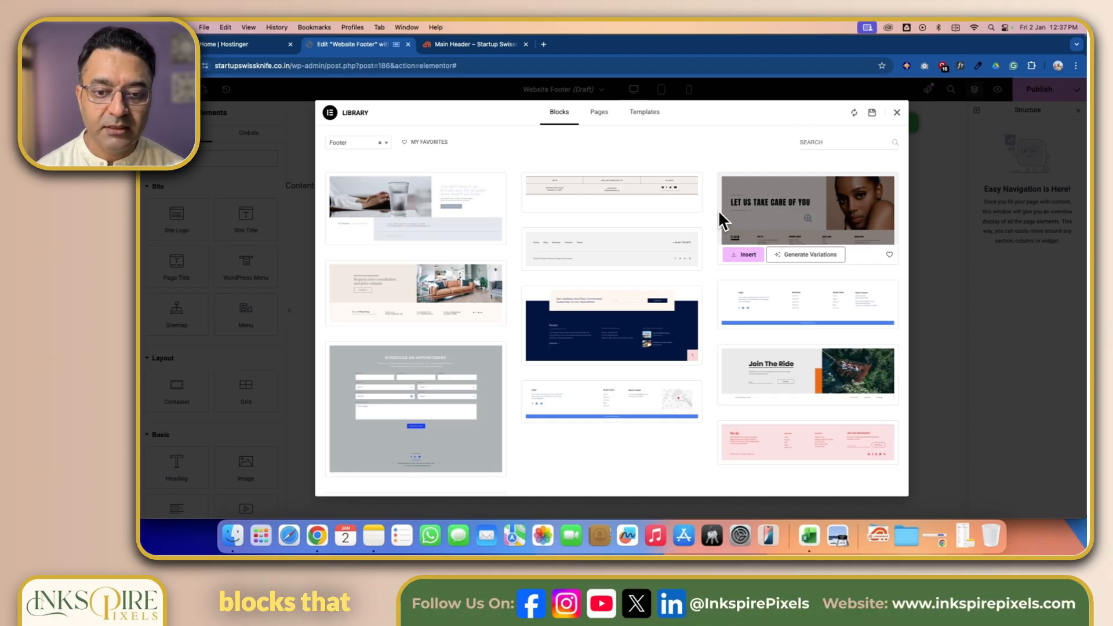
# - Browse the library's ready-made footer blocks and close the library without inserting one
pyautogui.moveTo(678, 210)
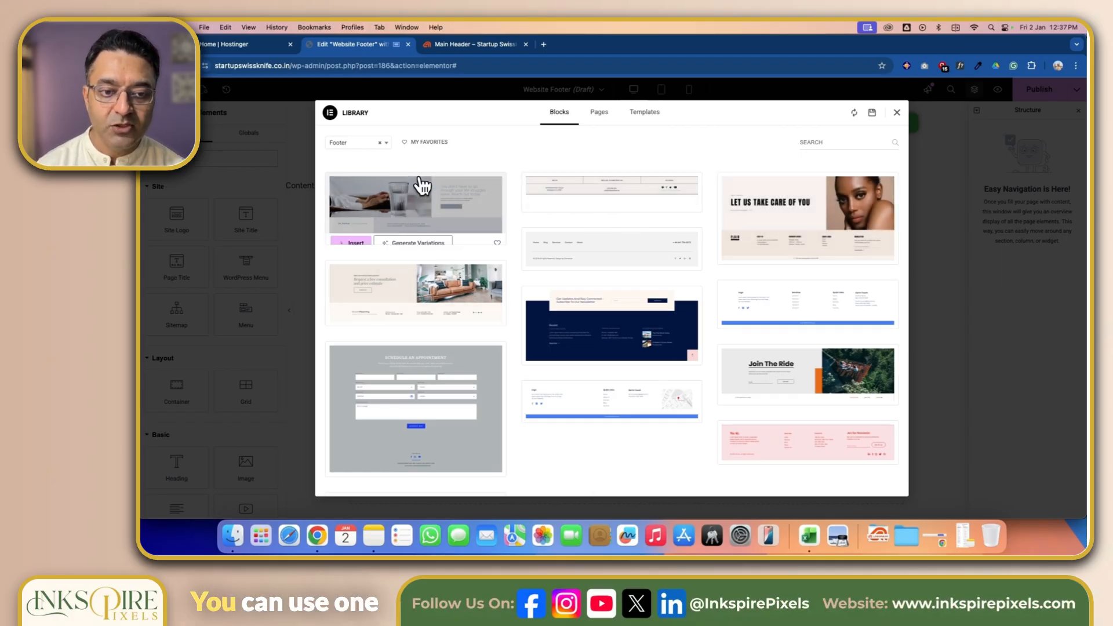
pyautogui.moveTo(776, 216)
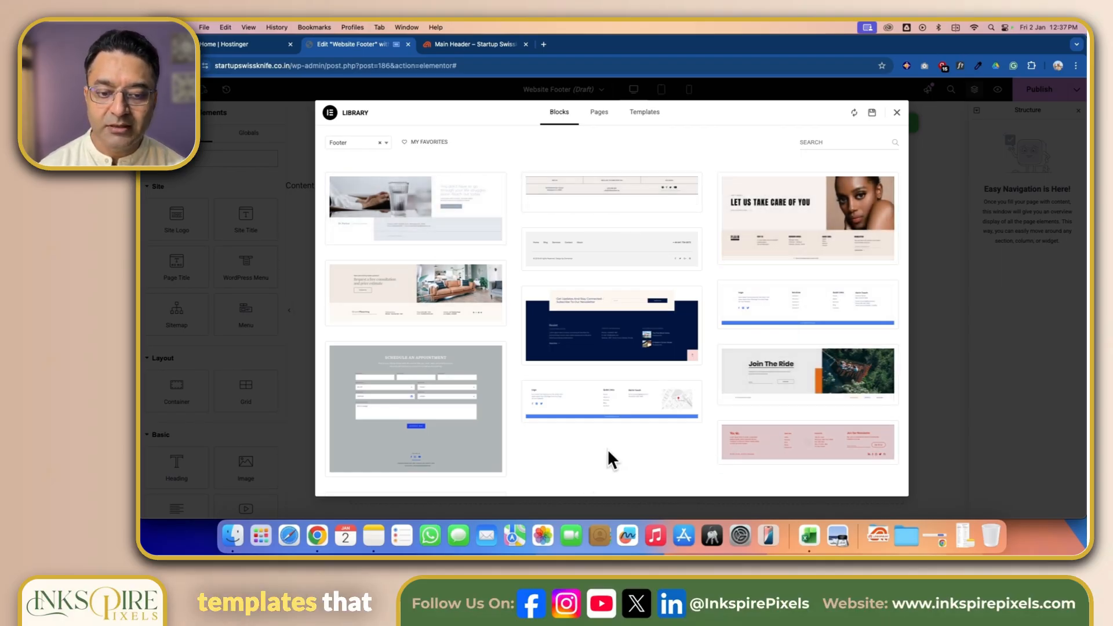
pyautogui.moveTo(383, 280)
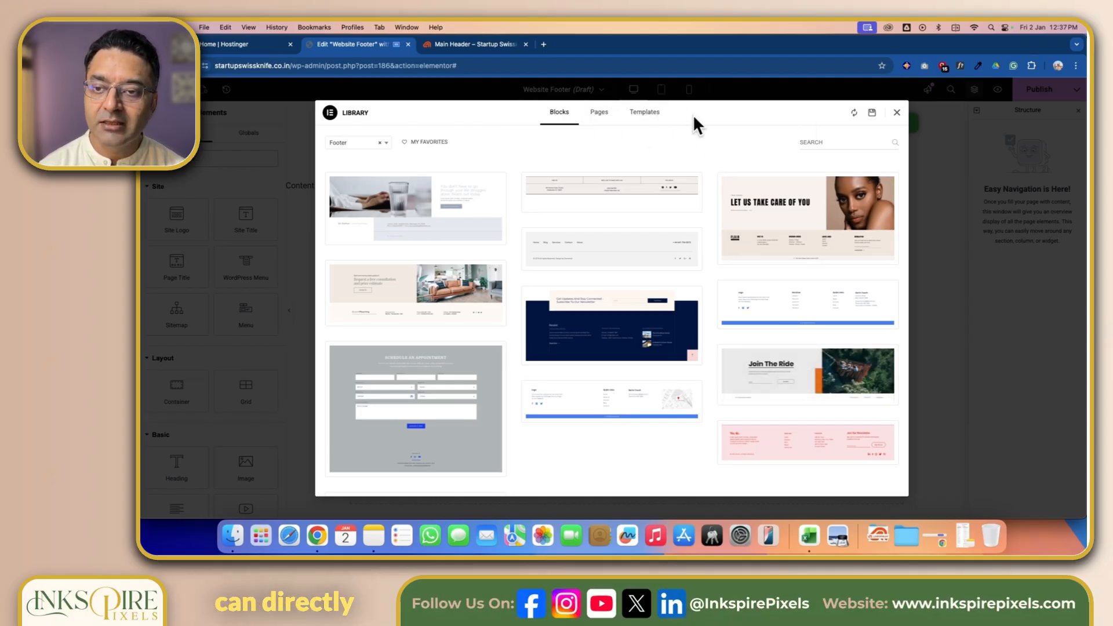
pyautogui.click(897, 113)
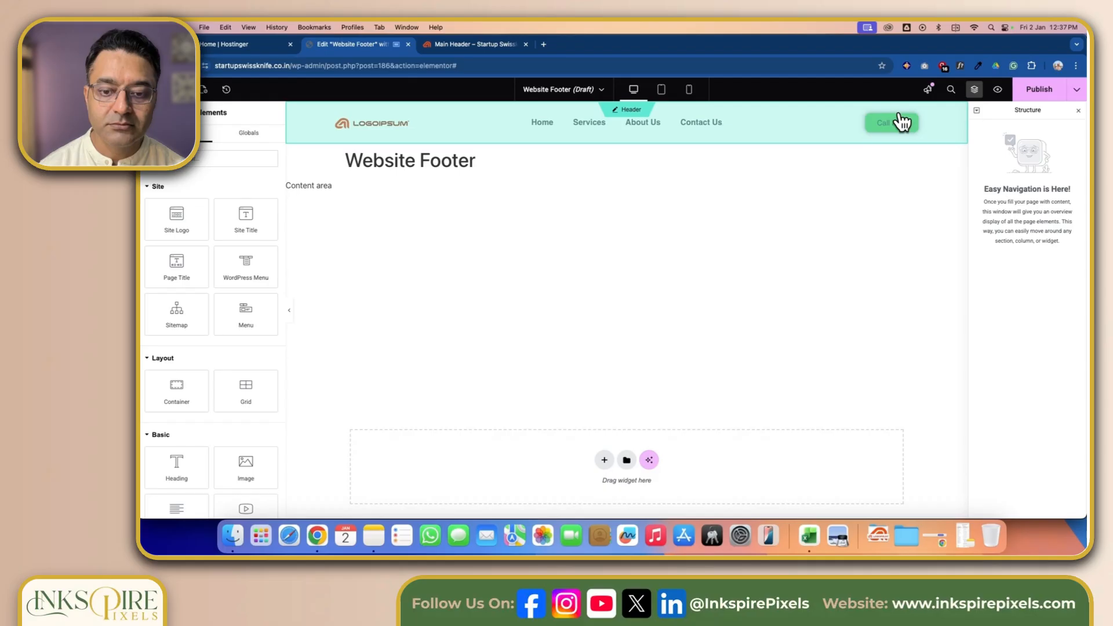
# - Add a Flexbox container to the footer canvas and open its structure choices
pyautogui.scroll(-1, 696, 257)
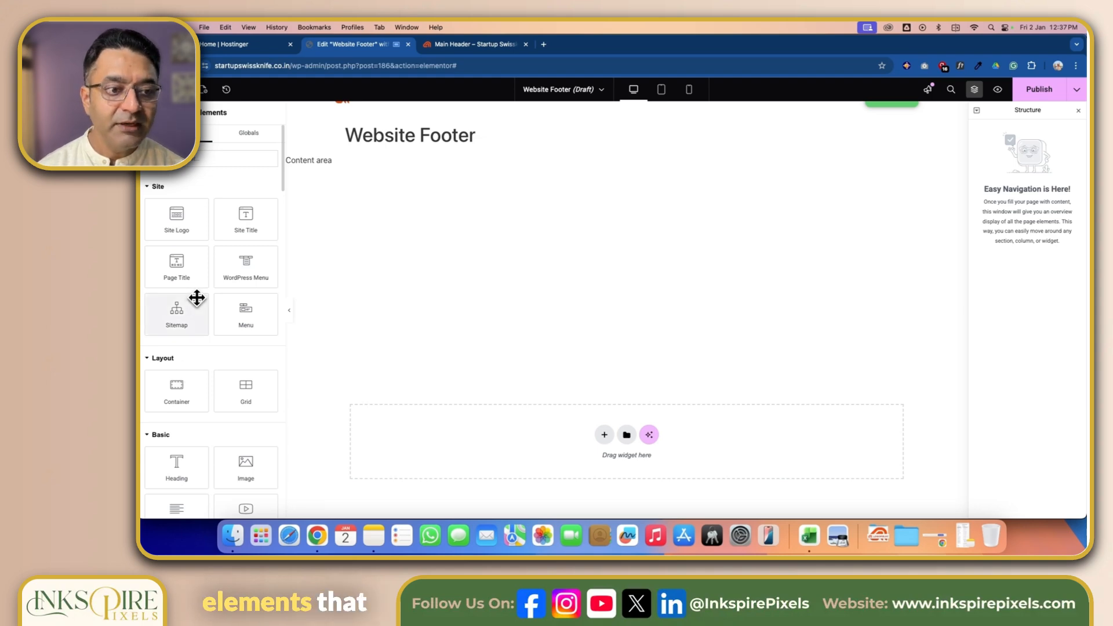
pyautogui.scroll(-2, 197, 304)
pyautogui.scroll(-5, 197, 303)
pyautogui.scroll(7, 196, 295)
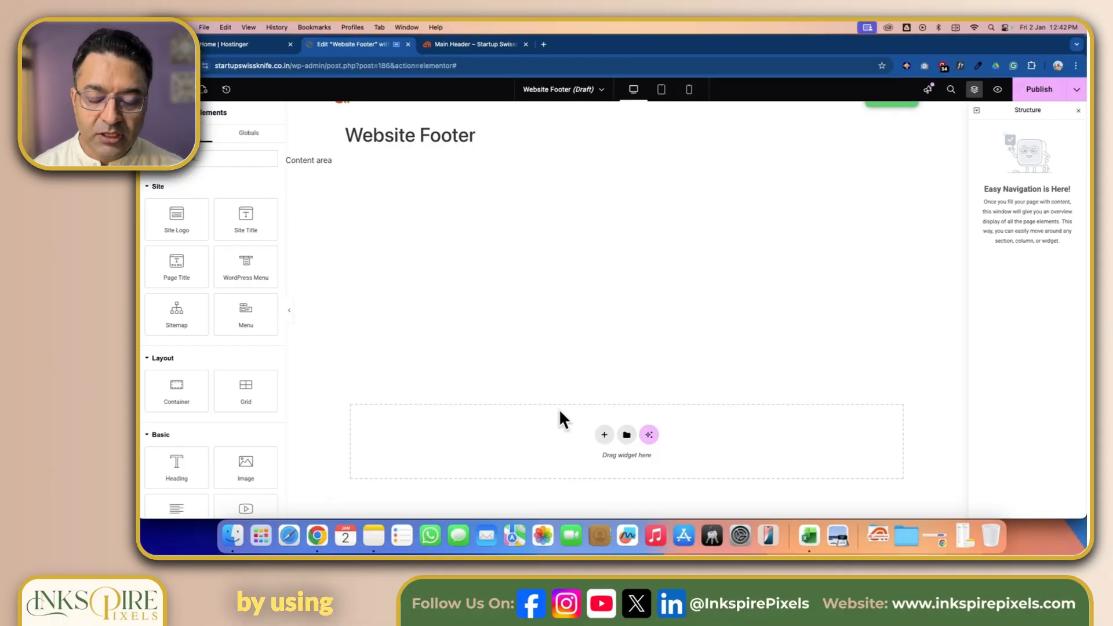
pyautogui.click(604, 437)
pyautogui.click(601, 474)
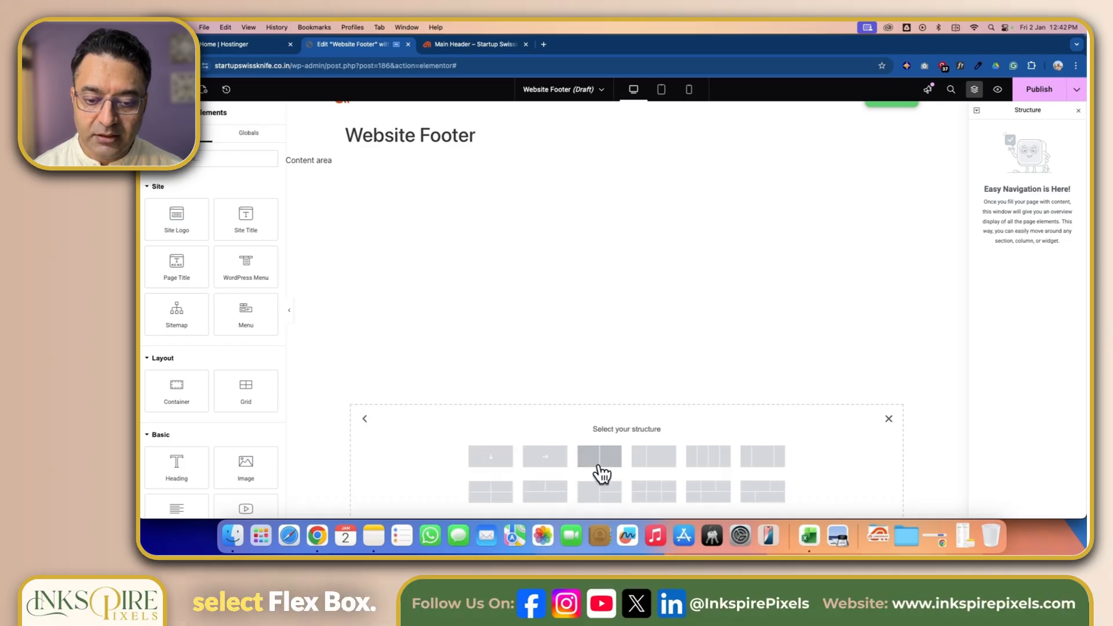
pyautogui.scroll(-1, 569, 415)
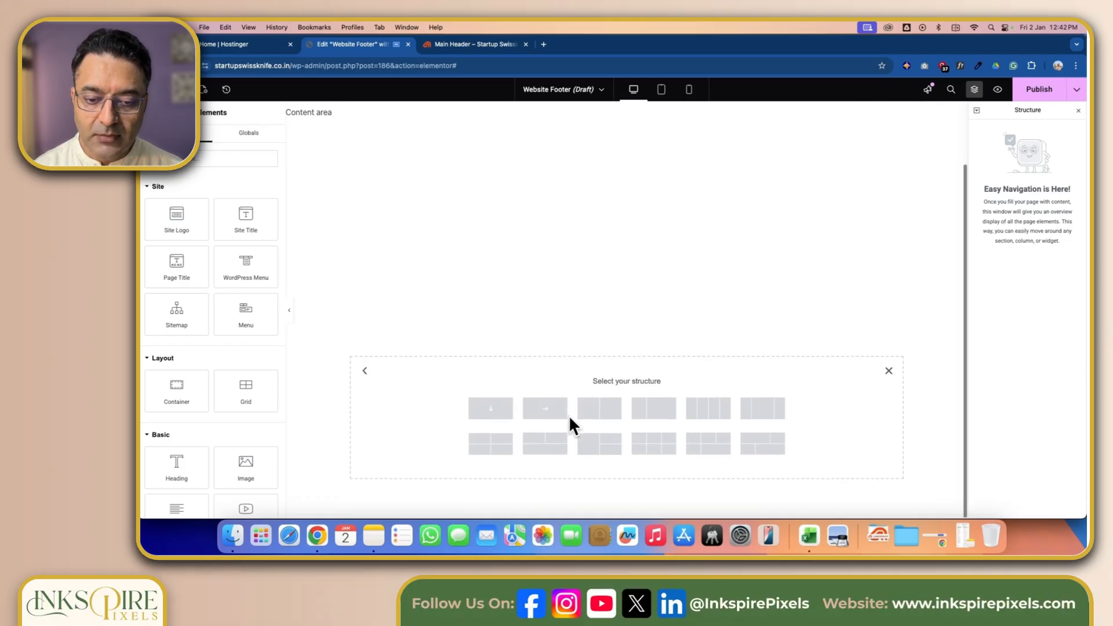
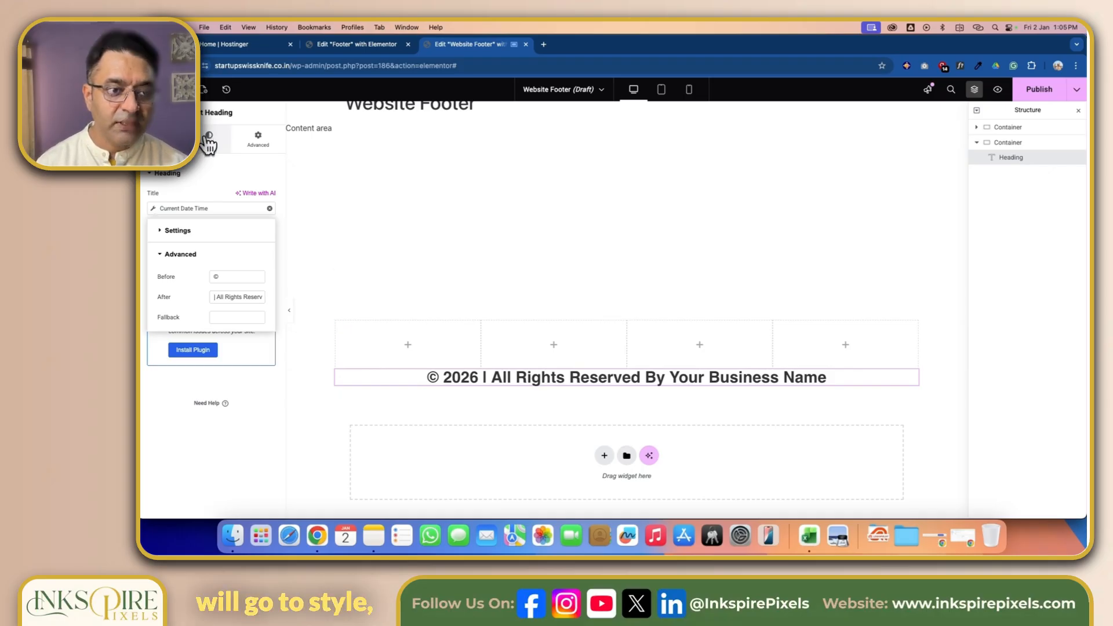
# - Apply the Secondary global font to the copyright heading
pyautogui.click(209, 142)
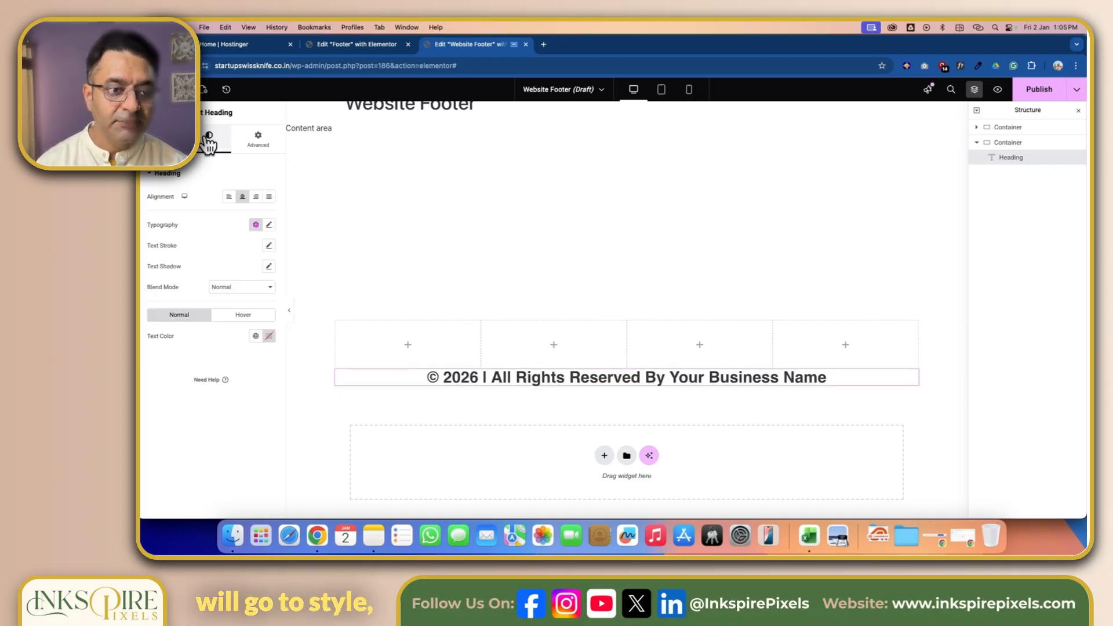
pyautogui.click(256, 226)
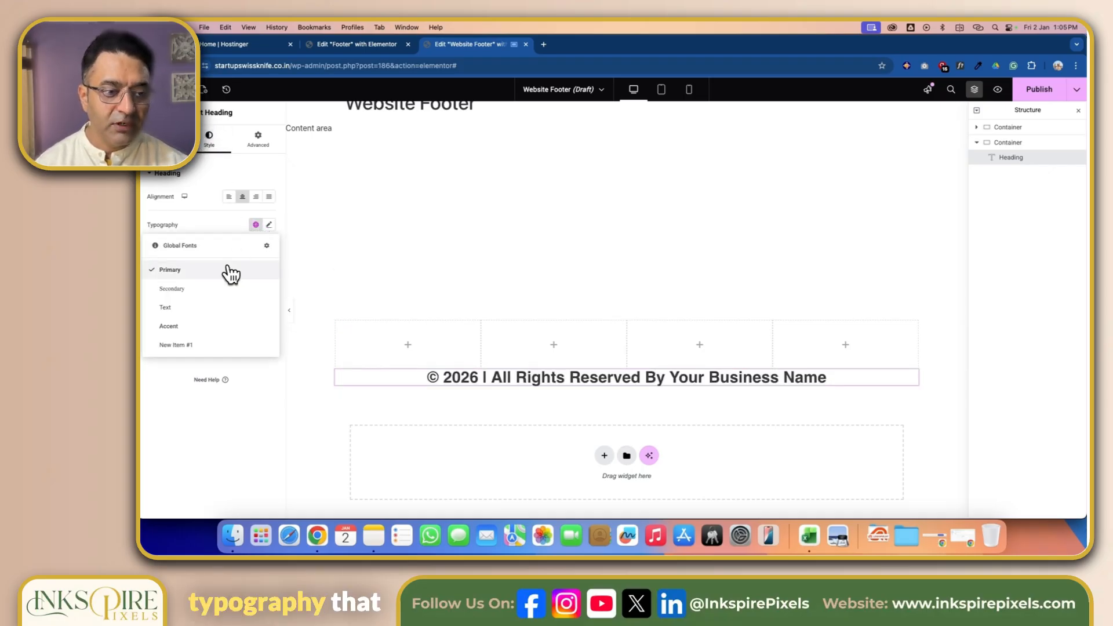
pyautogui.click(194, 290)
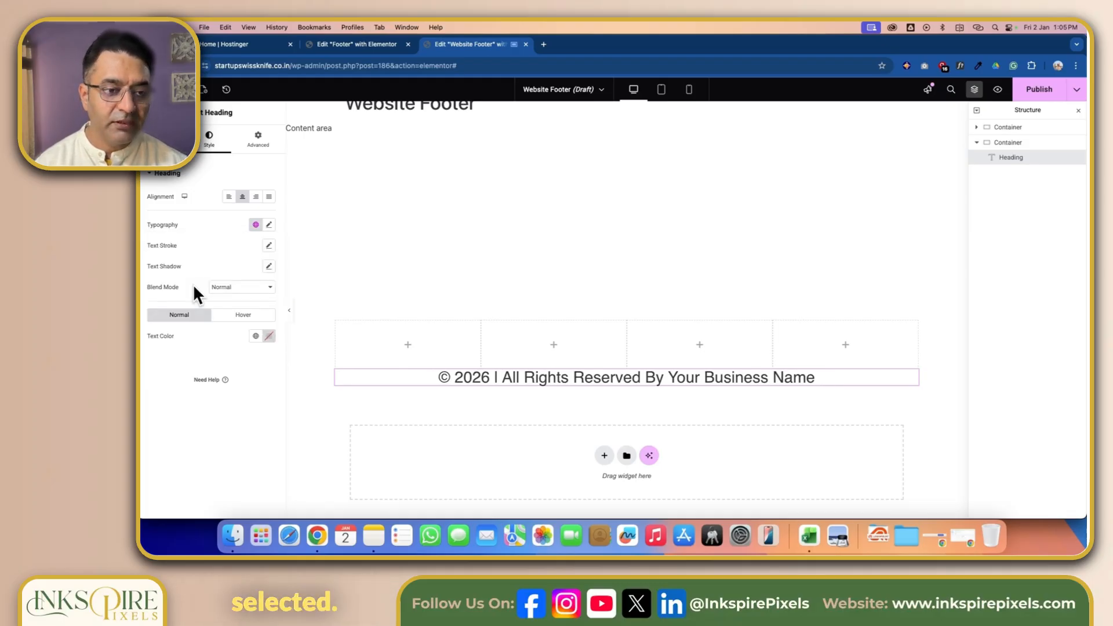
# - Reduce the copyright heading's font size and set its text color to the global Text color
pyautogui.click(269, 224)
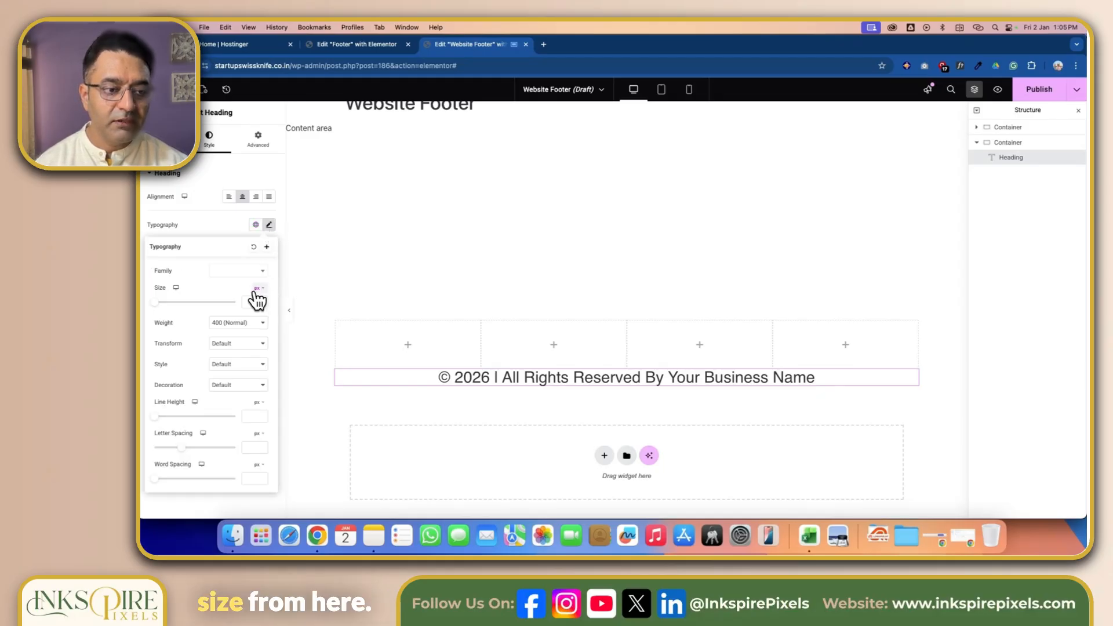
pyautogui.moveTo(157, 303); pyautogui.dragTo(161, 303)
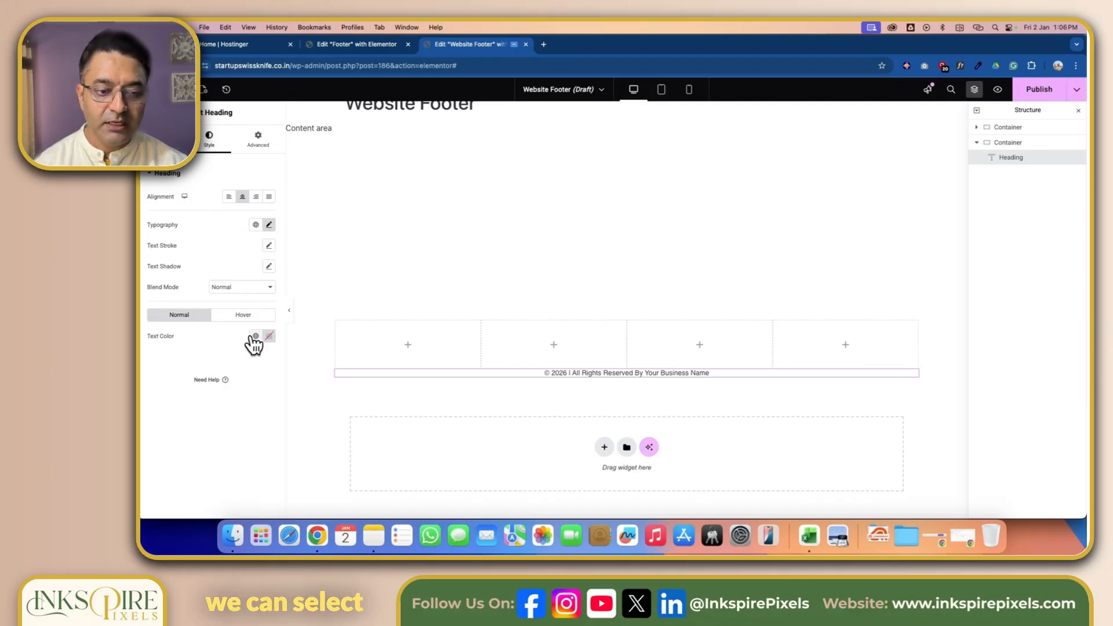
pyautogui.click(255, 336)
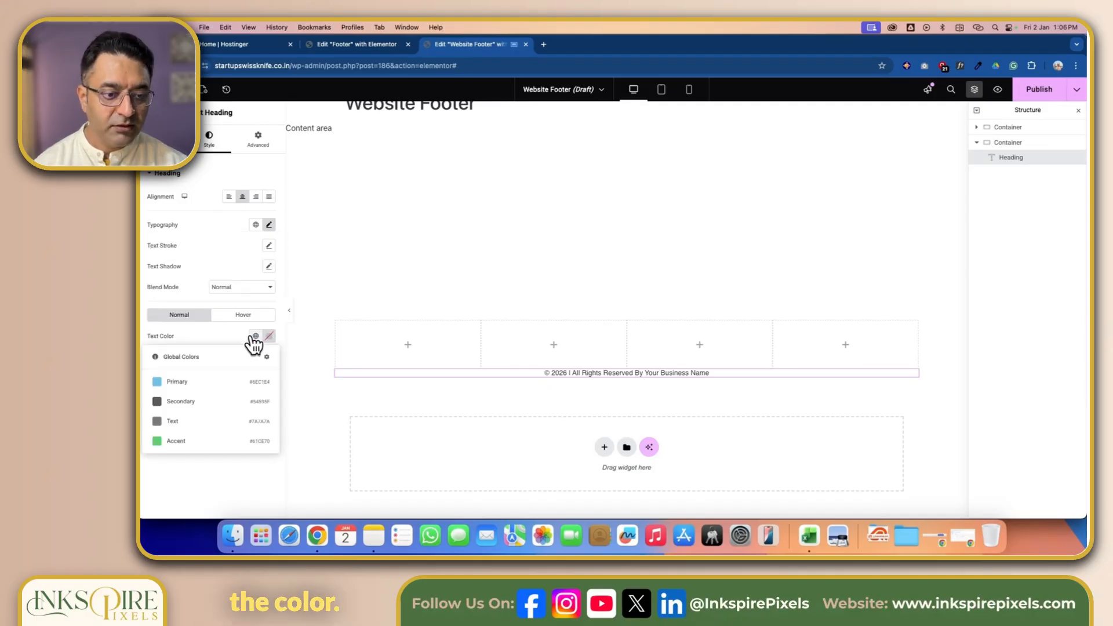
pyautogui.click(221, 422)
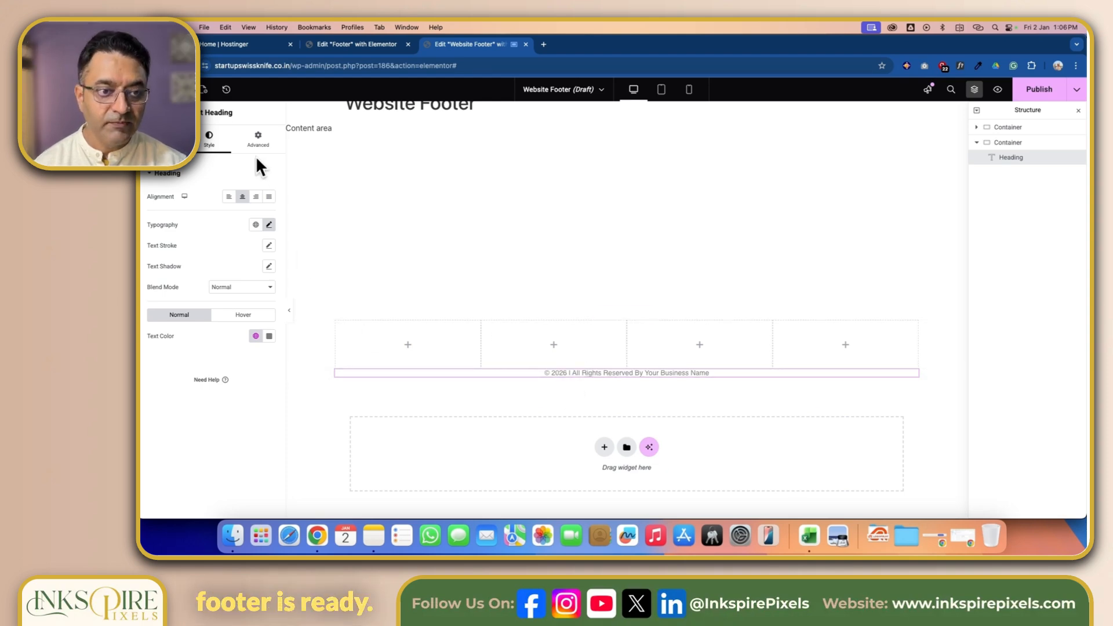
# - Unlink the heading's padding values and set its top and bottom padding to 10 px
pyautogui.click(265, 139)
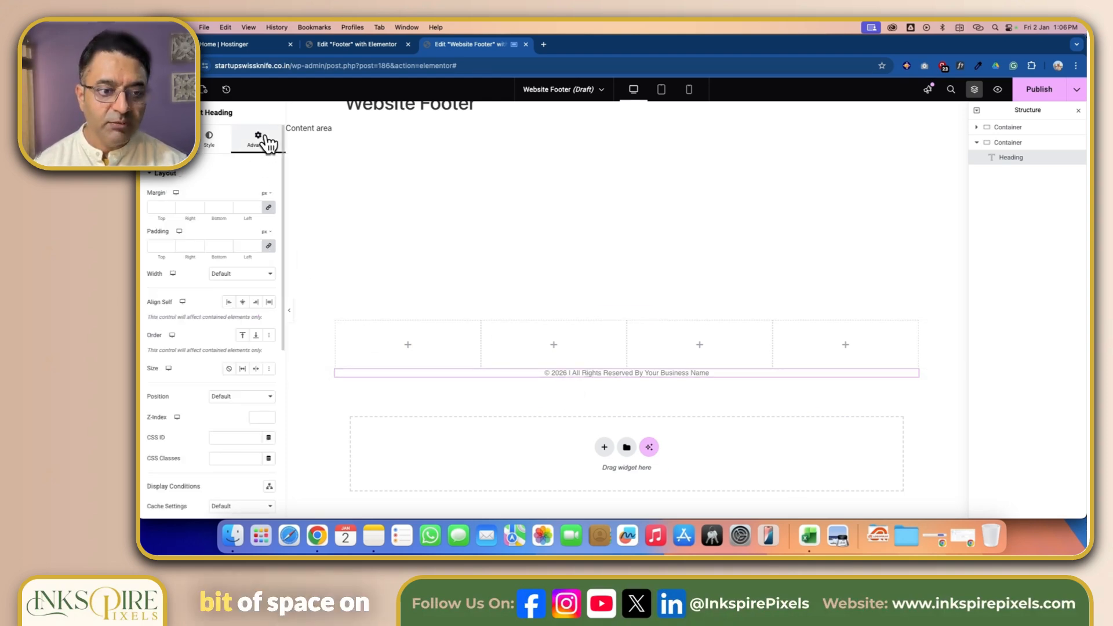
pyautogui.click(268, 207)
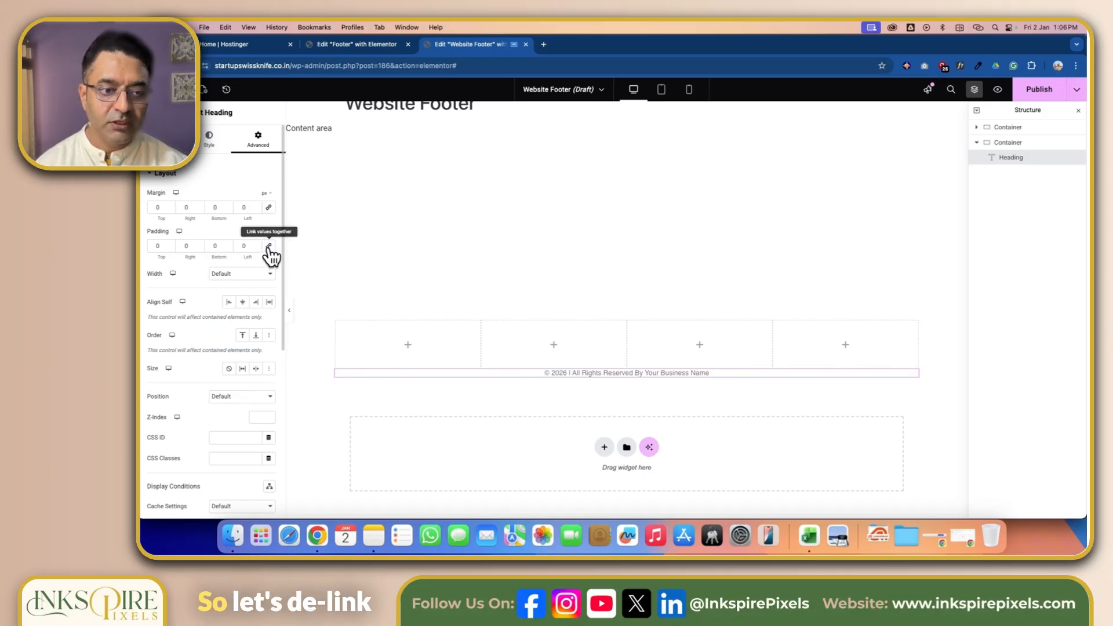
pyautogui.click(269, 247)
pyautogui.click(157, 246)
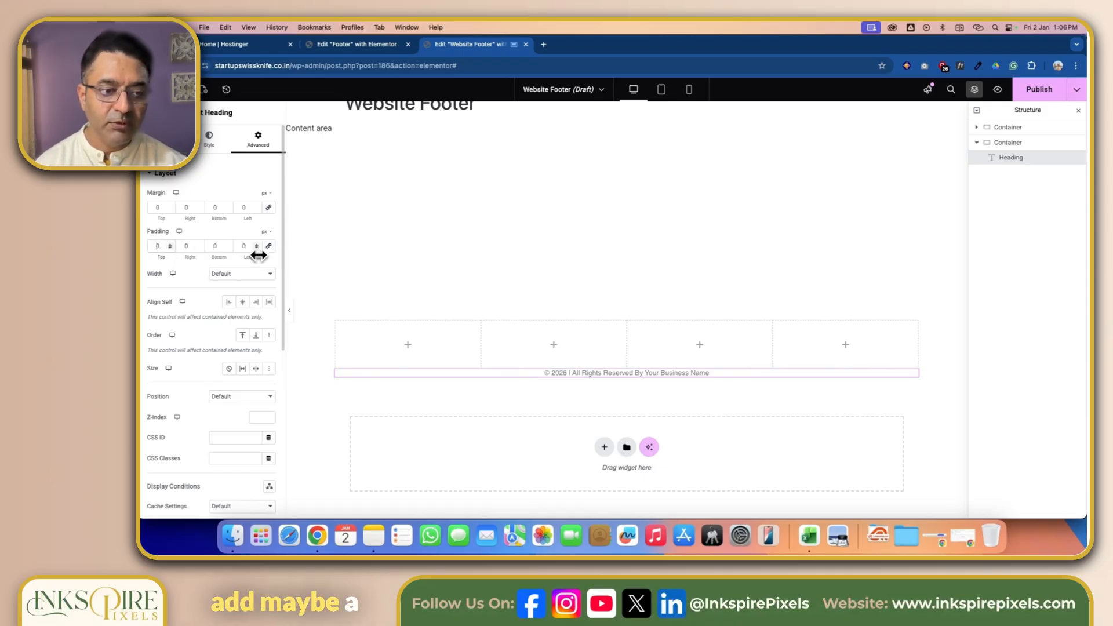
pyautogui.write('1')
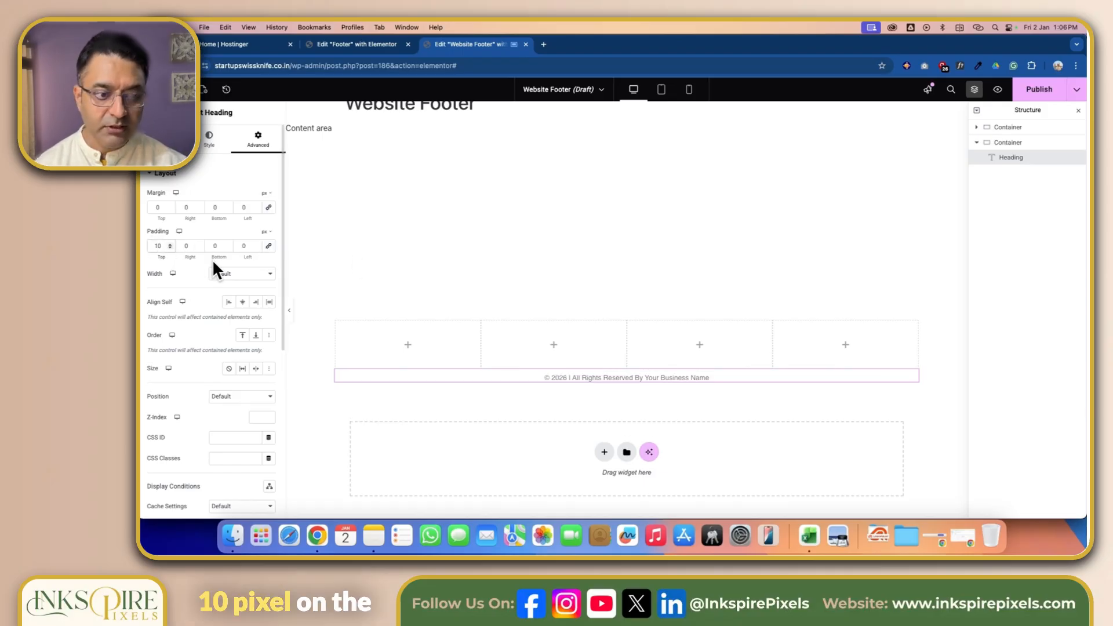
pyautogui.write('1')
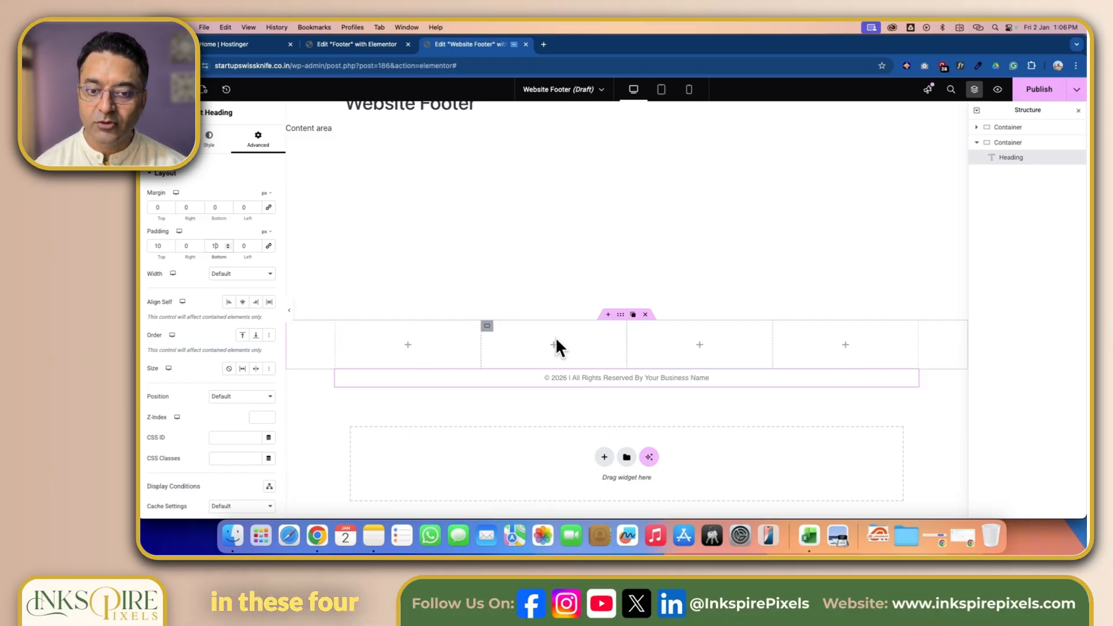
# - Place a Site Logo widget in the first footer column
pyautogui.click(408, 348)
pyautogui.moveTo(176, 219); pyautogui.dragTo(400, 332)
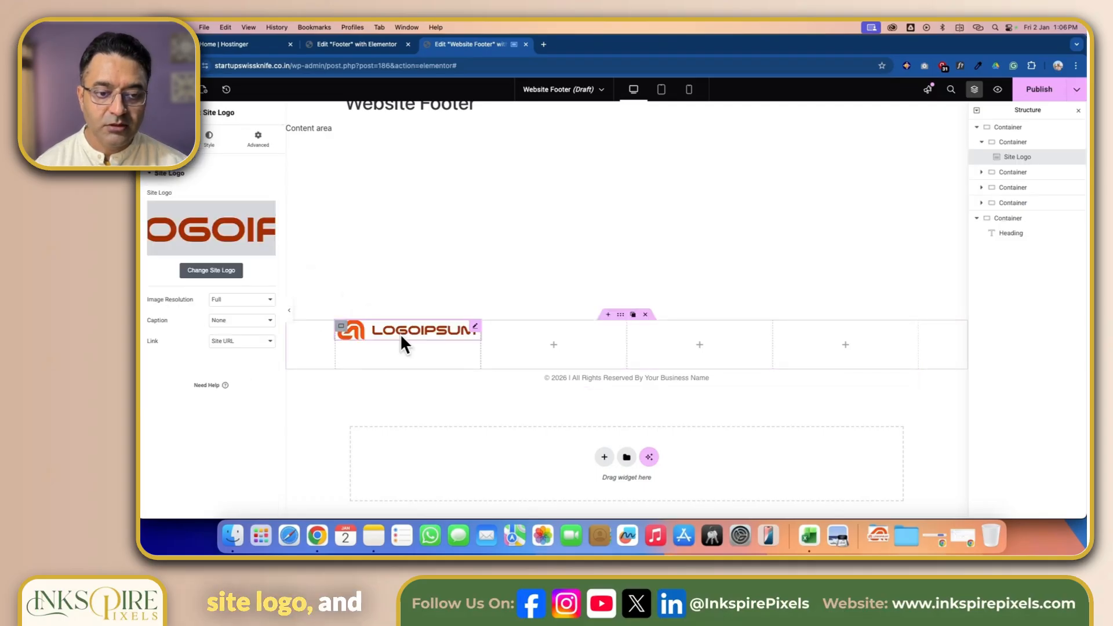
# - Add a Text Editor widget to the first footer column next to the logo
pyautogui.click(179, 89)
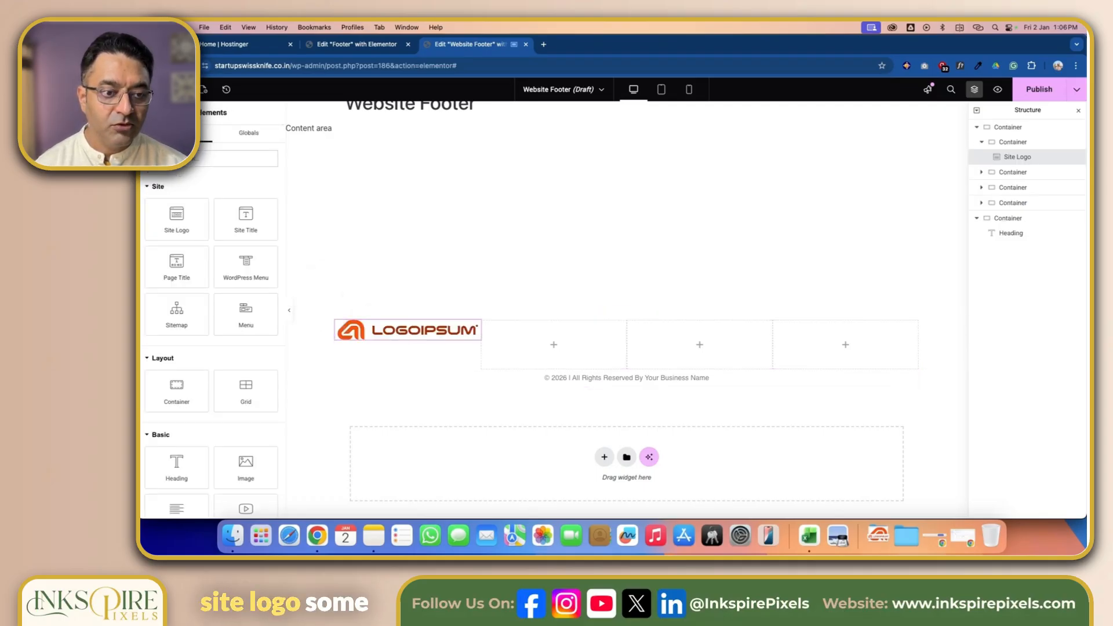
pyautogui.scroll(-3, 228, 339)
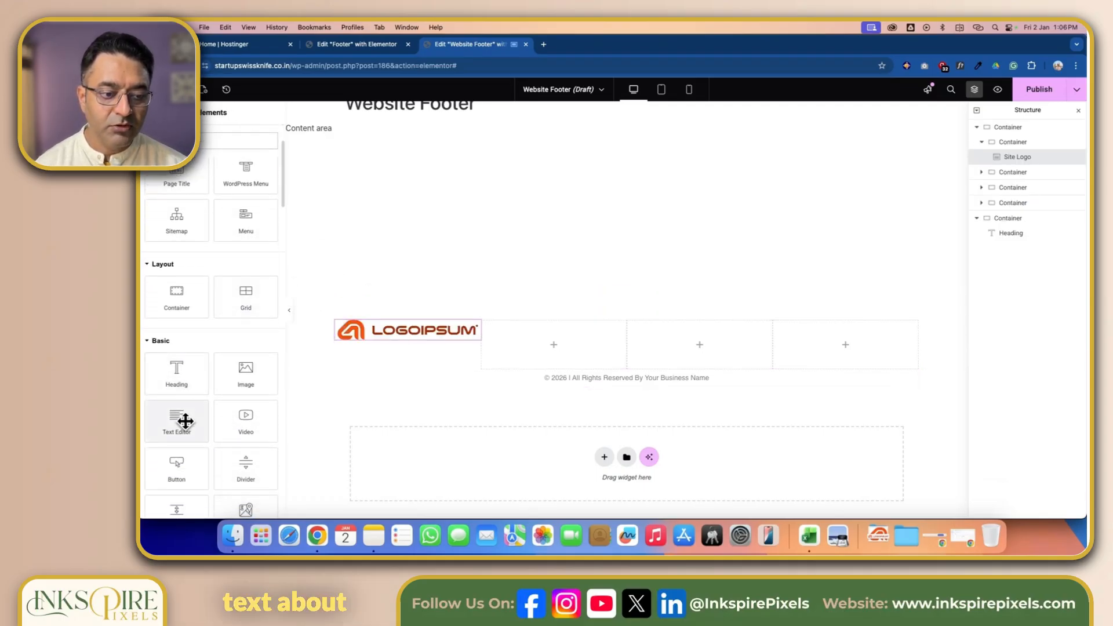
pyautogui.moveTo(185, 422); pyautogui.dragTo(341, 389)
pyautogui.moveTo(407, 355)
pyautogui.mouseDown()
pyautogui.moveTo(406, 341)
pyautogui.moveTo(408, 354)
pyautogui.mouseUp()
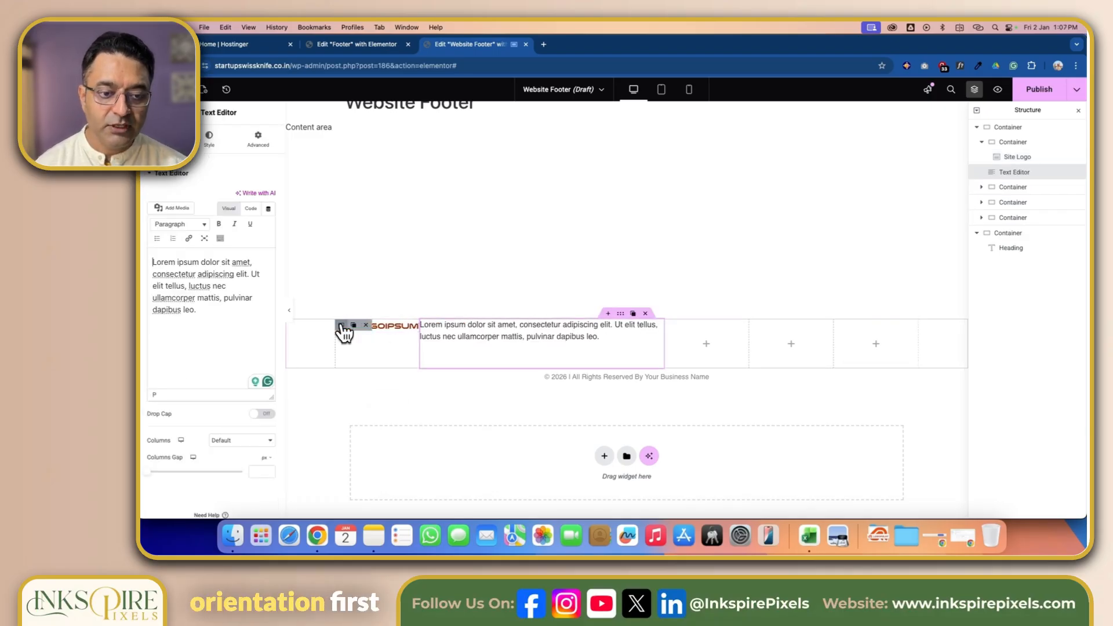
# - Enable wrapping on the first column container and review the site logo's advanced width settings
pyautogui.click(341, 326)
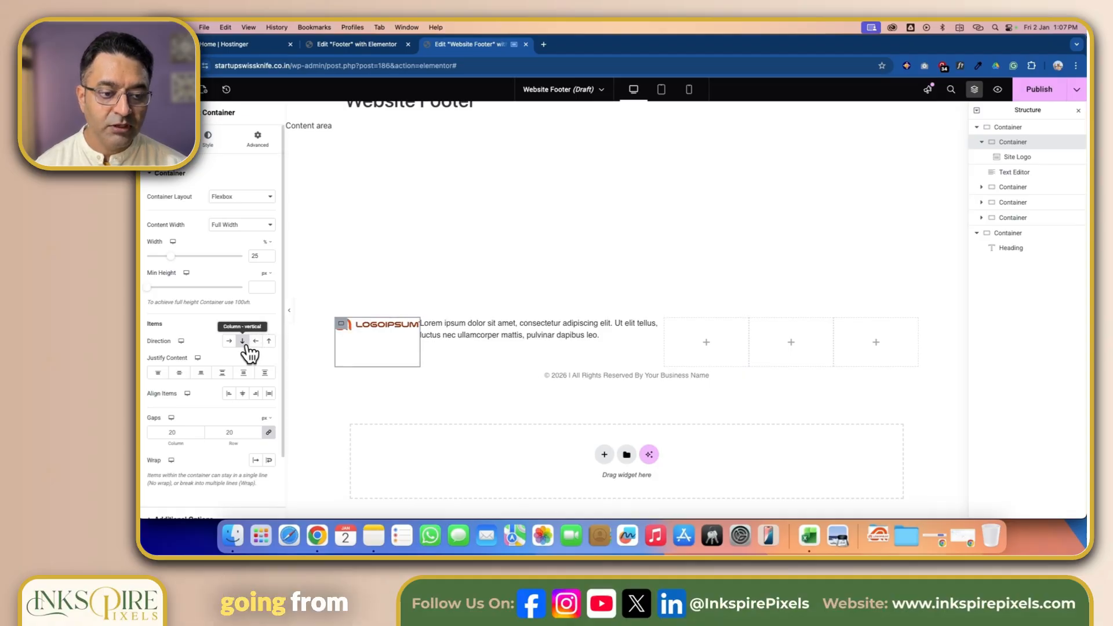
pyautogui.scroll(-1, 288, 471)
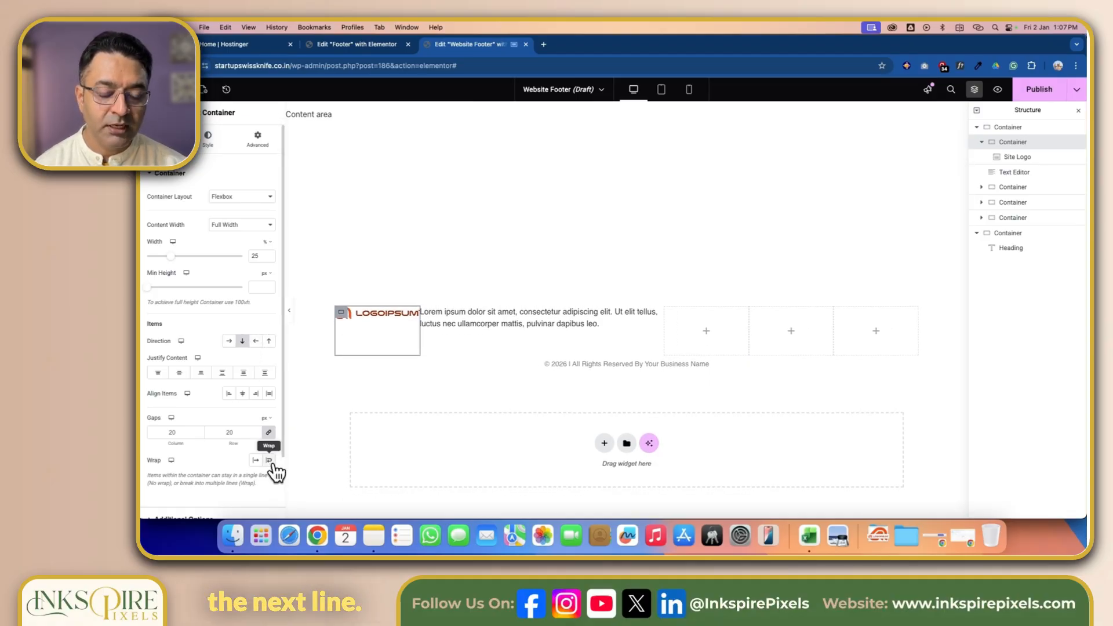
pyautogui.click(270, 461)
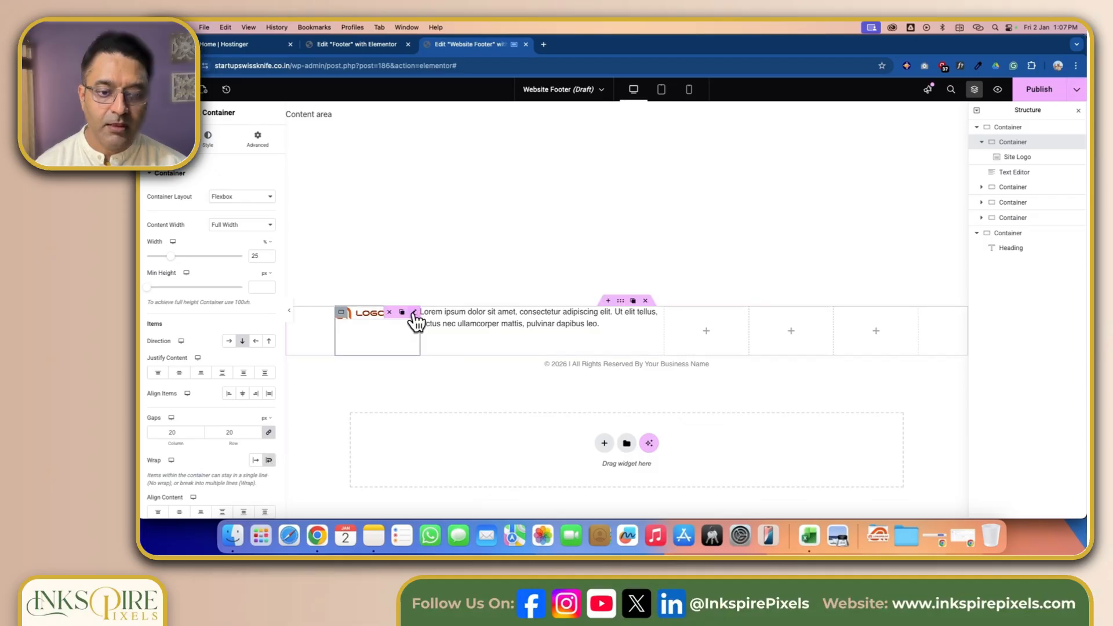
pyautogui.click(415, 321)
pyautogui.click(256, 138)
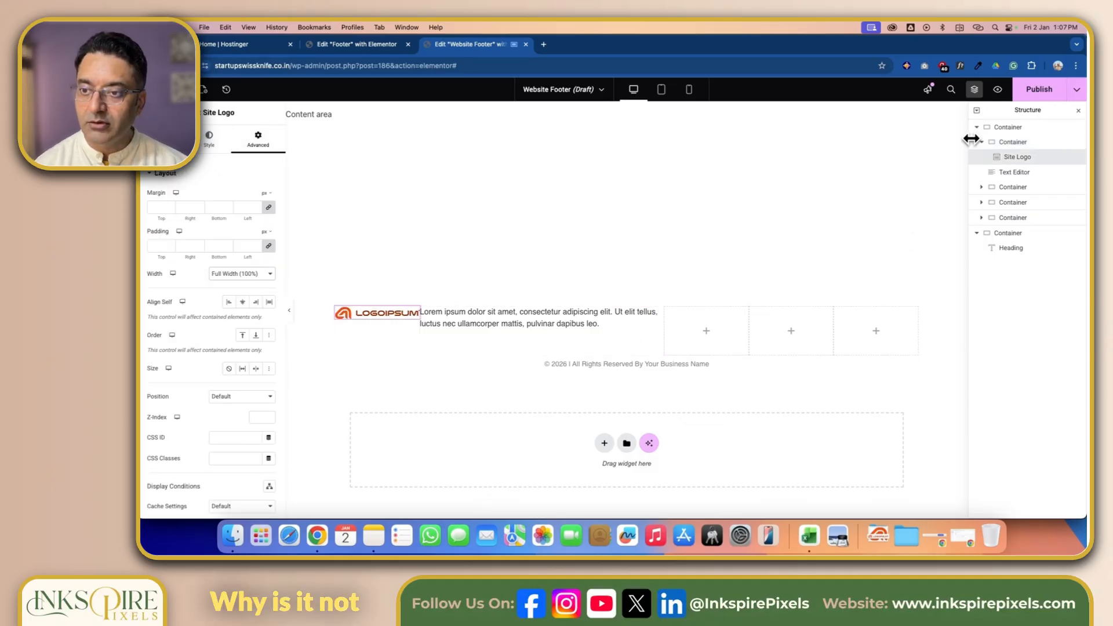
pyautogui.click(1011, 171)
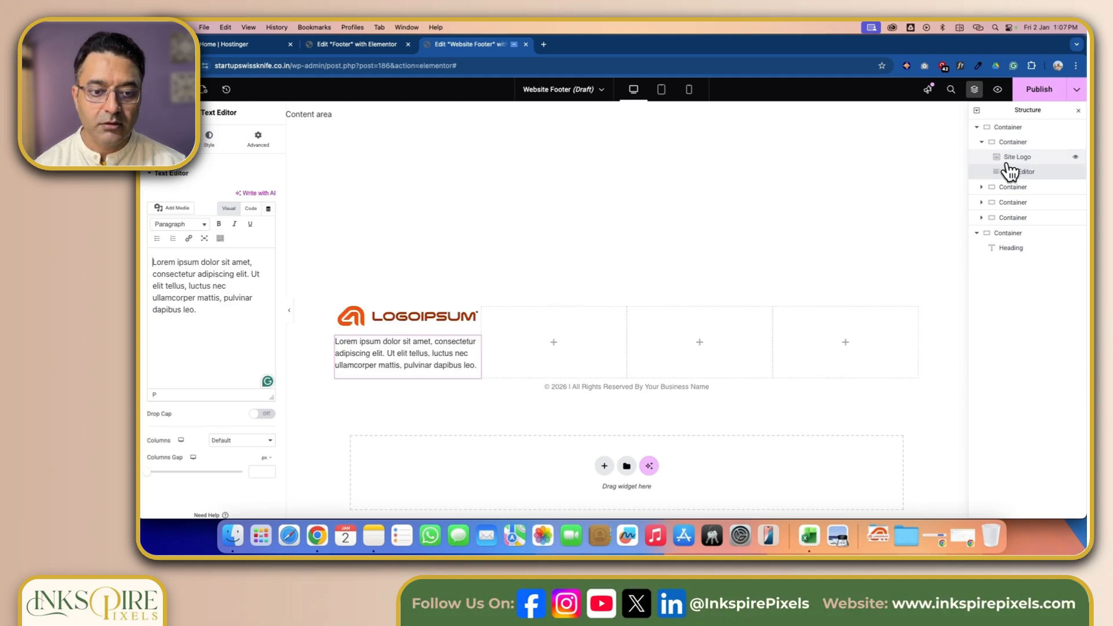
# - Search for the Social Icons widget and add it below the text in the first column
pyautogui.scroll(-1, 293, 363)
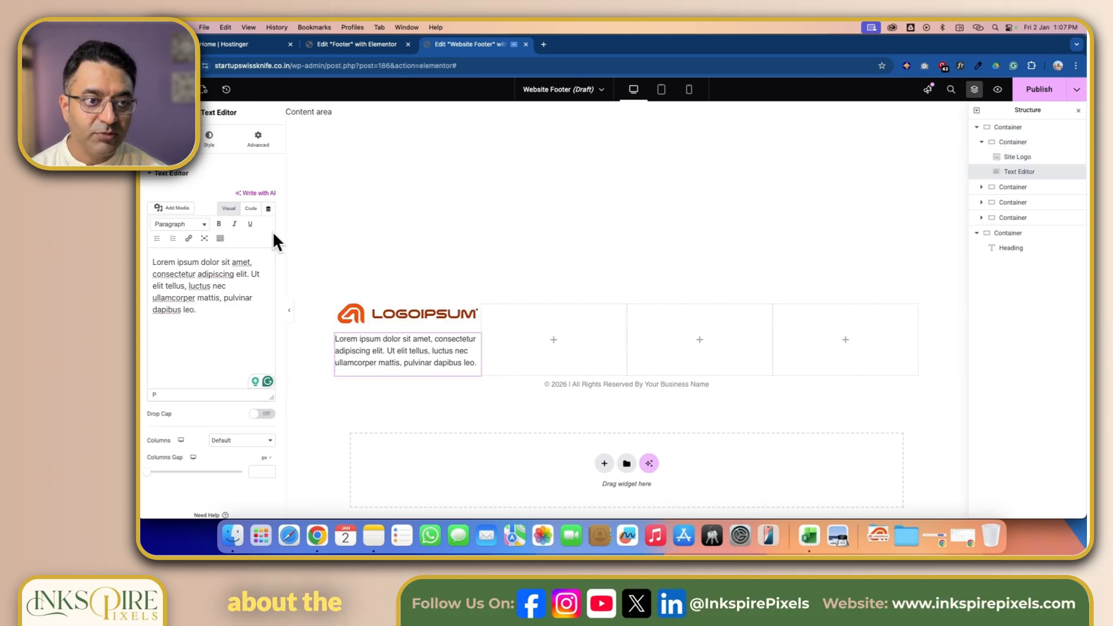
pyautogui.click(181, 89)
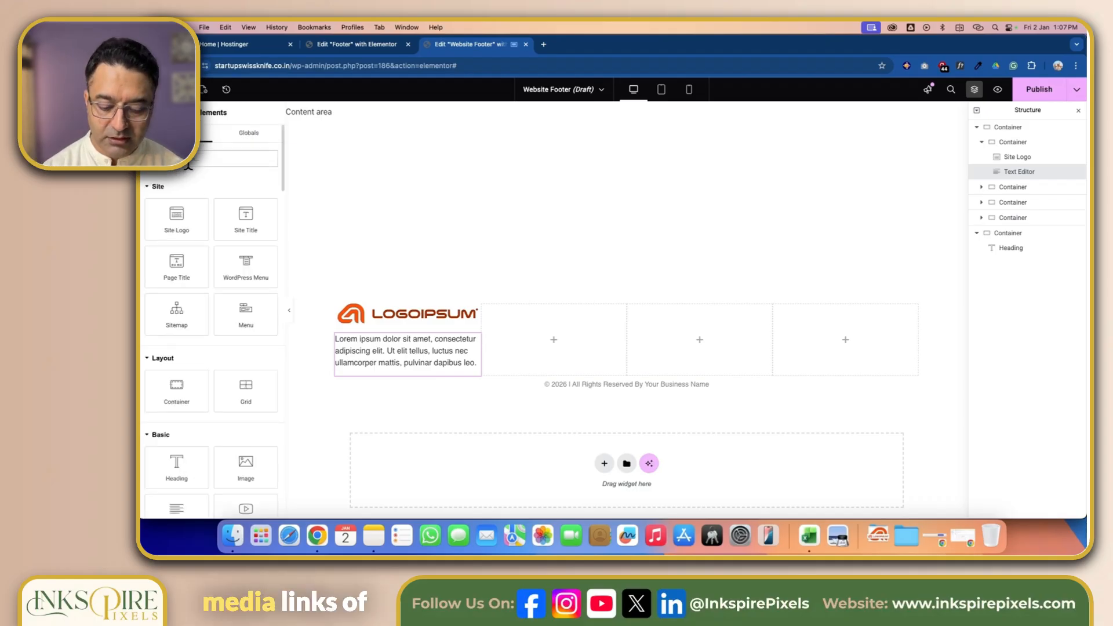
pyautogui.write('social')
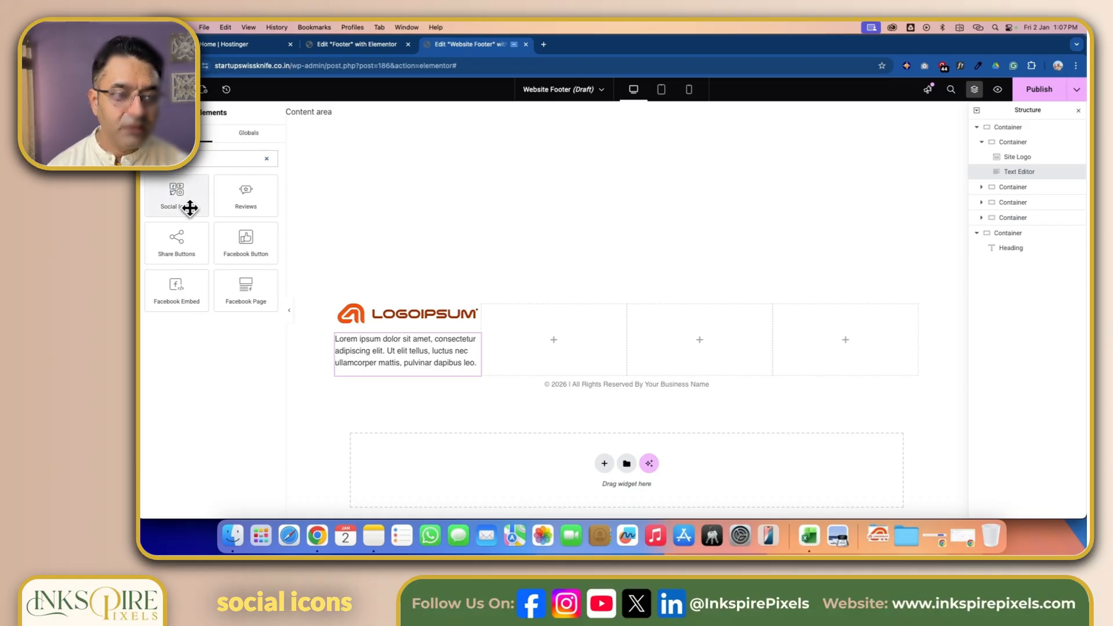
pyautogui.moveTo(186, 207); pyautogui.dragTo(393, 371)
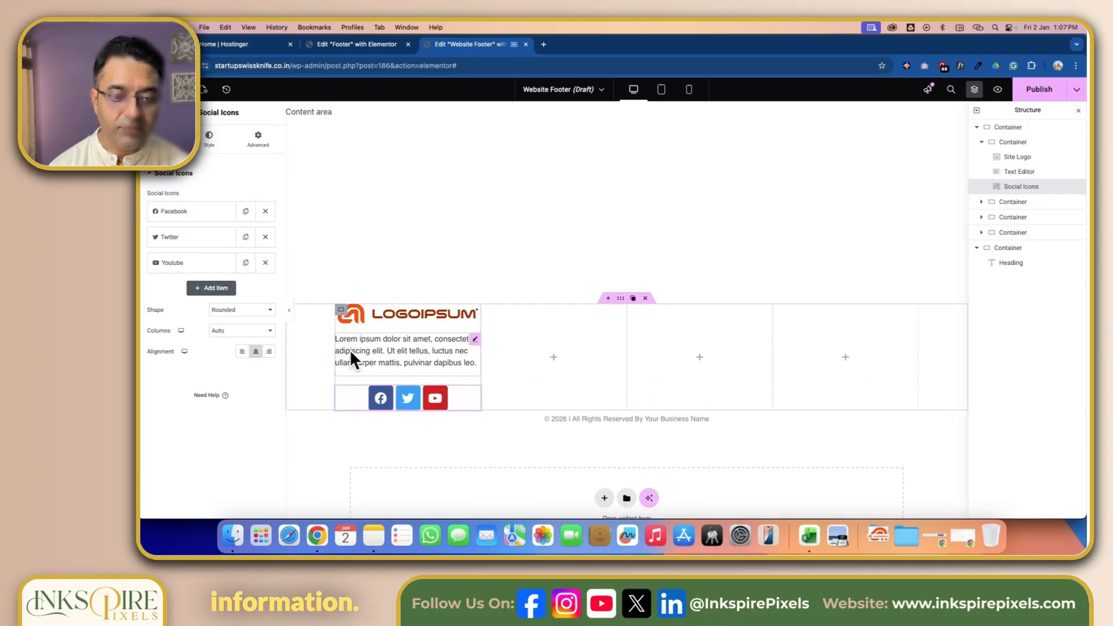
# - Align the first column container's items to the start
pyautogui.click(342, 310)
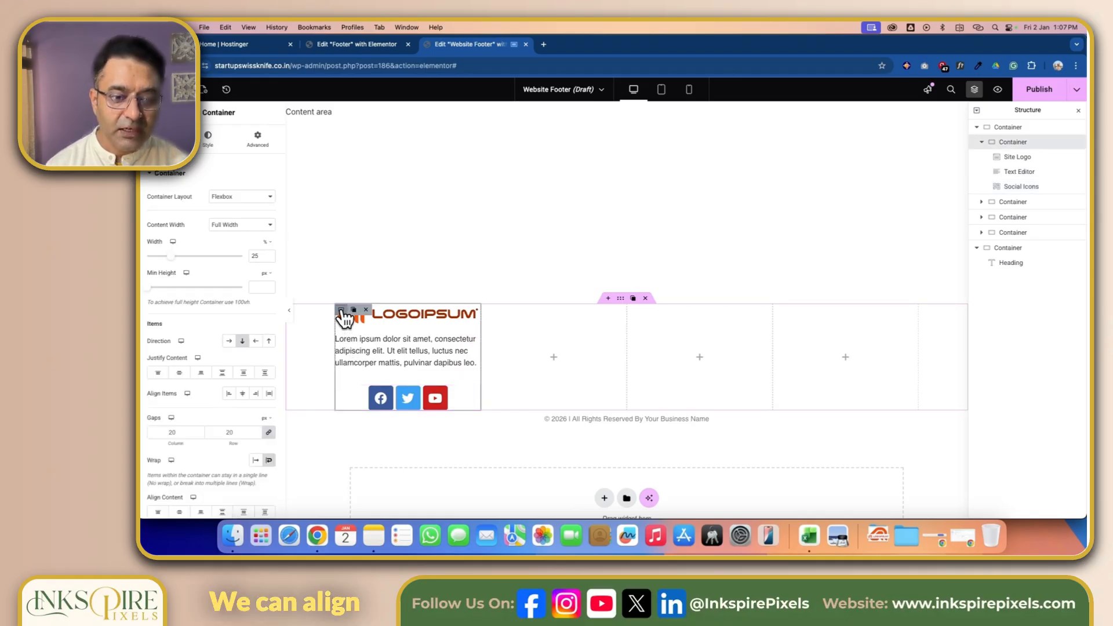
pyautogui.click(229, 393)
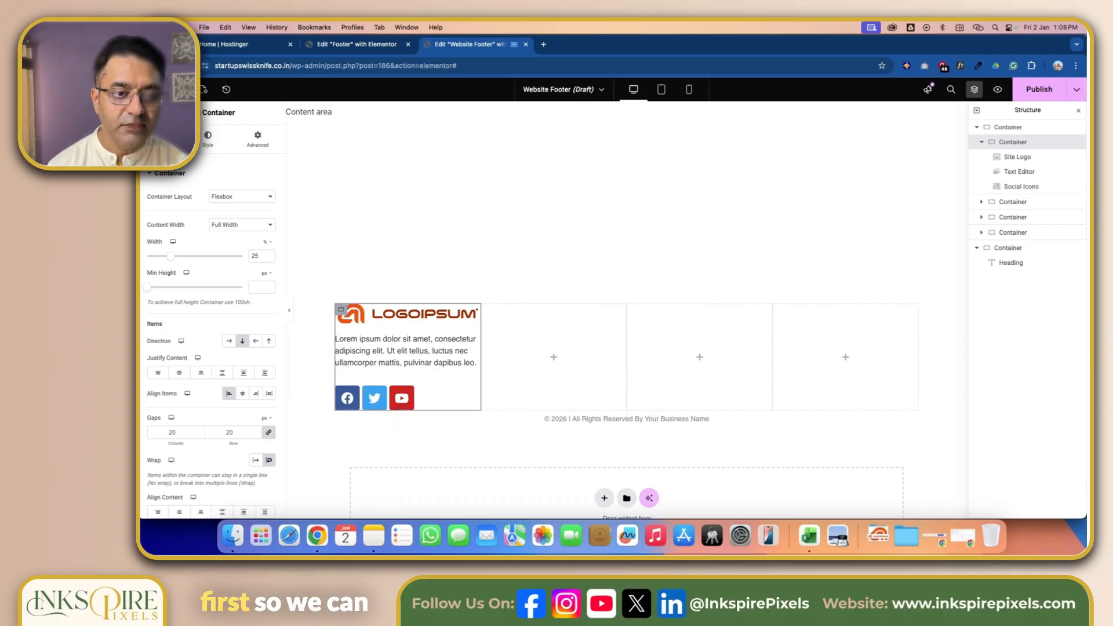
# - Add a Heading widget and a WordPress Menu widget to the second footer column
pyautogui.click(181, 89)
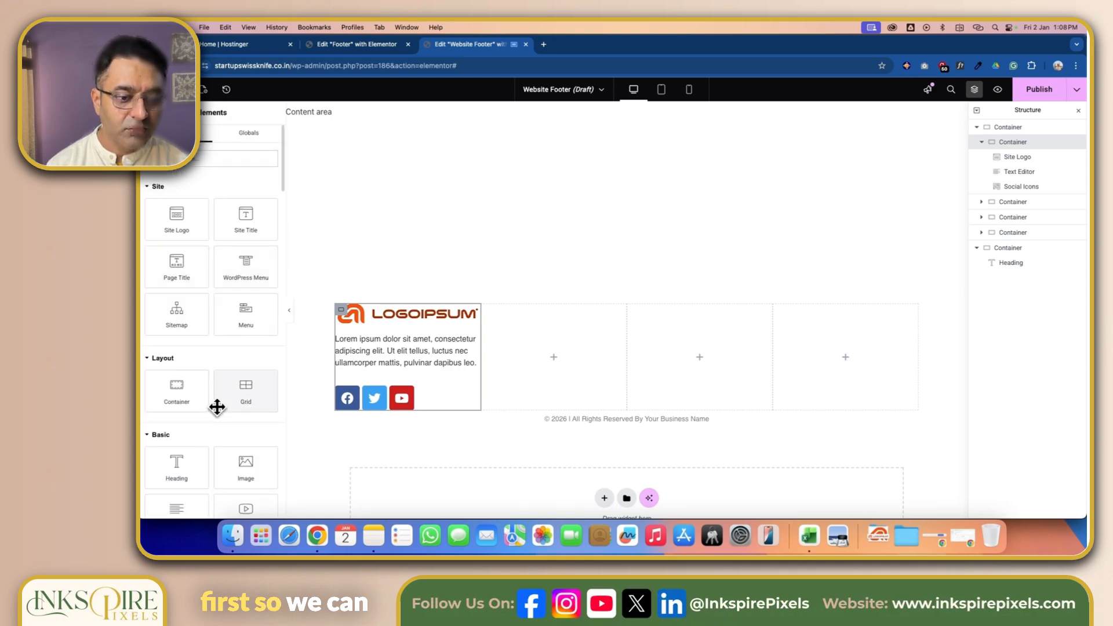
pyautogui.moveTo(188, 461); pyautogui.dragTo(555, 355)
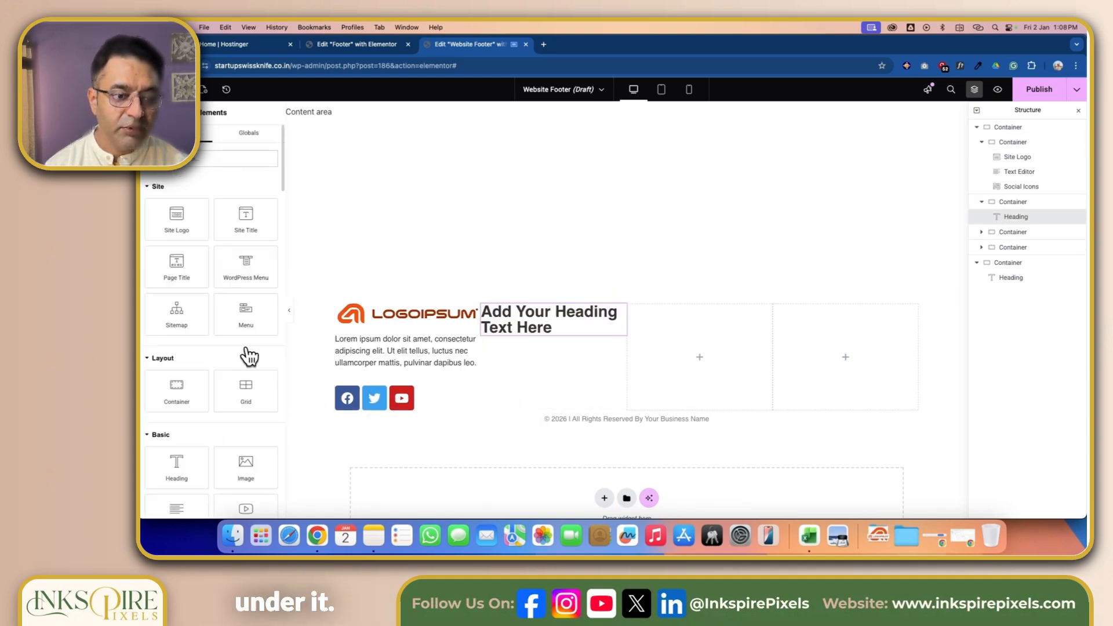
pyautogui.moveTo(246, 269); pyautogui.dragTo(568, 329)
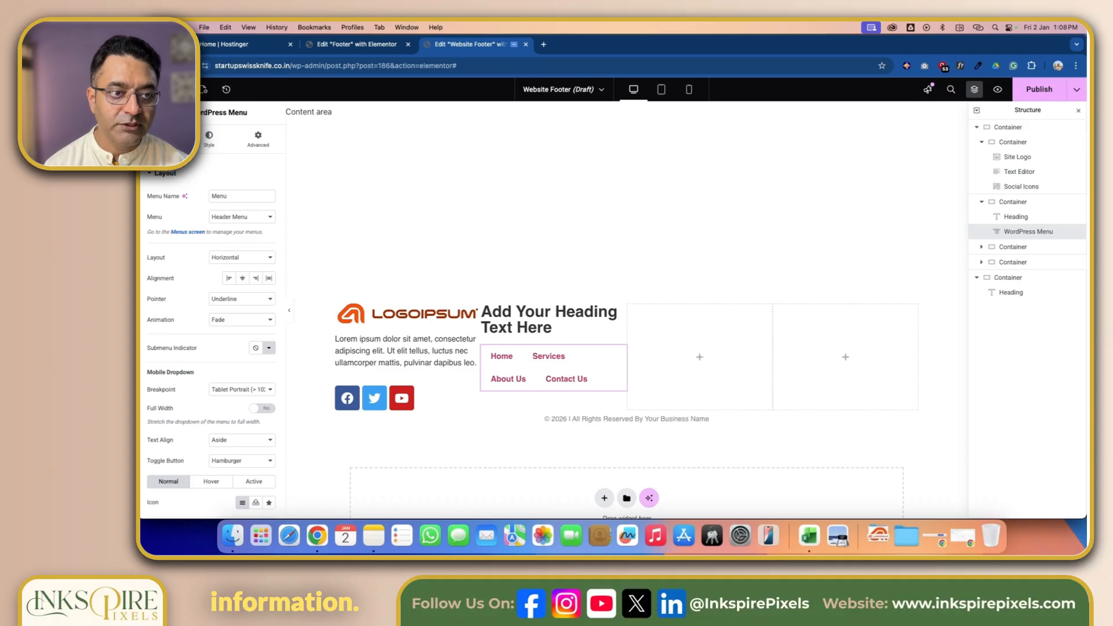
# - Add a Heading widget and a WordPress Menu widget to the third footer column
pyautogui.click(180, 89)
pyautogui.scroll(-1, 212, 347)
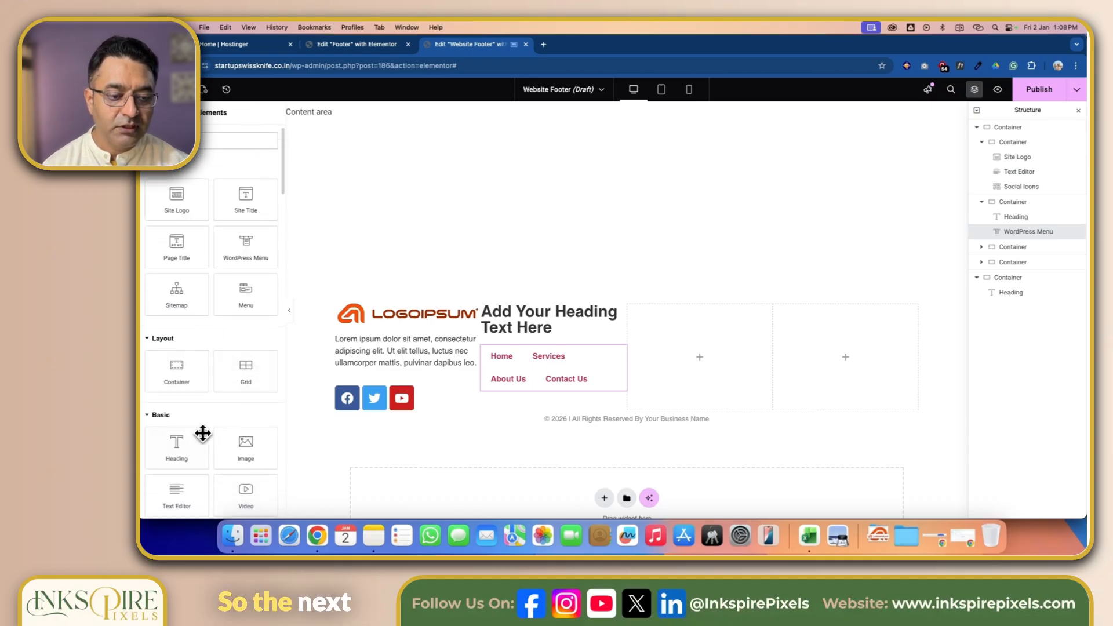
pyautogui.moveTo(203, 433); pyautogui.dragTo(694, 354)
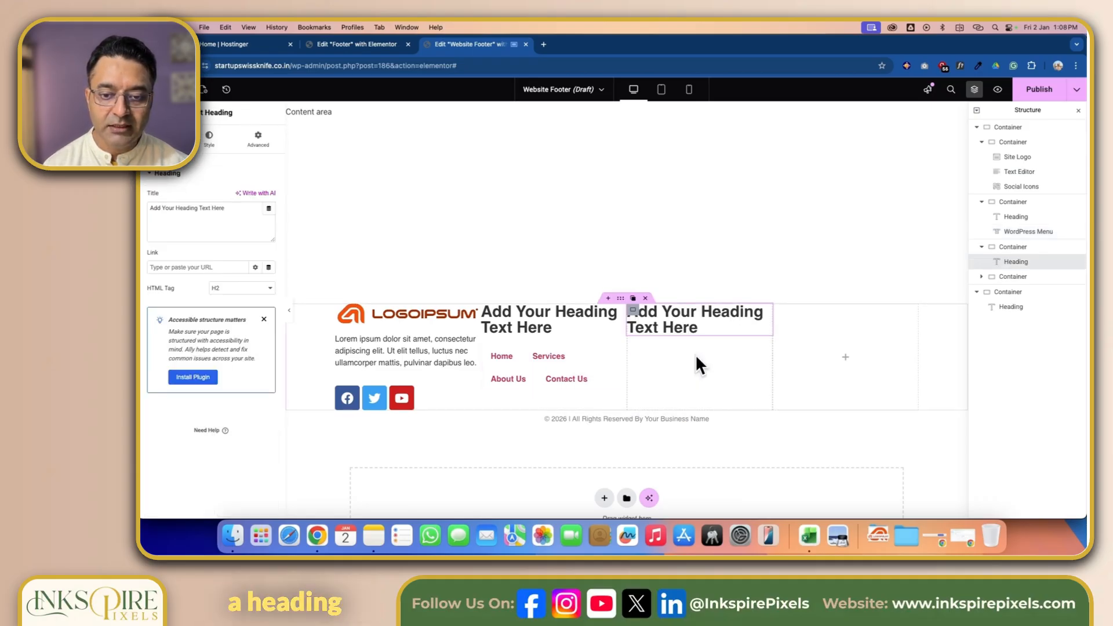
pyautogui.click(179, 89)
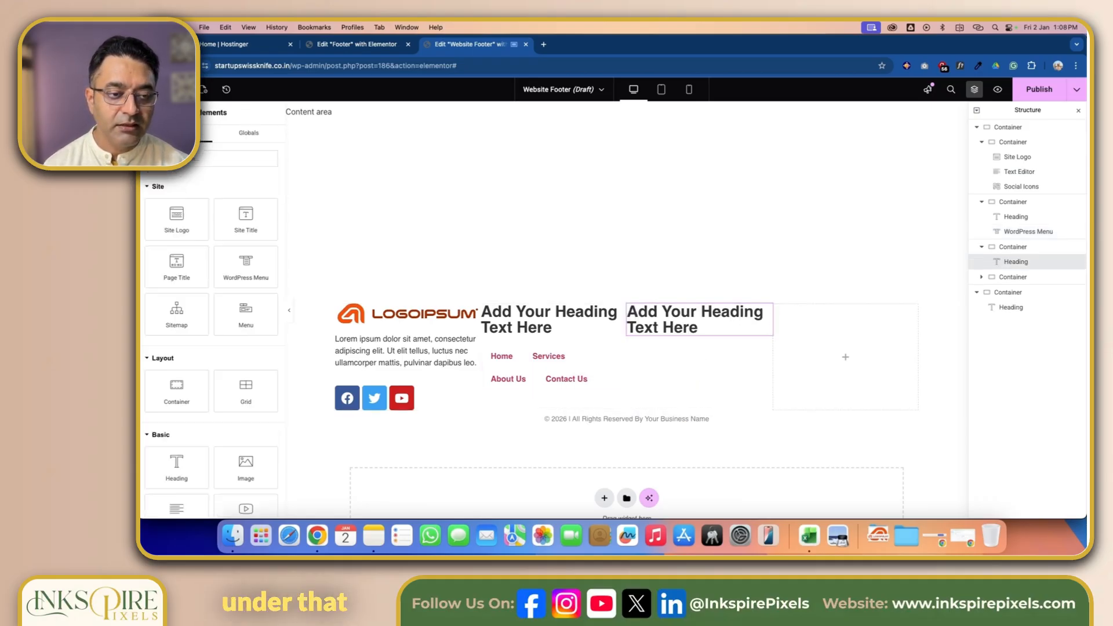
pyautogui.moveTo(246, 274); pyautogui.dragTo(747, 348)
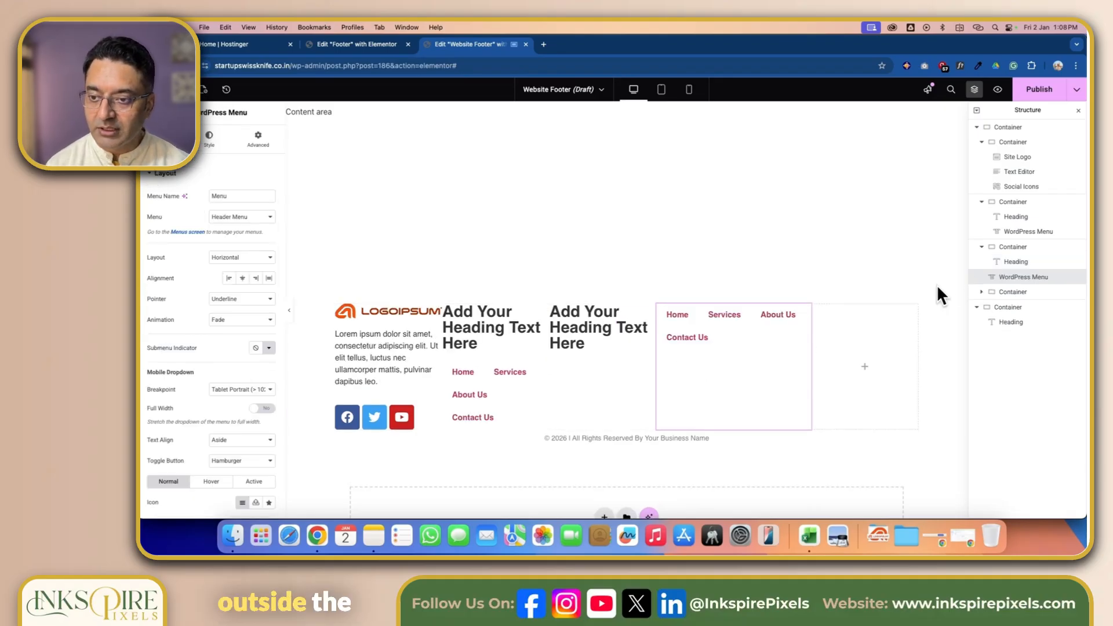
pyautogui.moveTo(995, 279); pyautogui.dragTo(1007, 274)
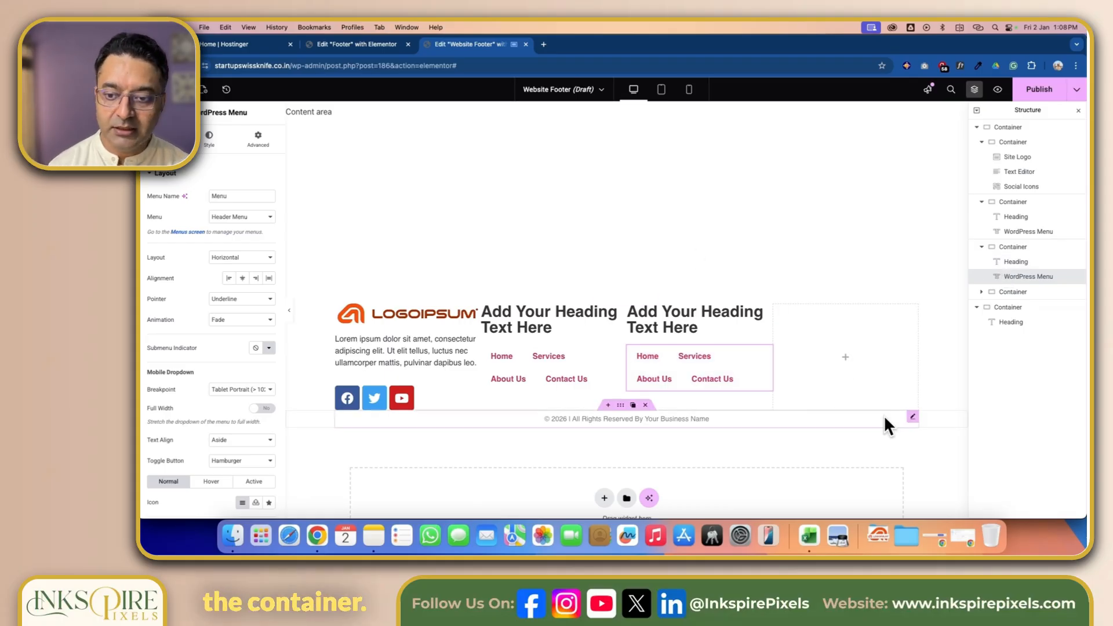
# - Add a Form widget into the empty fourth footer column
pyautogui.click(180, 89)
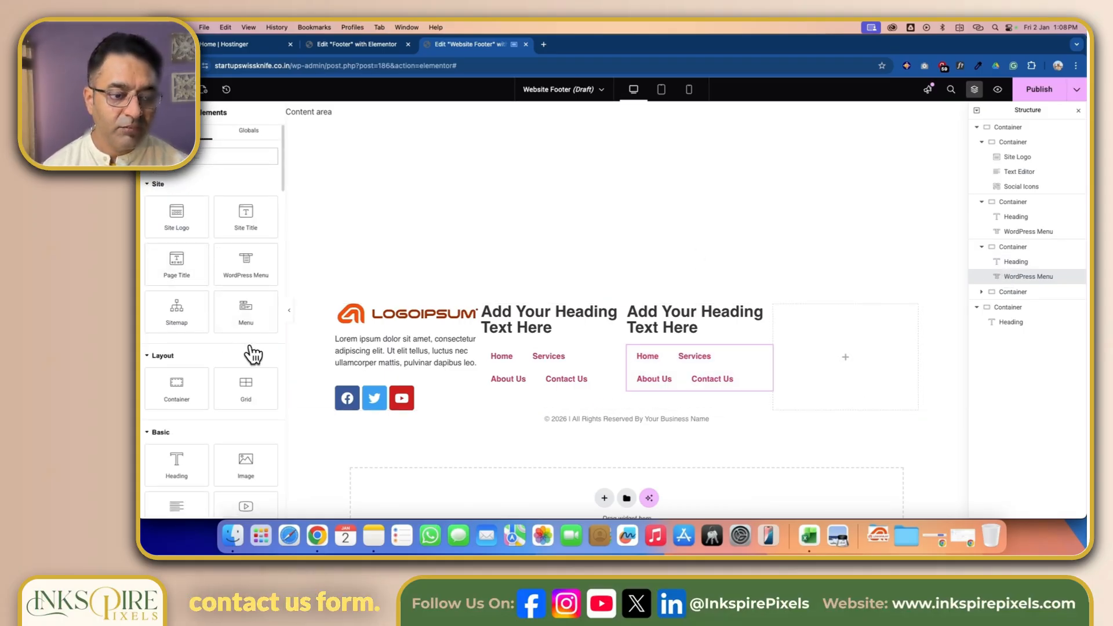
pyautogui.moveTo(165, 471); pyautogui.dragTo(840, 353)
pyautogui.click(180, 89)
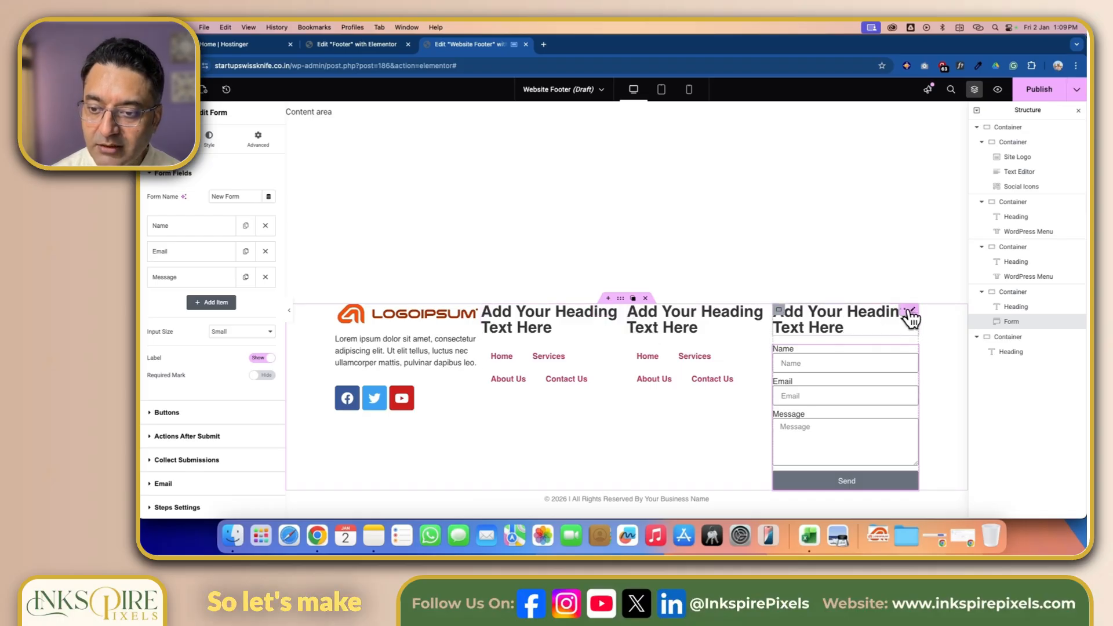
# - Retitle the fourth column's heading as "Contact Us"
pyautogui.click(910, 316)
pyautogui.click(238, 208)
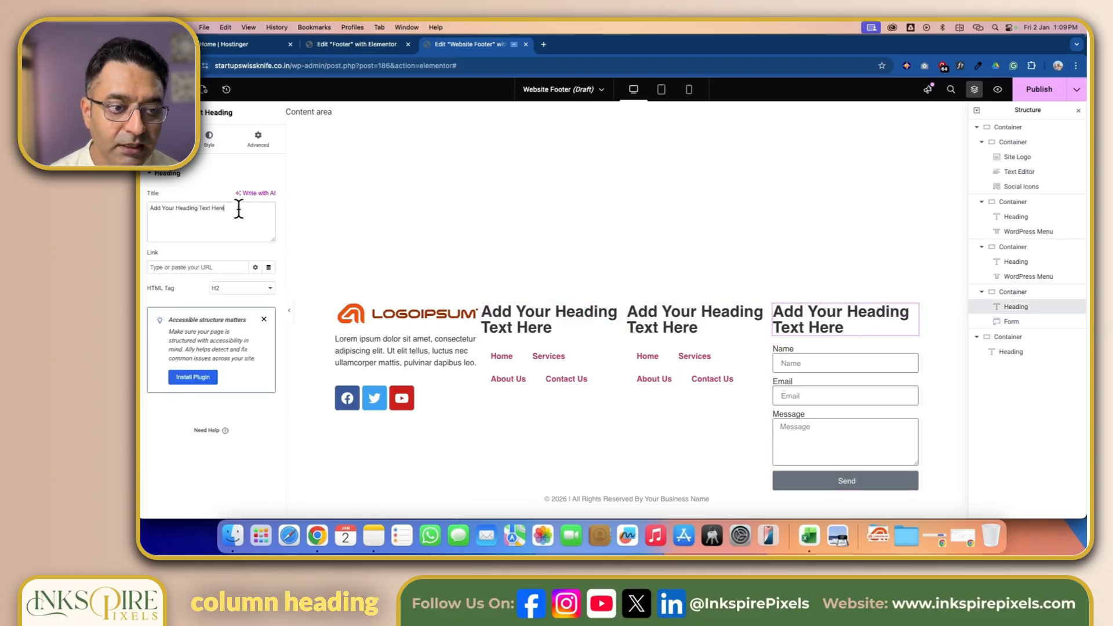
pyautogui.hotkey('ctrl', 'a')
pyautogui.write('Contact Us')
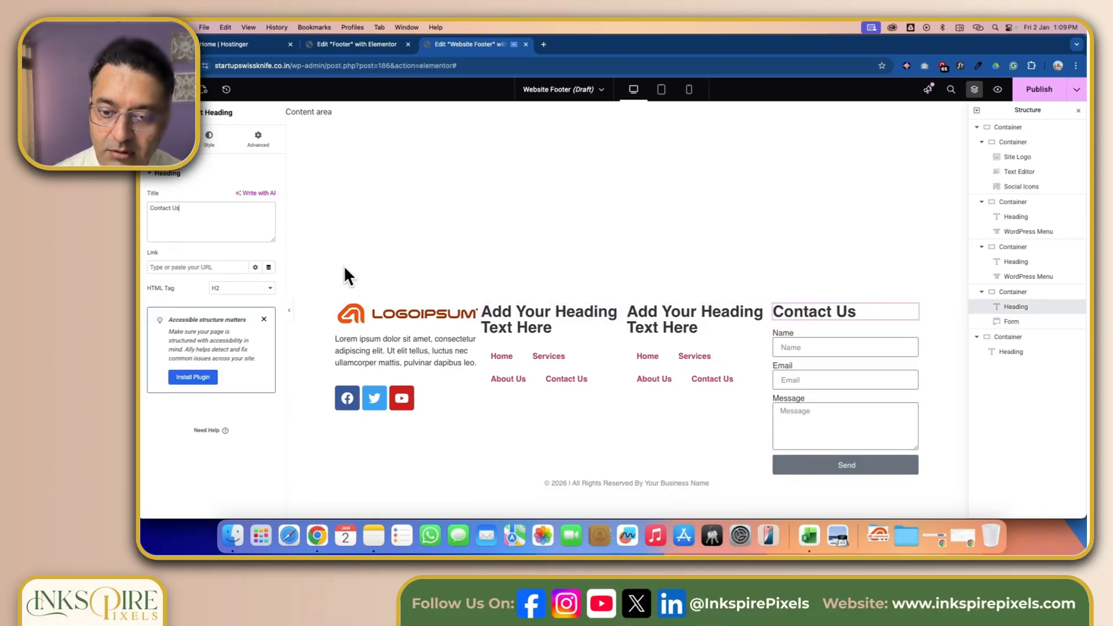
# - Retitle the third column's heading as "Legal"
pyautogui.click(768, 313)
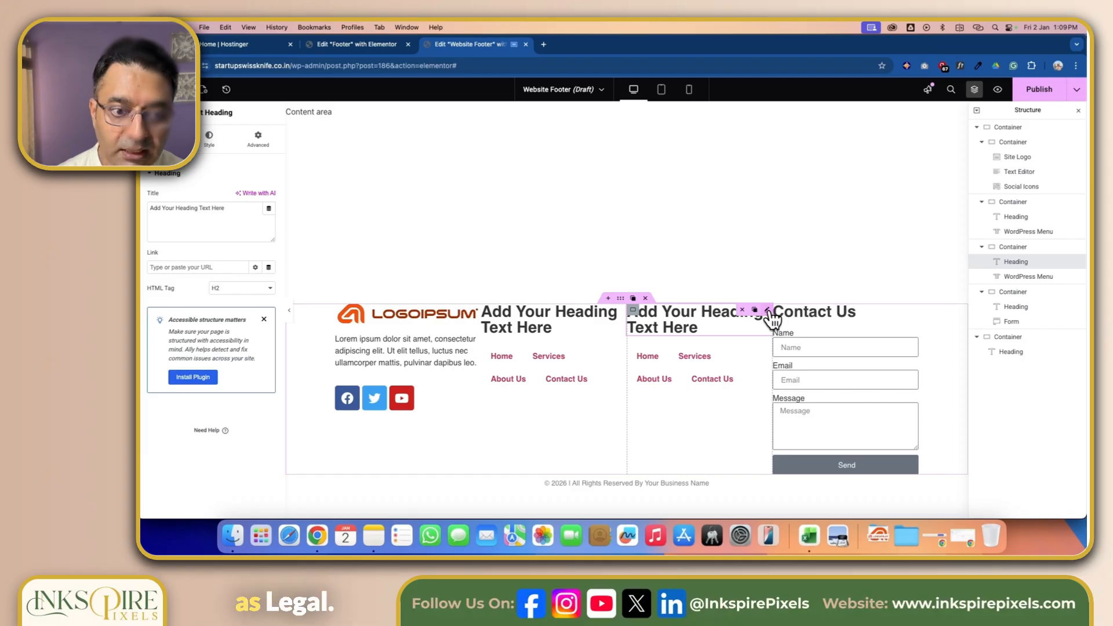
pyautogui.click(238, 216)
pyautogui.hotkey('ctrl', 'a')
pyautogui.write('Legal')
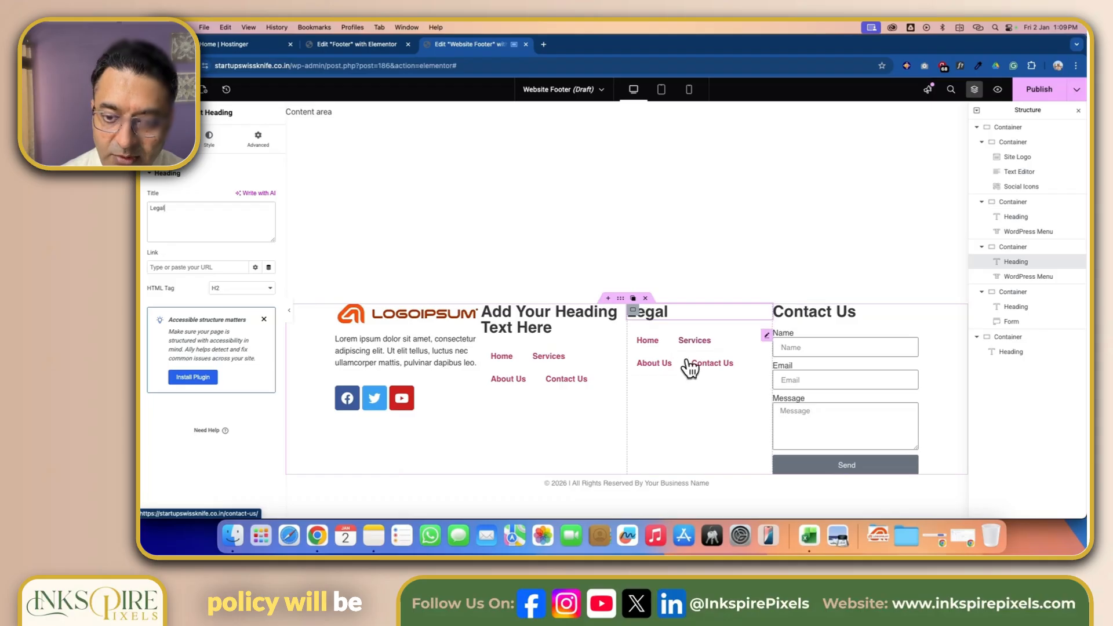
# - Retitle the second column's heading as "Important Links"
pyautogui.click(622, 316)
pyautogui.tripleClick(211, 219)
pyautogui.write('Impor')
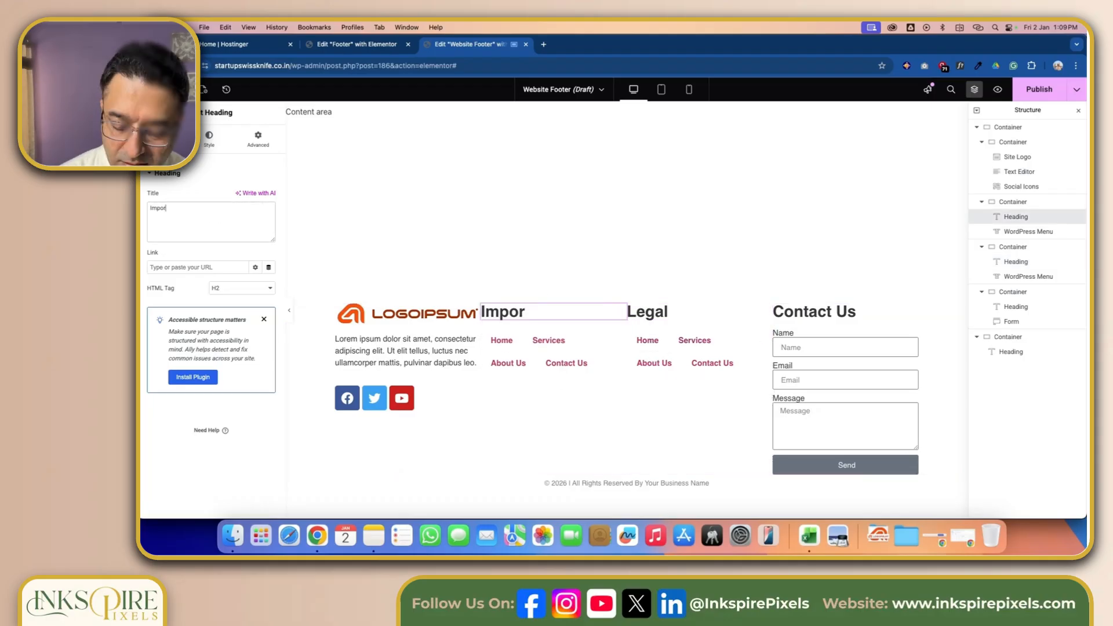
pyautogui.write('tant Links')
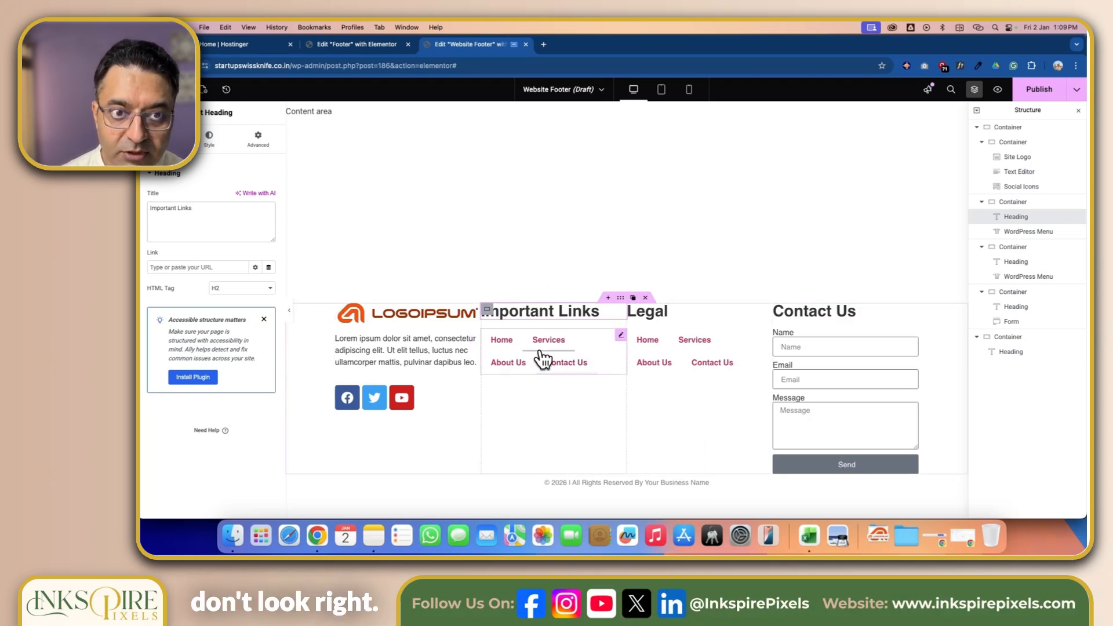
# - Compare with a reference site's footer and set the second column's WordPress Menu layout to Vertical
pyautogui.hotkey('ctrl', 'Right')
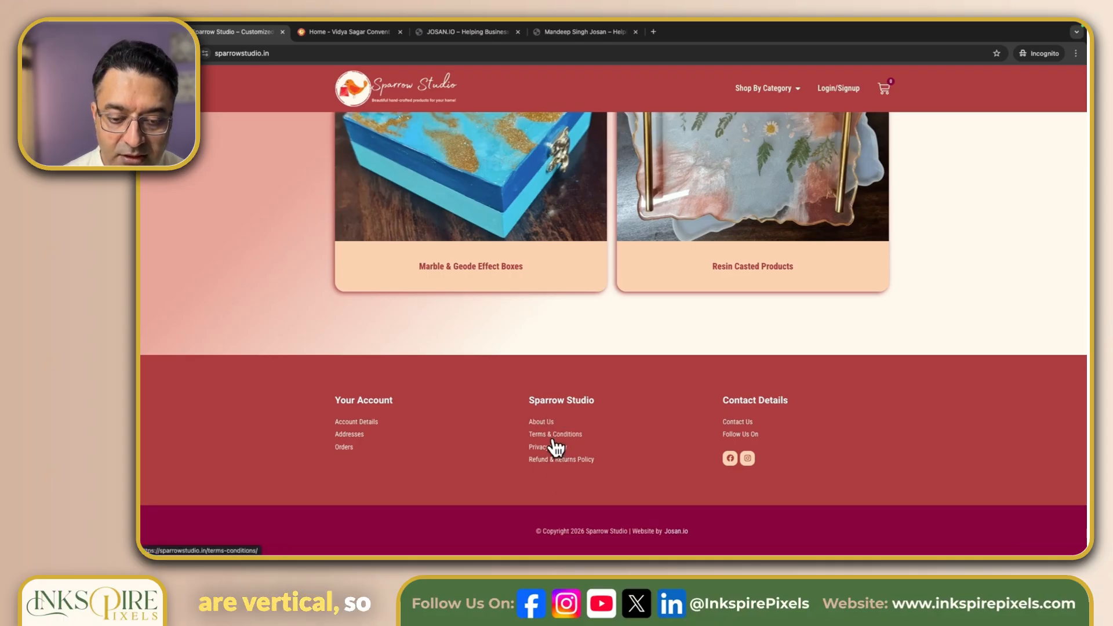
pyautogui.hotkey('ctrl', 'Left')
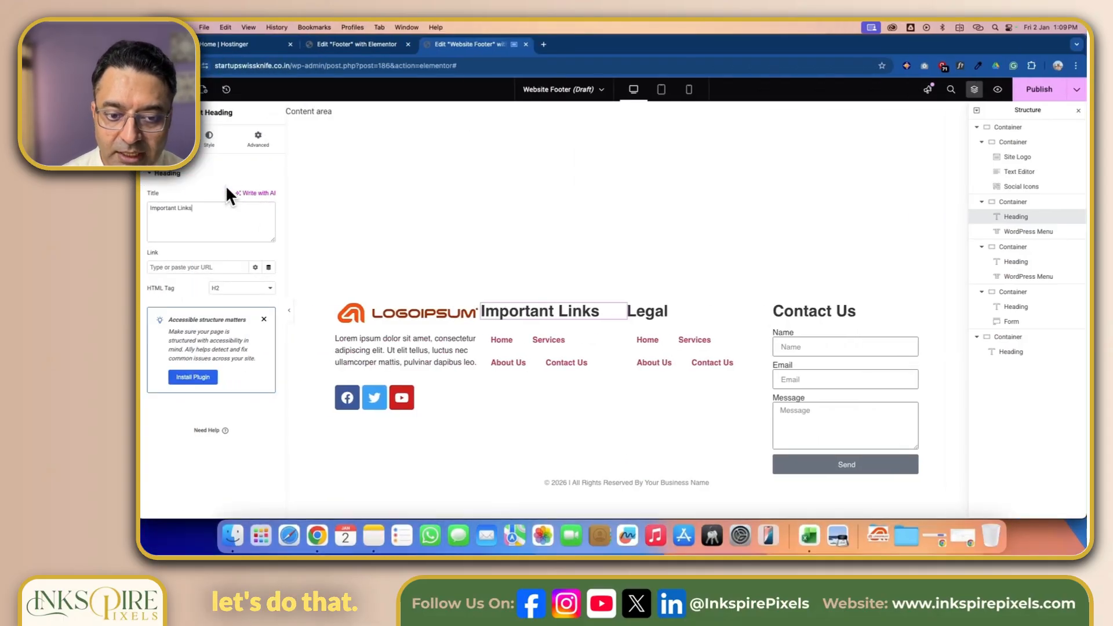
pyautogui.click(623, 346)
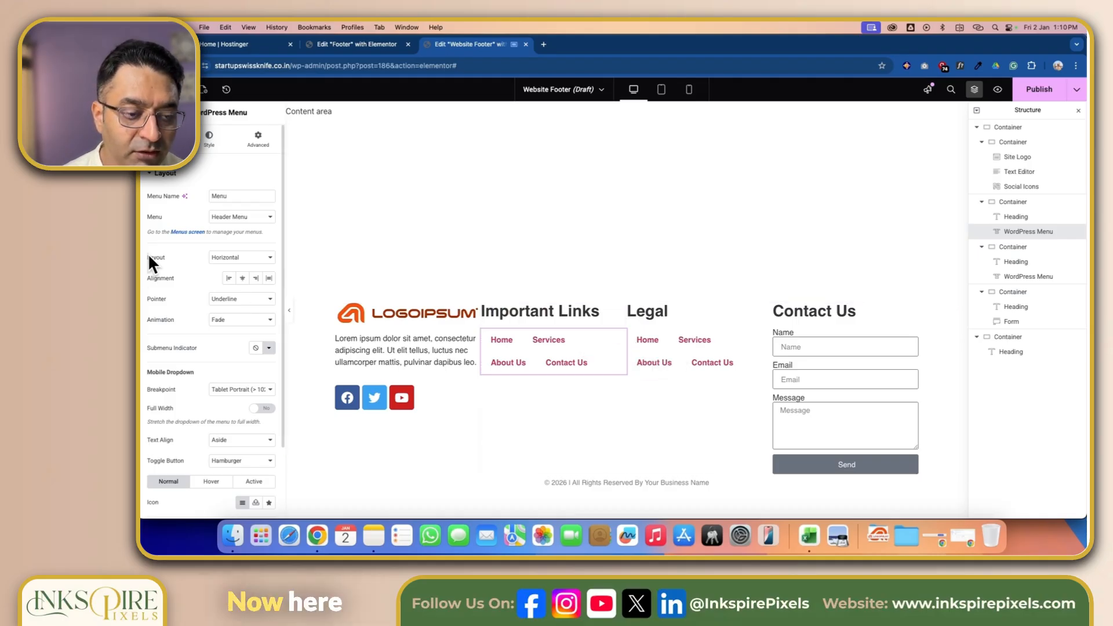
pyautogui.click(271, 260)
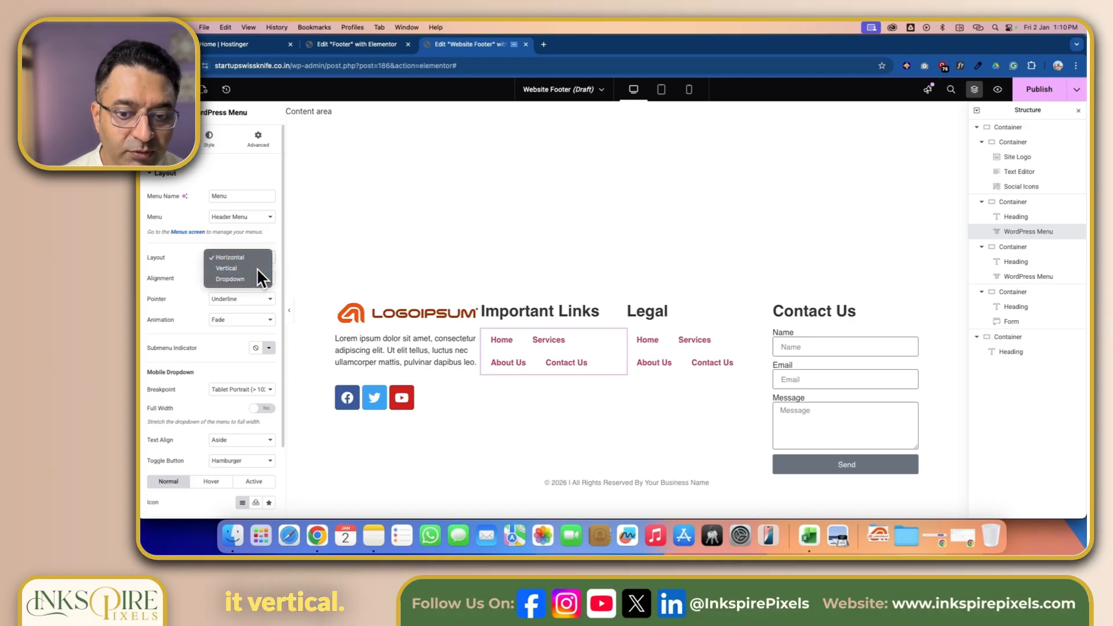
pyautogui.click(256, 267)
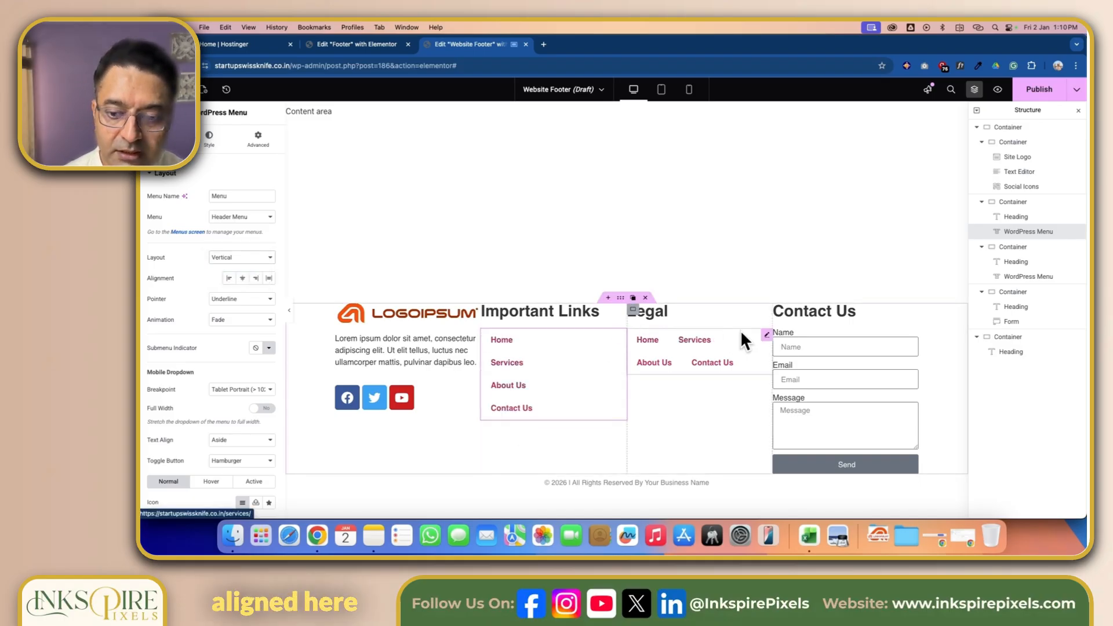
# - Set the third column's WordPress Menu layout to Vertical
pyautogui.click(766, 336)
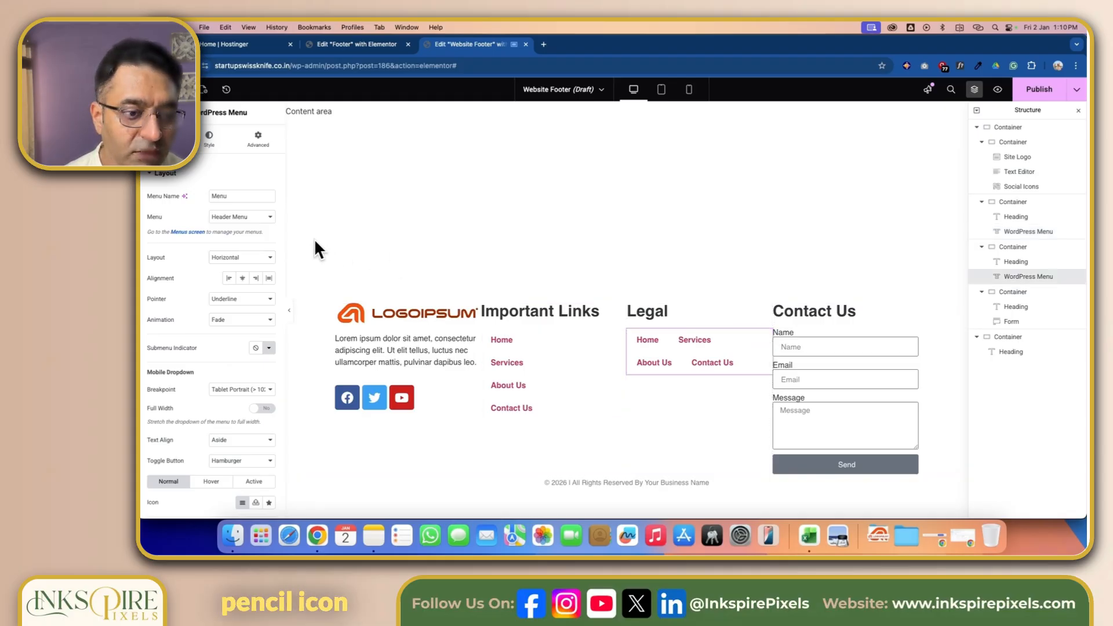
pyautogui.click(248, 260)
pyautogui.click(245, 266)
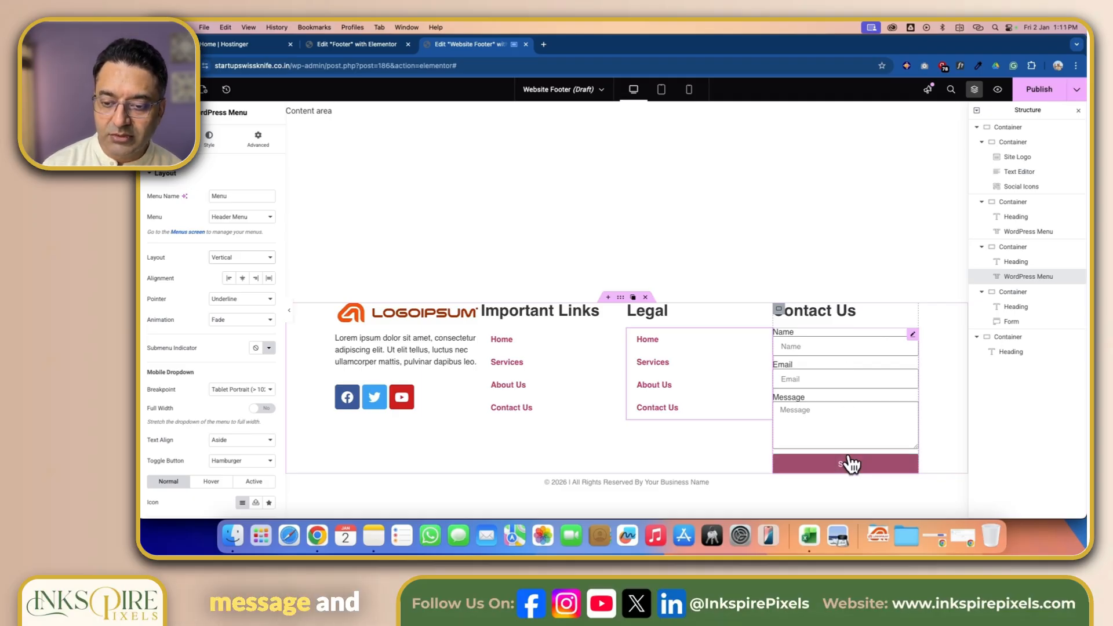
# - Remove the Name field from the contact form in the fourth column
pyautogui.click(914, 335)
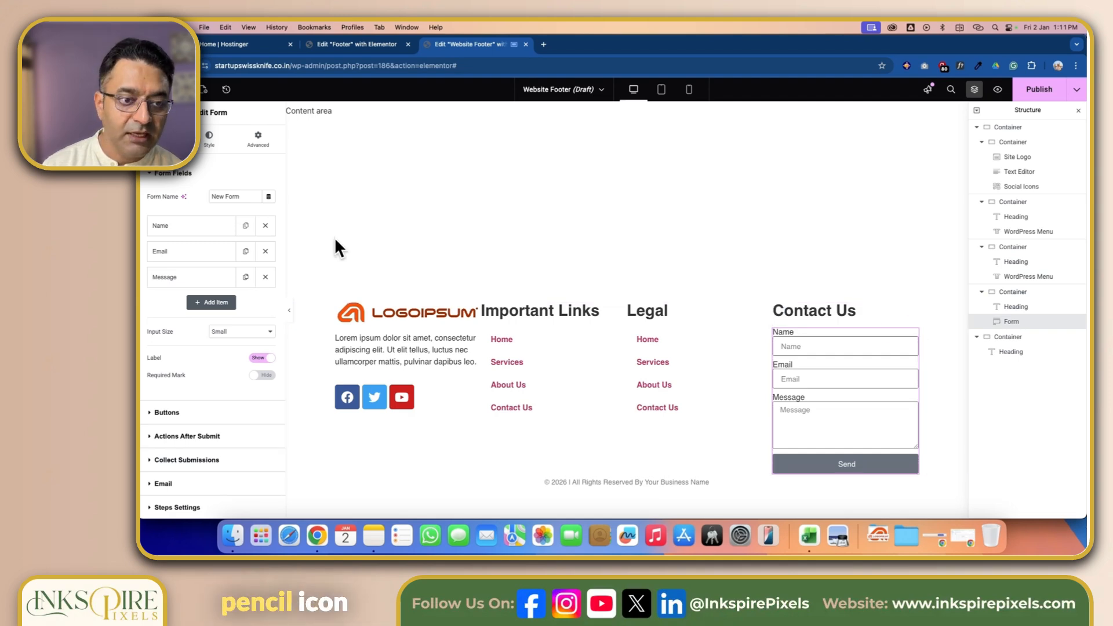
pyautogui.click(265, 226)
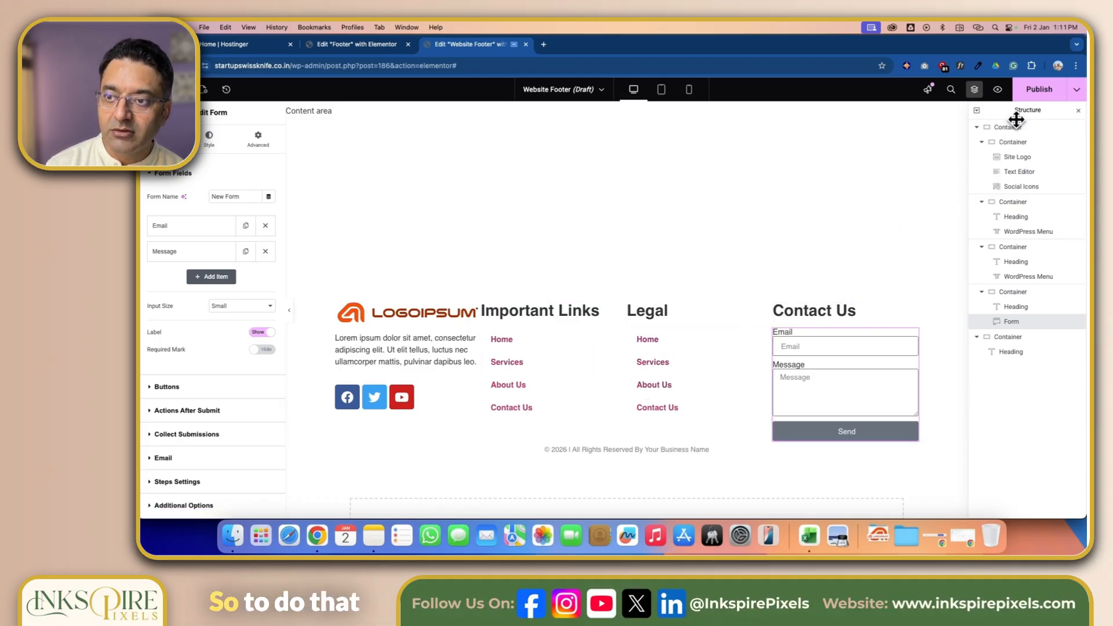
# - Publish the footer template with an Include condition for the Entire site
pyautogui.click(1030, 92)
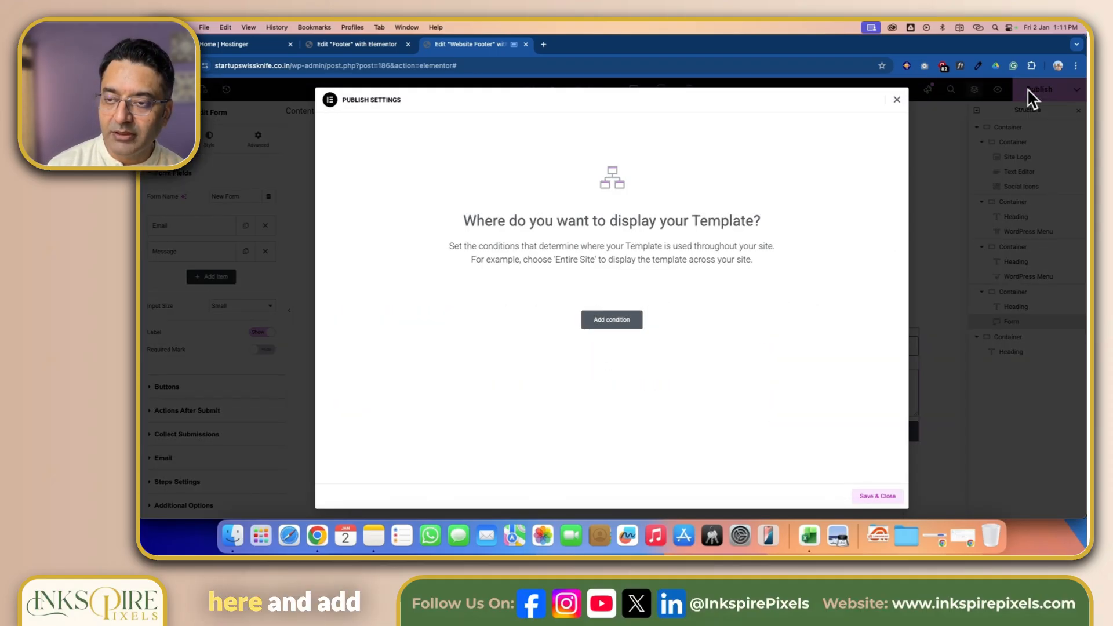
pyautogui.click(615, 322)
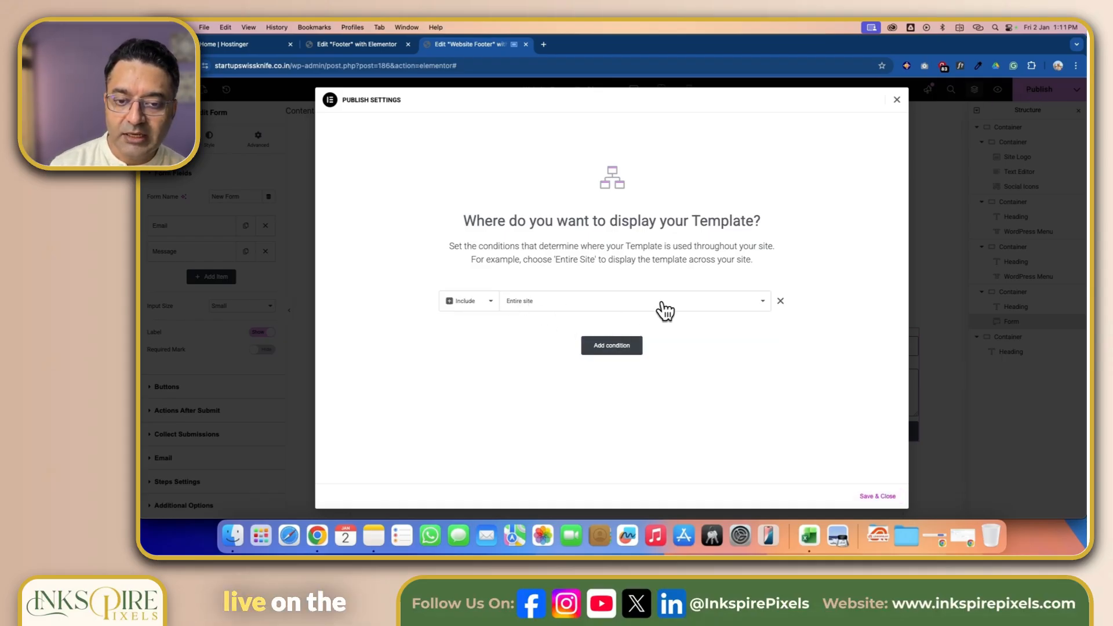
pyautogui.click(879, 497)
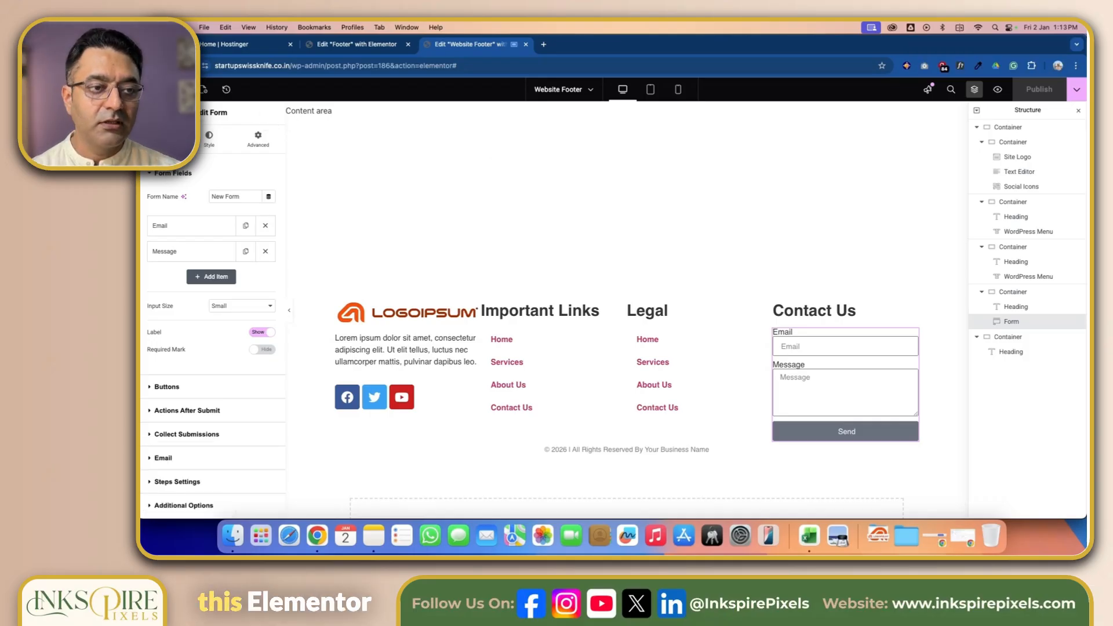
# - Exit the editor to the WordPress dashboard and open the Appearance Menus page
pyautogui.click(154, 112)
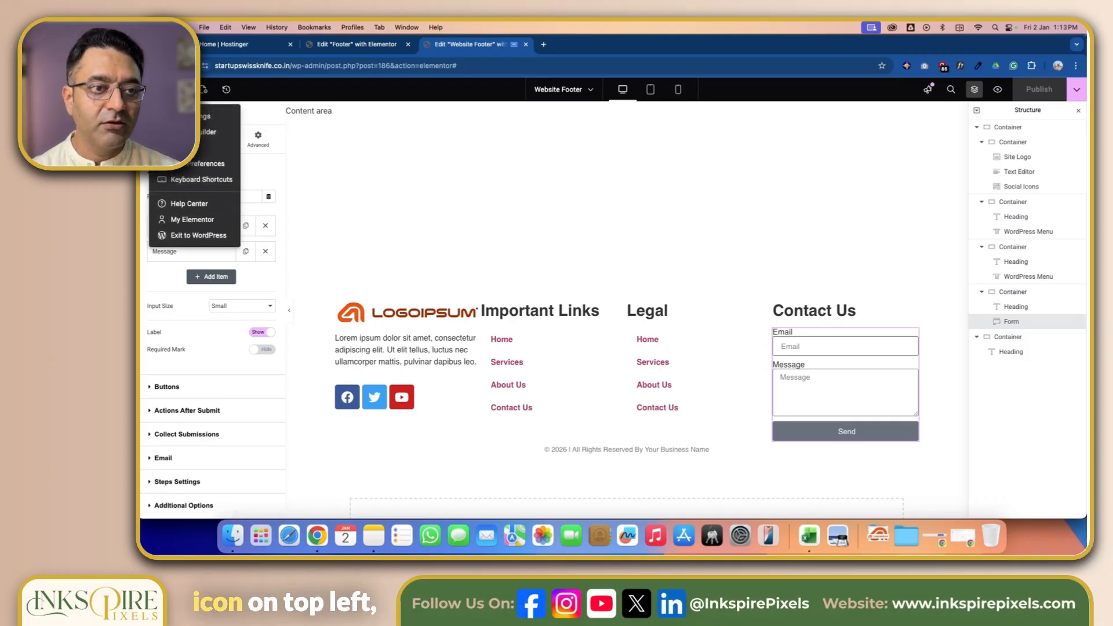
pyautogui.click(190, 235)
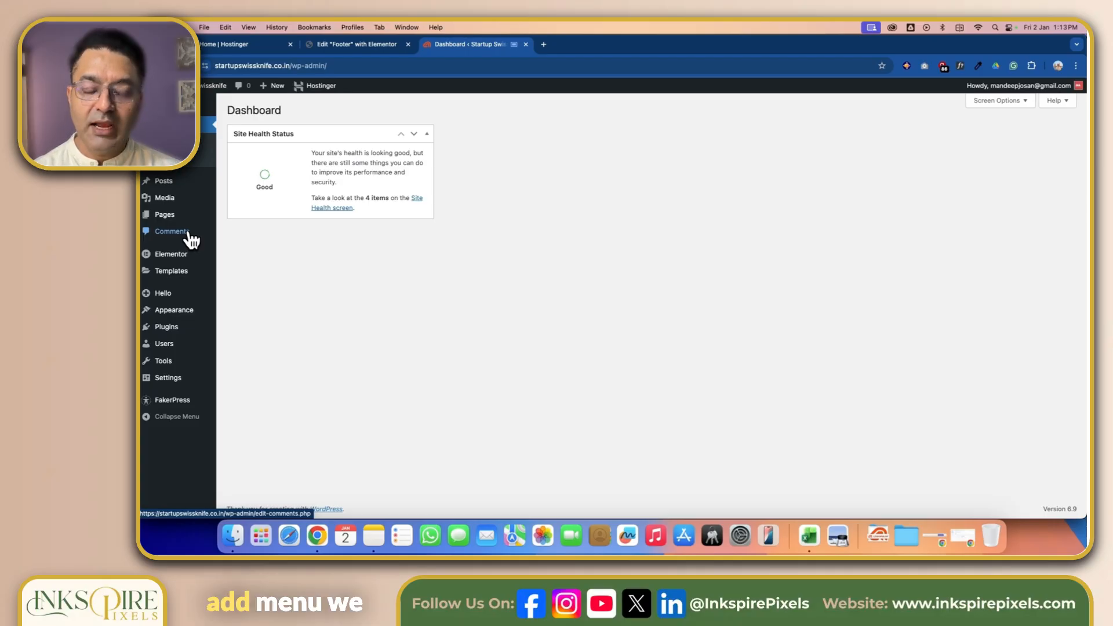
pyautogui.moveTo(180, 315)
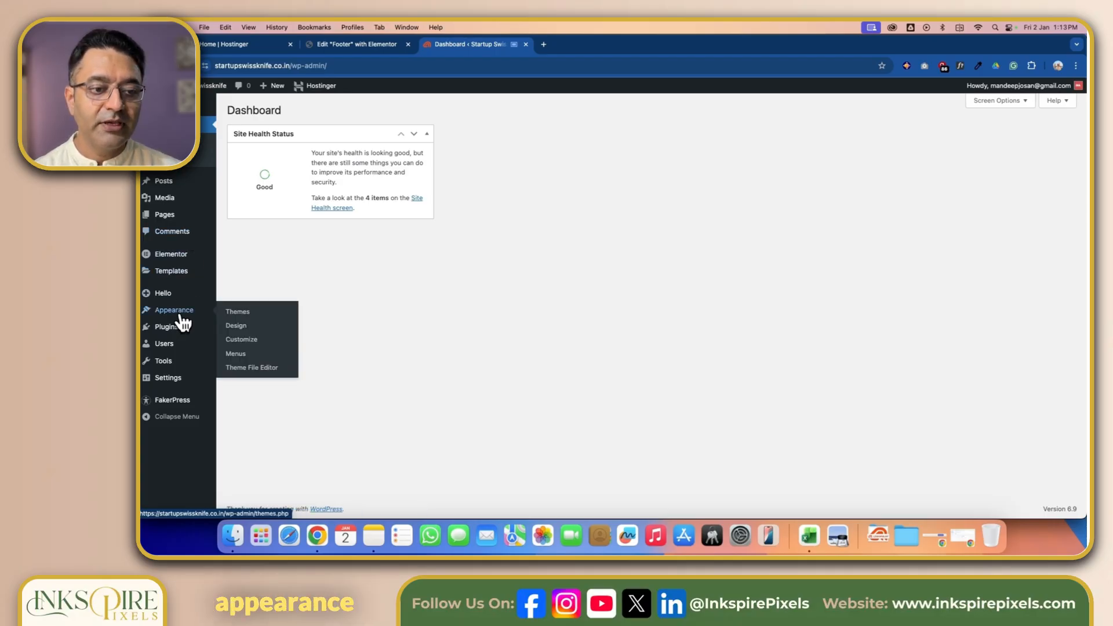
pyautogui.click(237, 356)
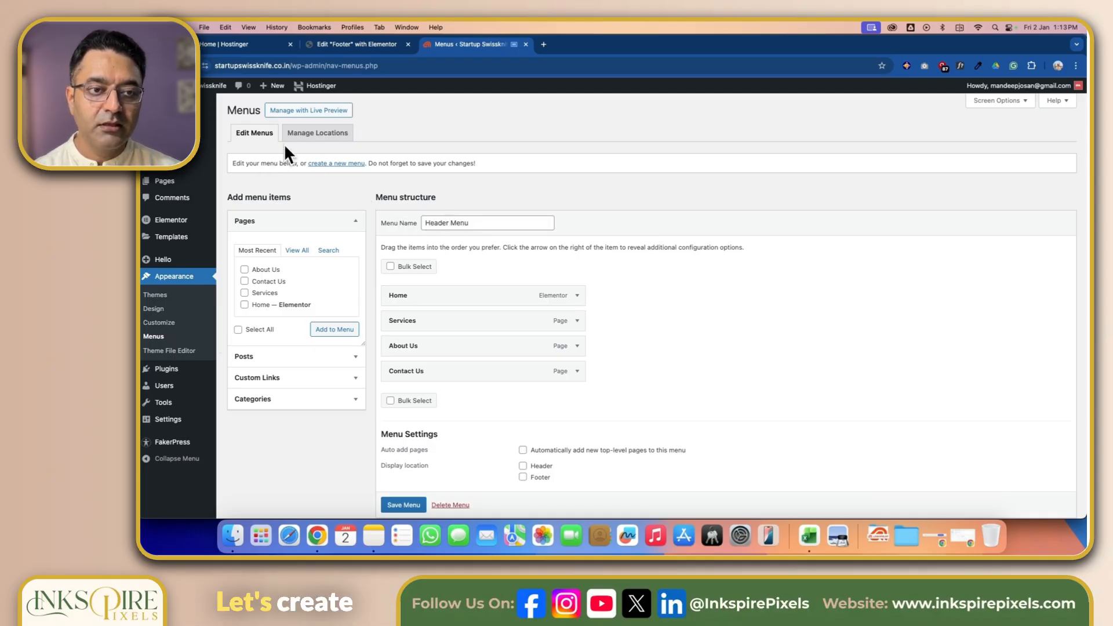
# - Create a new menu named "Footer Main Menu"
pyautogui.click(335, 165)
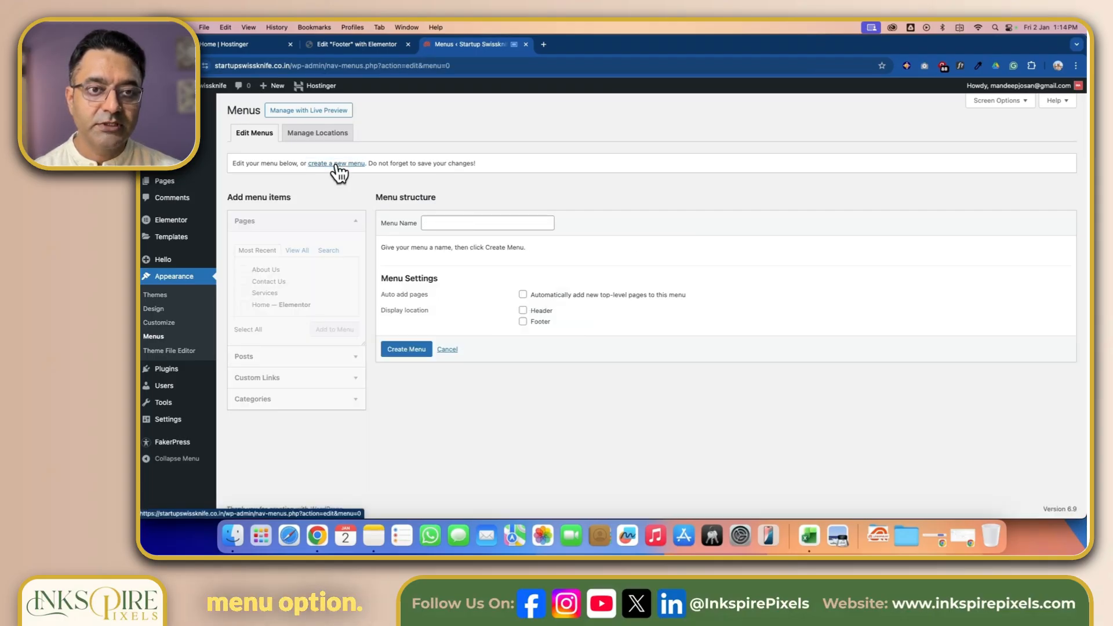
pyautogui.click(455, 225)
pyautogui.write('Foote')
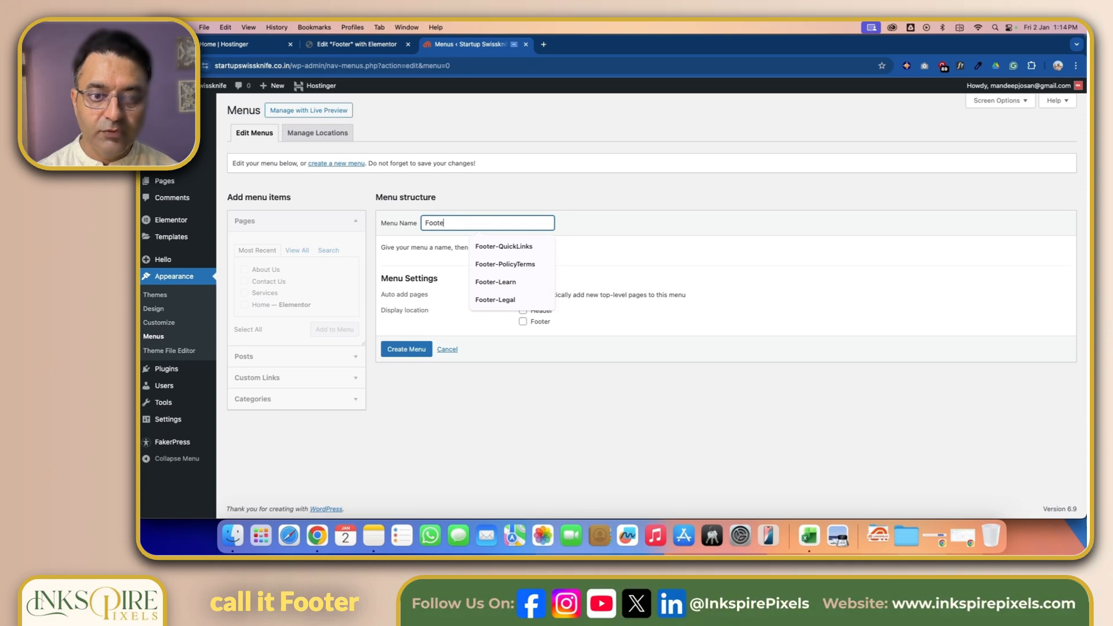
pyautogui.write('r Main Menu')
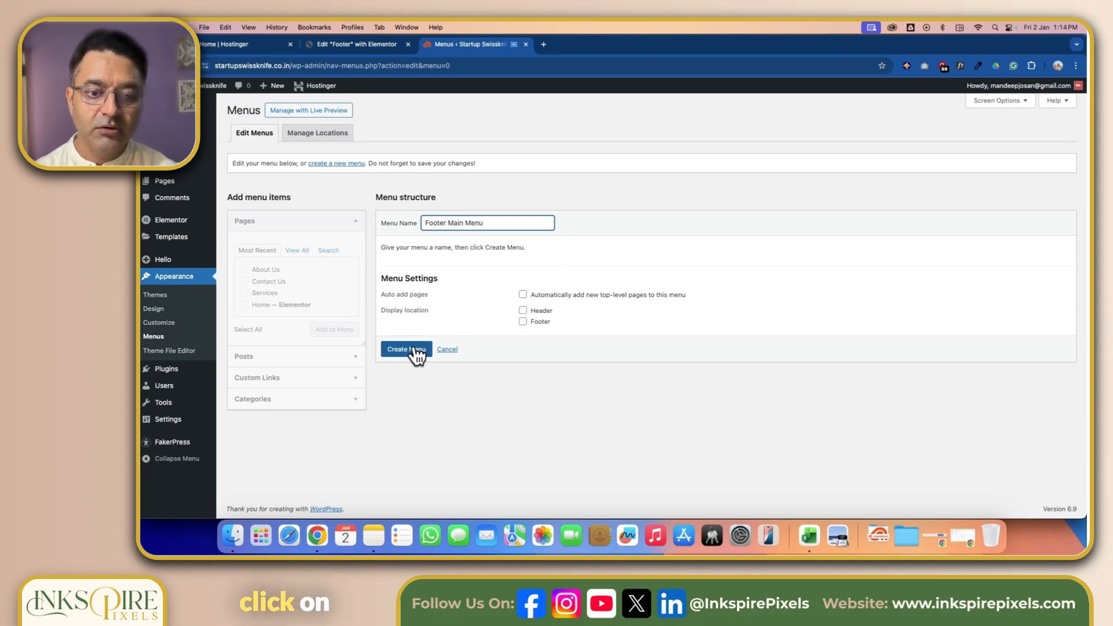
pyautogui.click(414, 351)
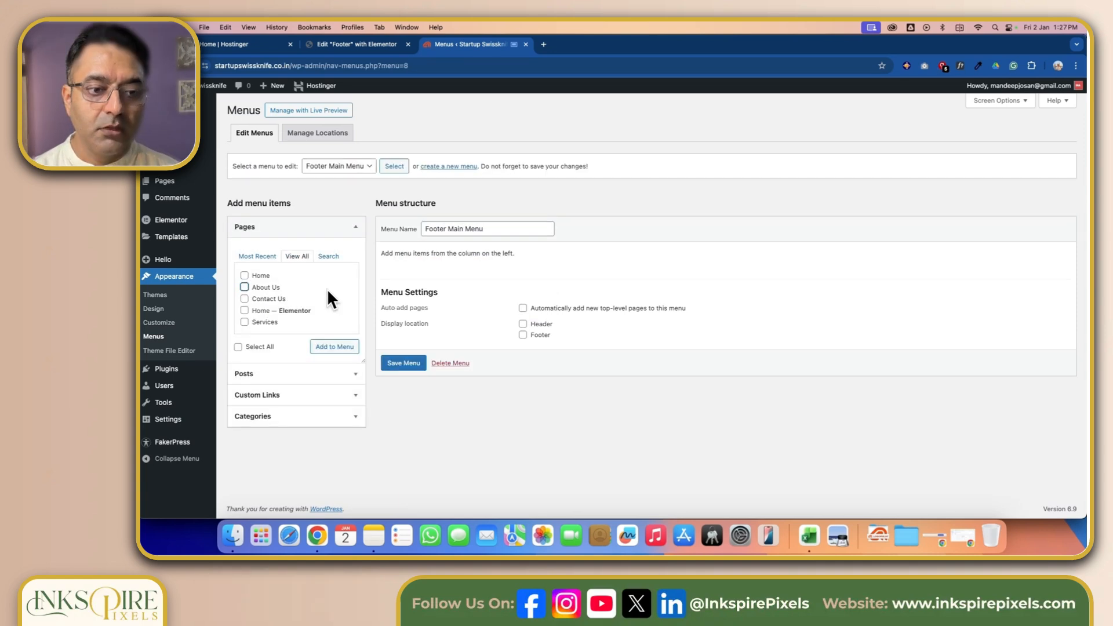
# - Add the About Us, Contact Us, Home — Elementor and Services pages to the new menu
pyautogui.click(245, 288)
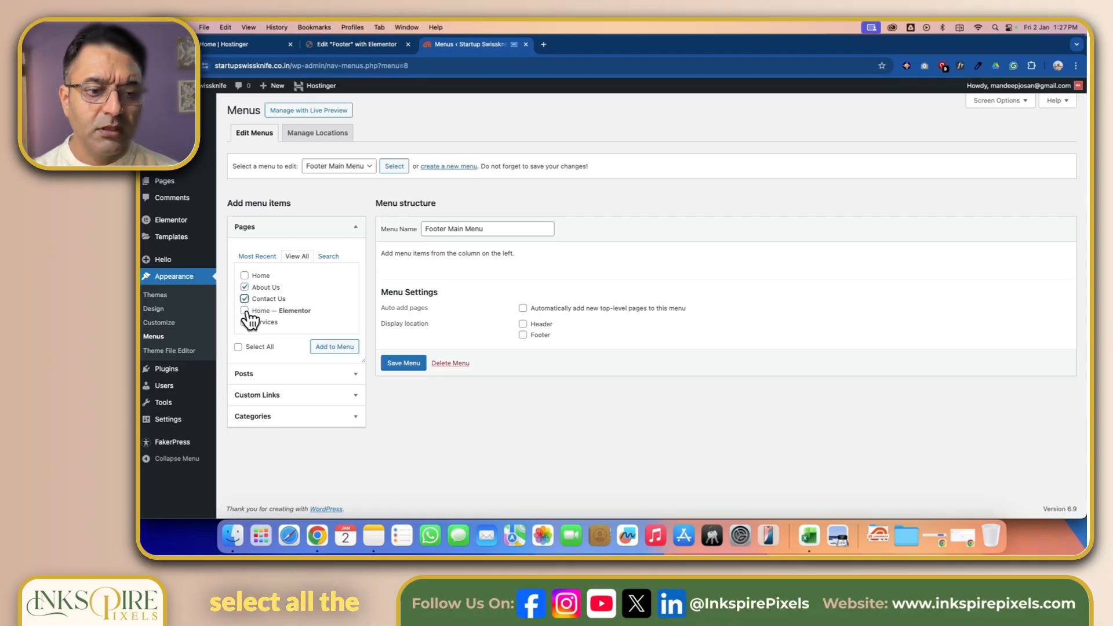
pyautogui.click(245, 311)
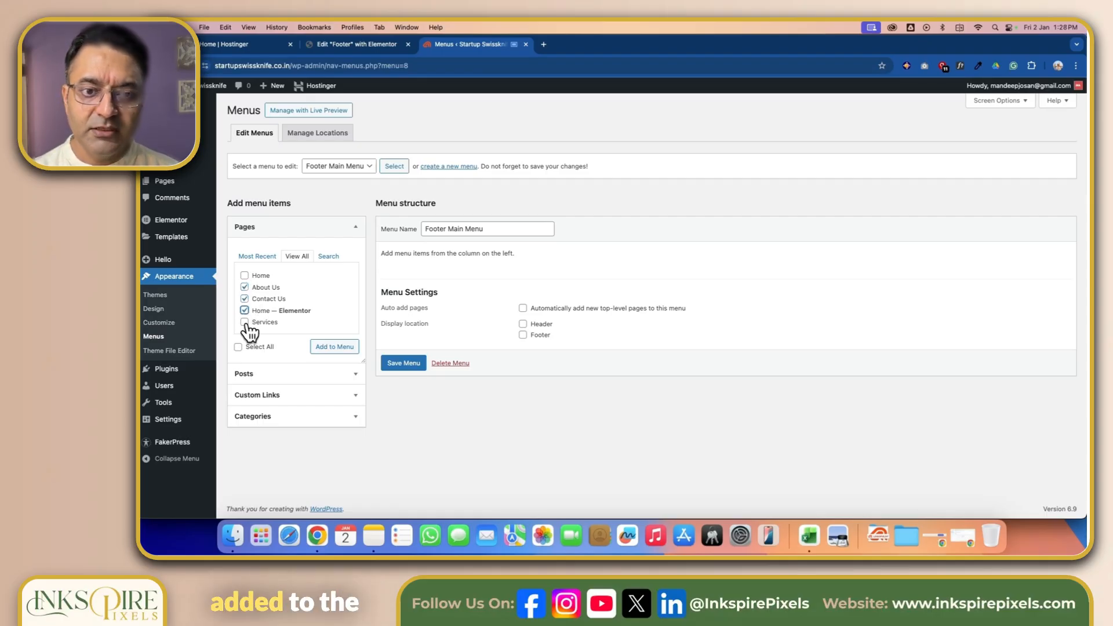
pyautogui.click(245, 322)
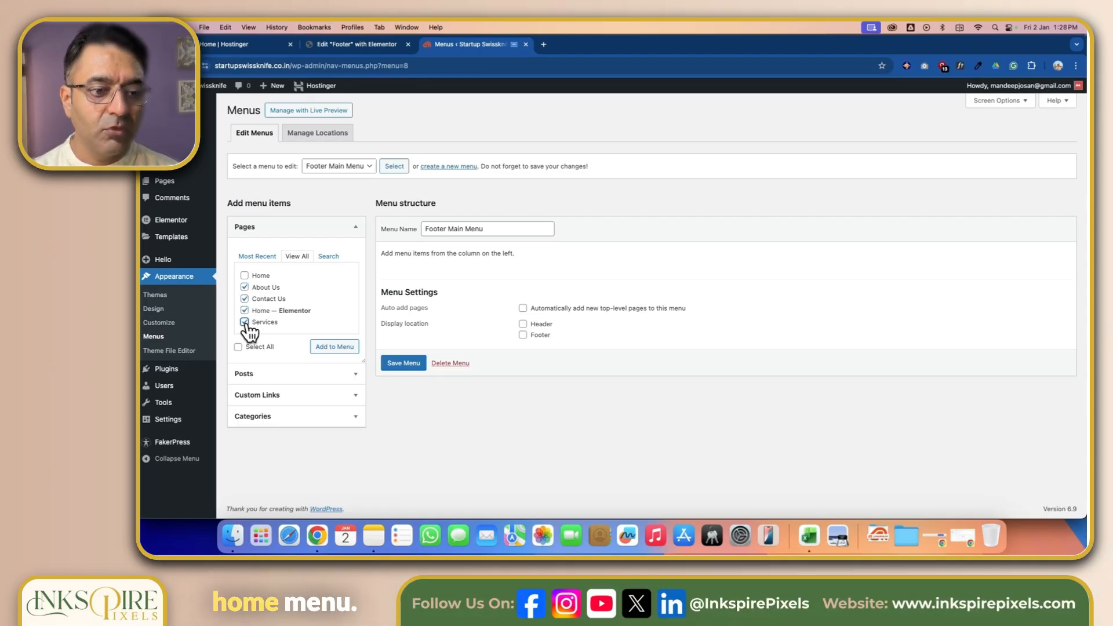
pyautogui.click(340, 349)
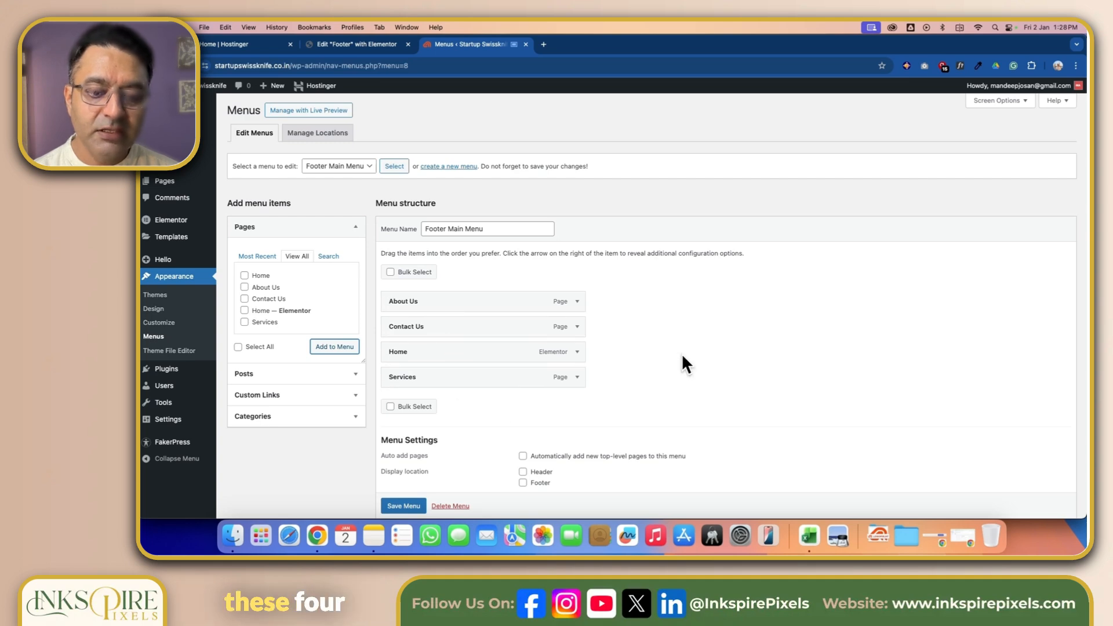
# - Save the menu and move the Home item to the top of the menu structure
pyautogui.scroll(-2, 682, 352)
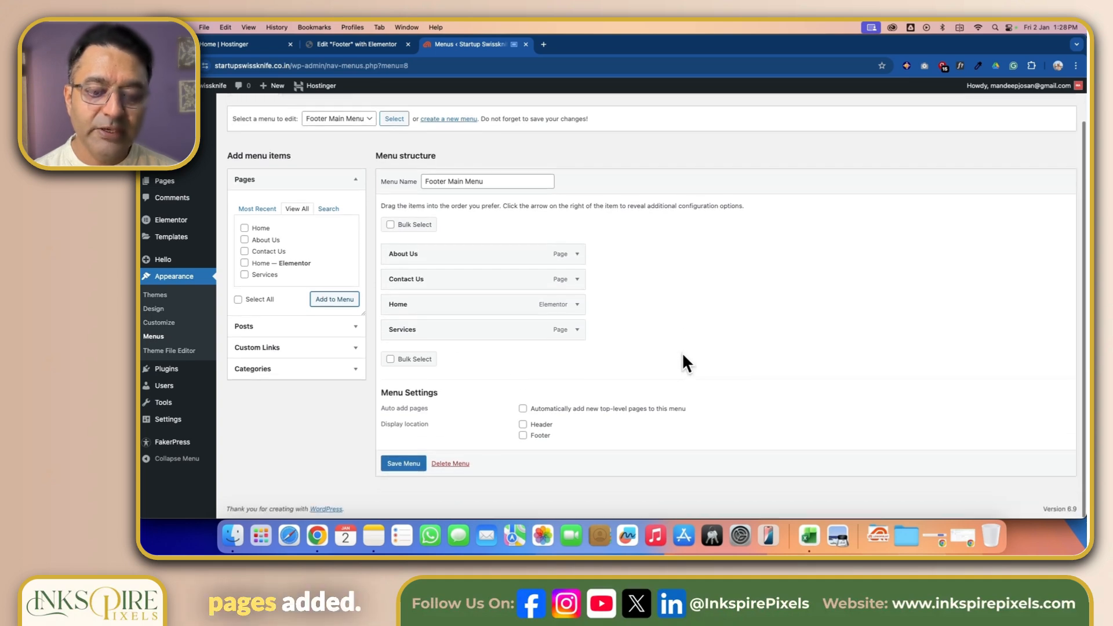
pyautogui.click(399, 464)
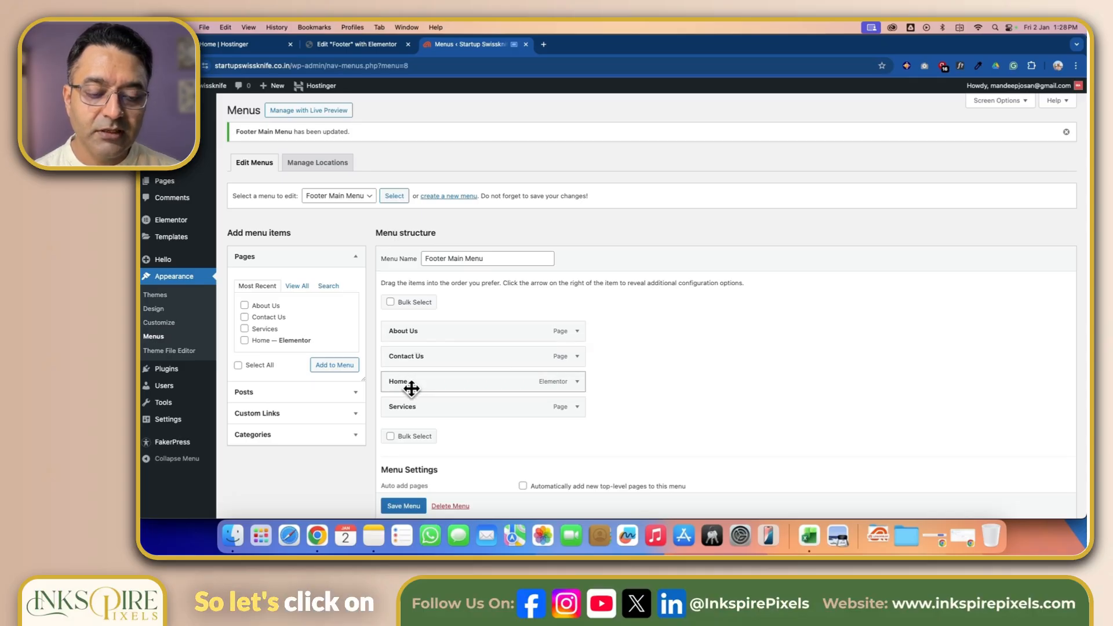
pyautogui.moveTo(411, 388); pyautogui.dragTo(409, 341)
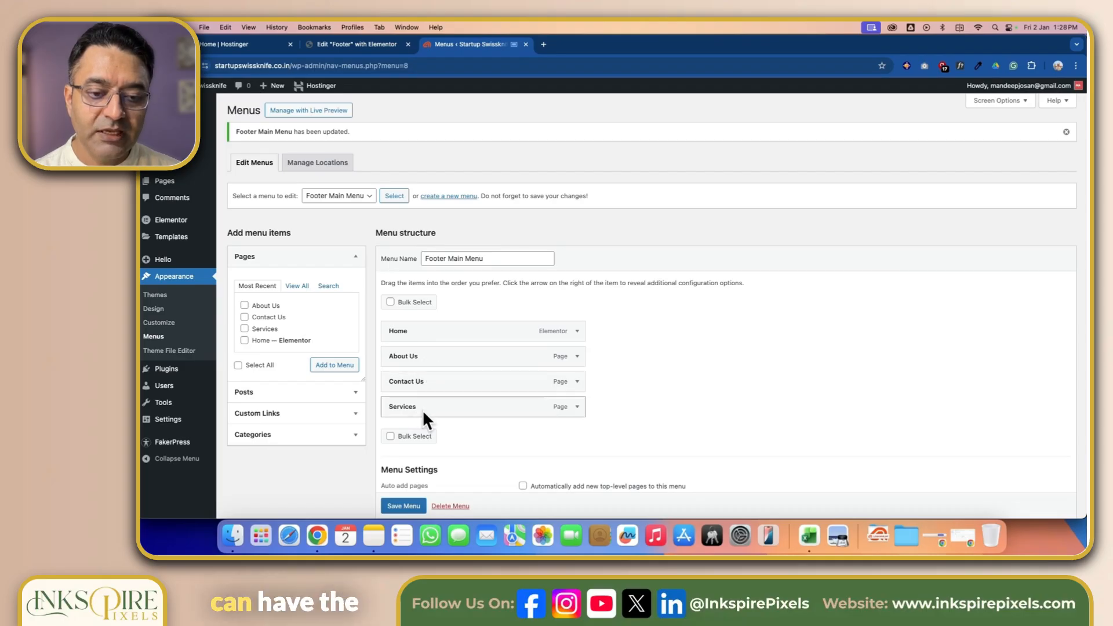
# - Move Services directly below Home in the menu structure and save the Footer Main Menu
pyautogui.moveTo(410, 406); pyautogui.dragTo(411, 365)
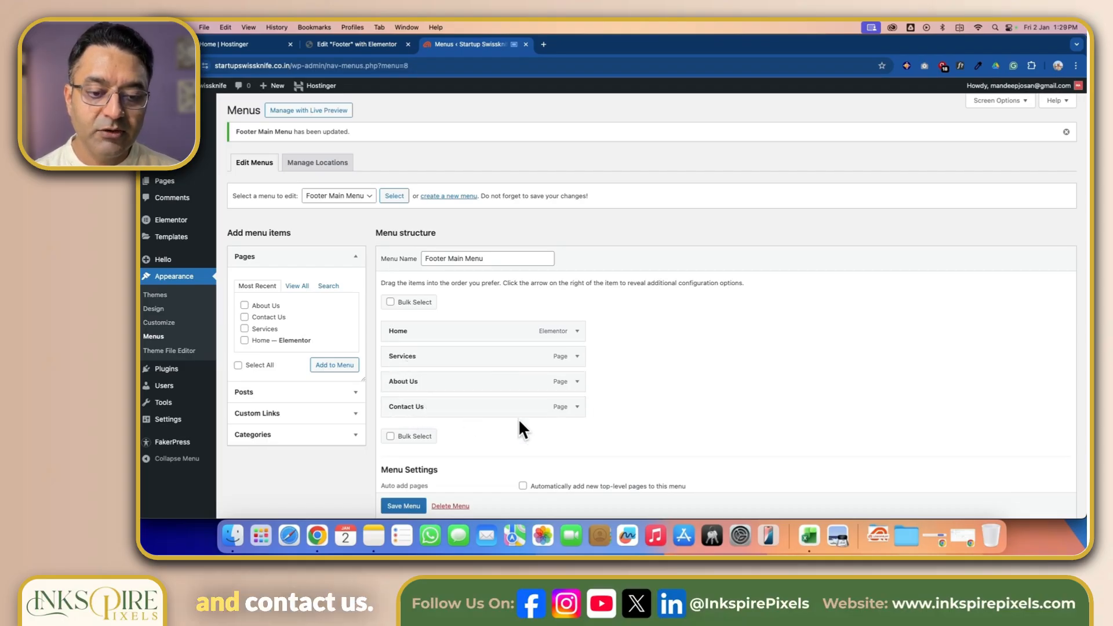
pyautogui.scroll(-2, 532, 426)
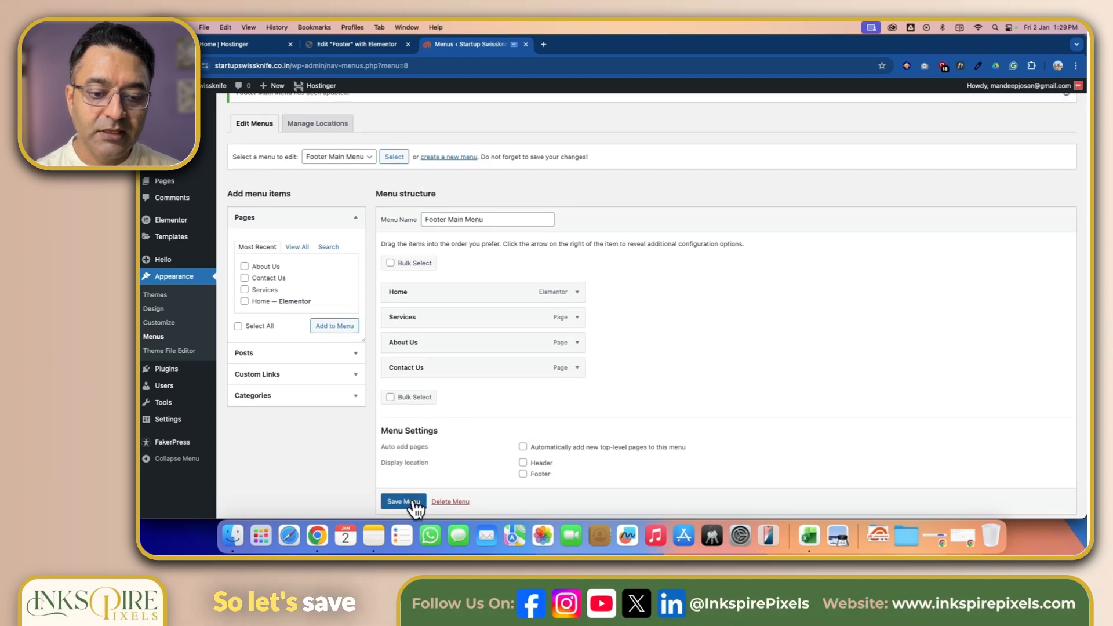
pyautogui.scroll(-1, 415, 508)
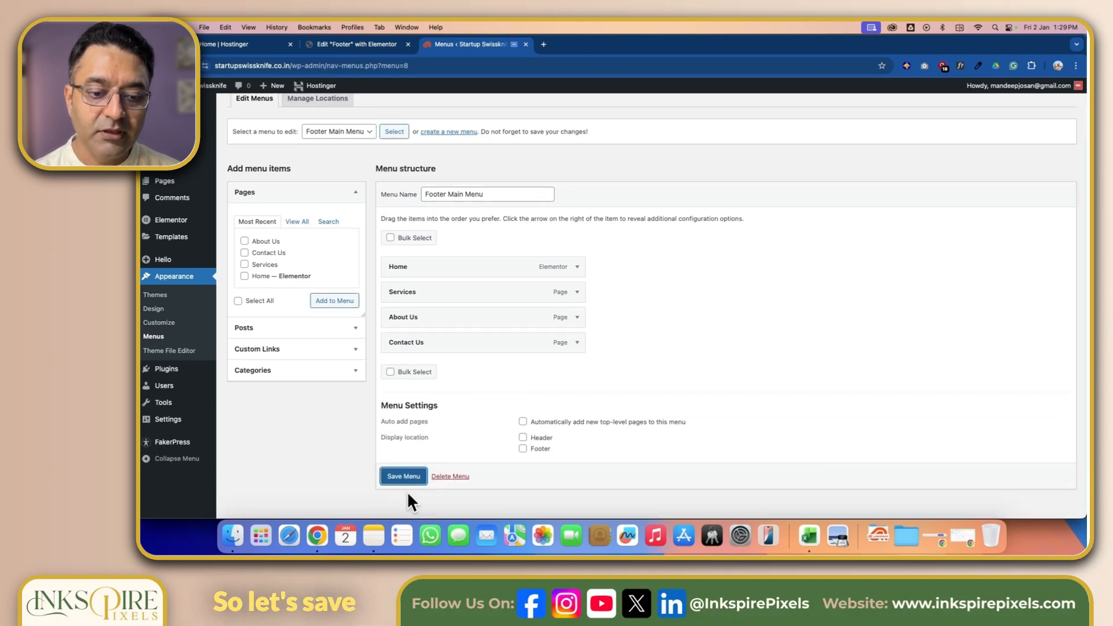
pyautogui.click(404, 479)
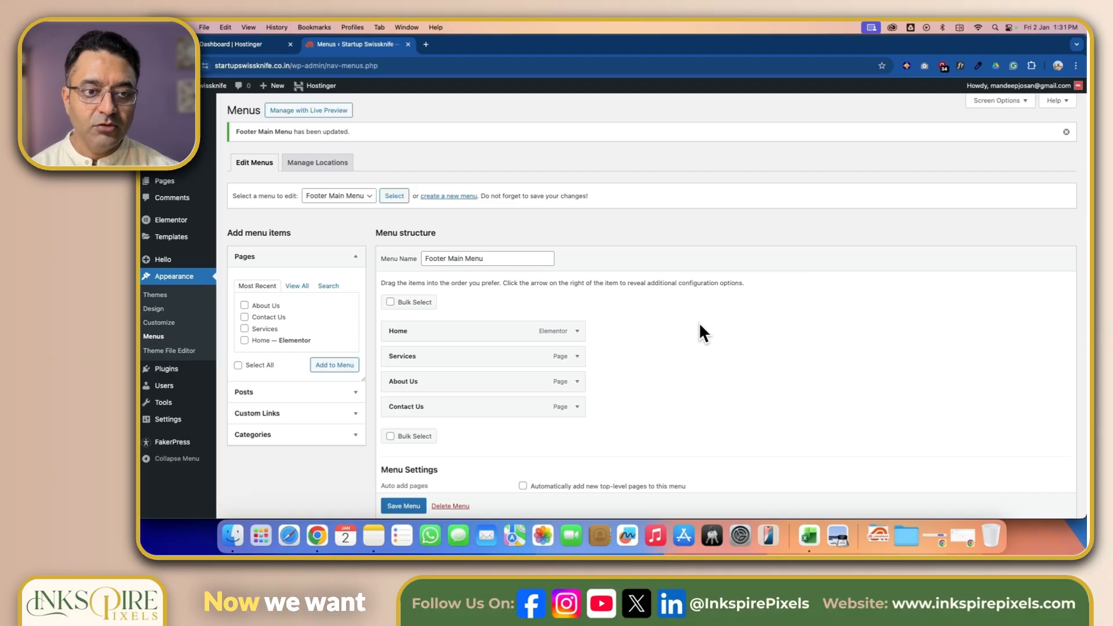
# - Create a second new menu named "Footer Legal Menu"
pyautogui.click(456, 197)
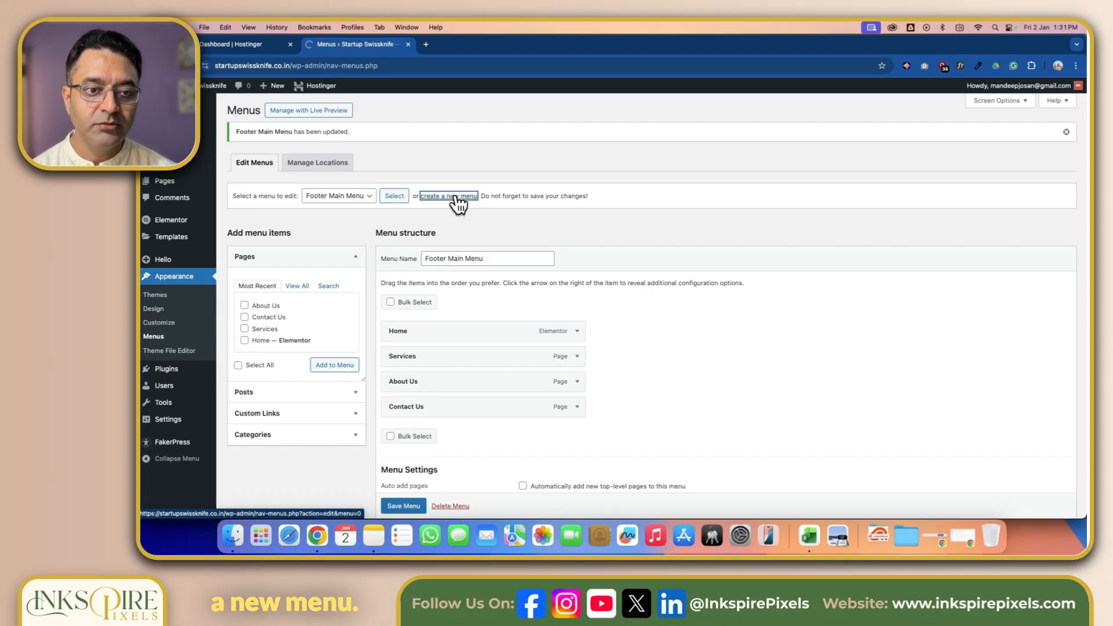
pyautogui.click(444, 229)
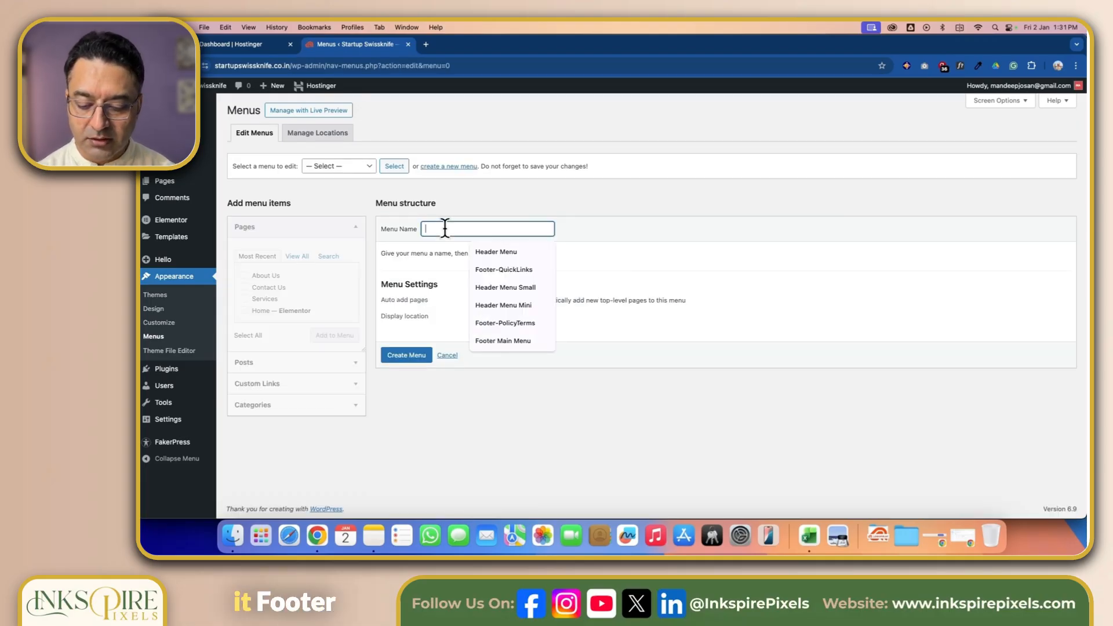
pyautogui.write('ter')
pyautogui.press('BackSpace')
pyautogui.press('BackSpace')
pyautogui.write('Footer Lega')
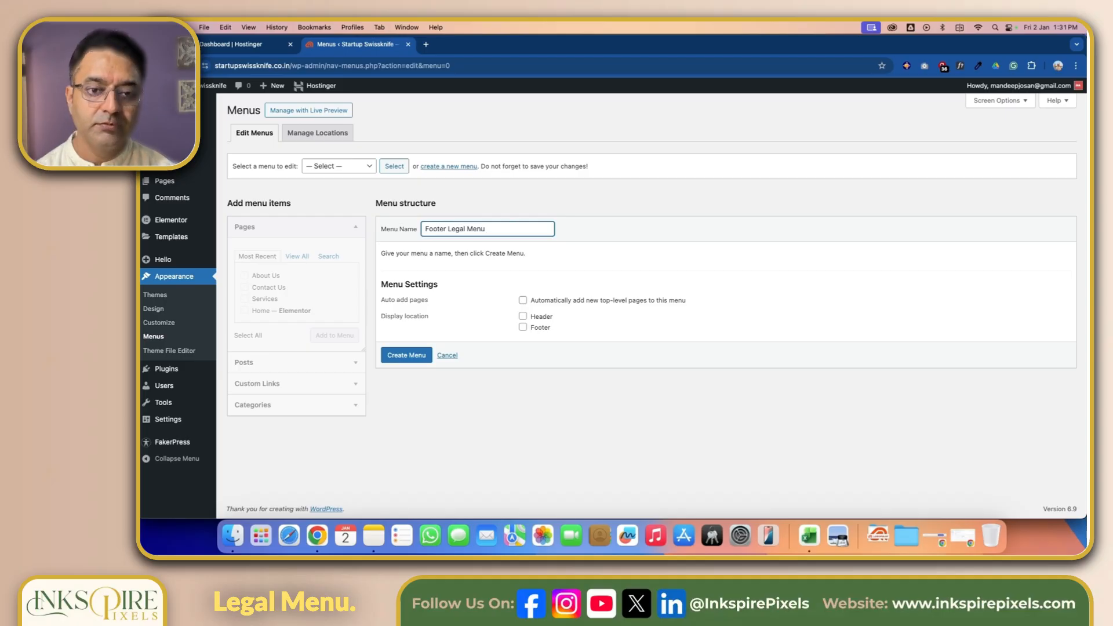
pyautogui.click(406, 356)
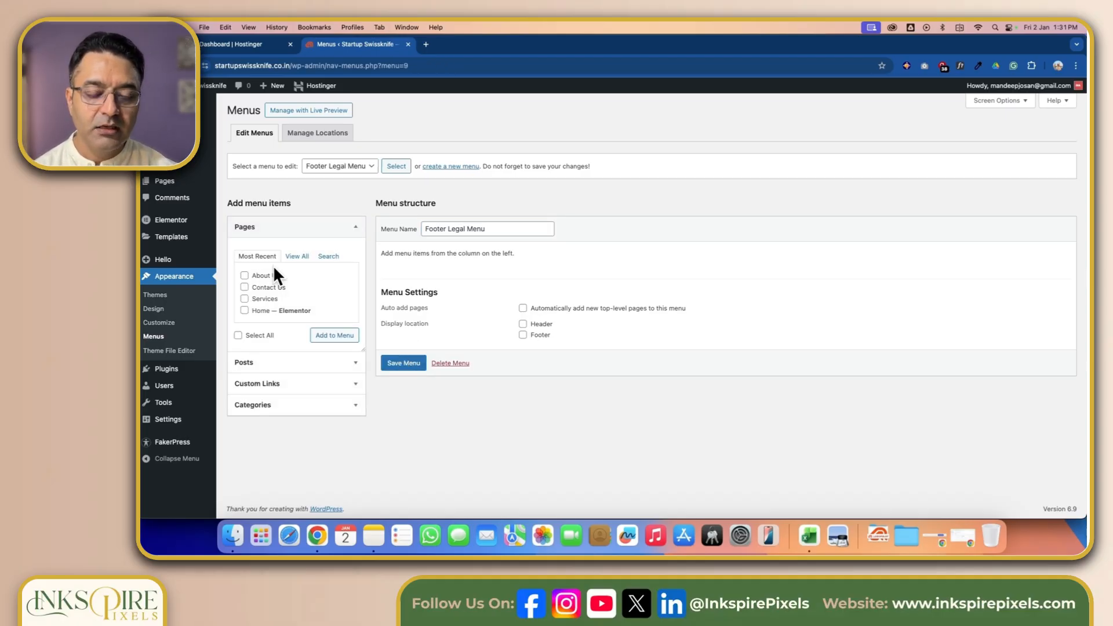
# - Add a new page titled "Privacy Policy" and publish it
pyautogui.click(297, 256)
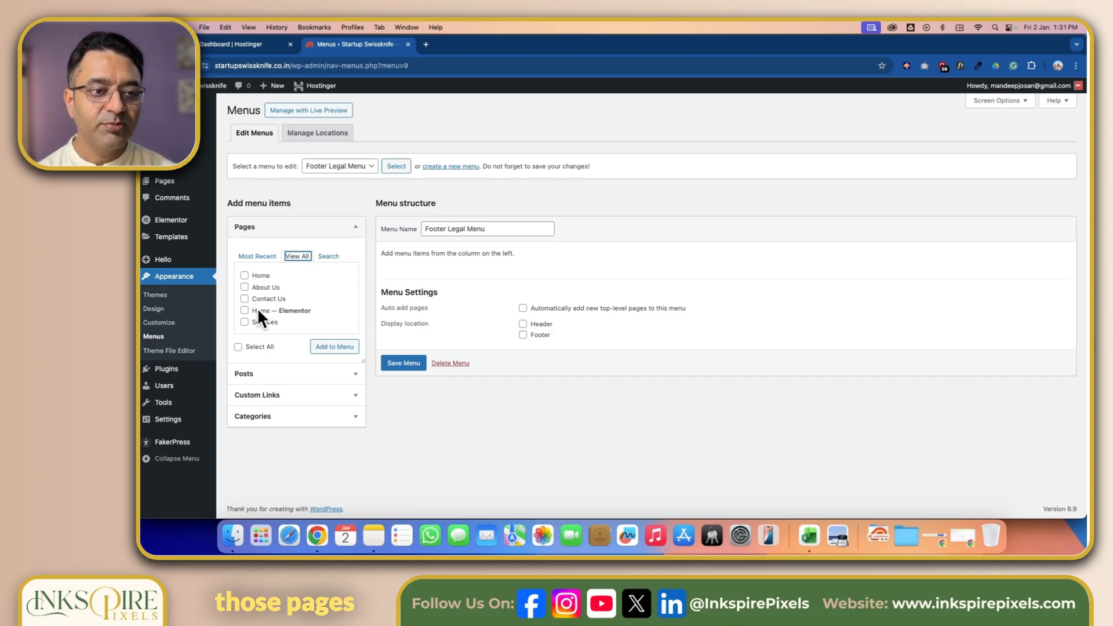
pyautogui.moveTo(171, 184)
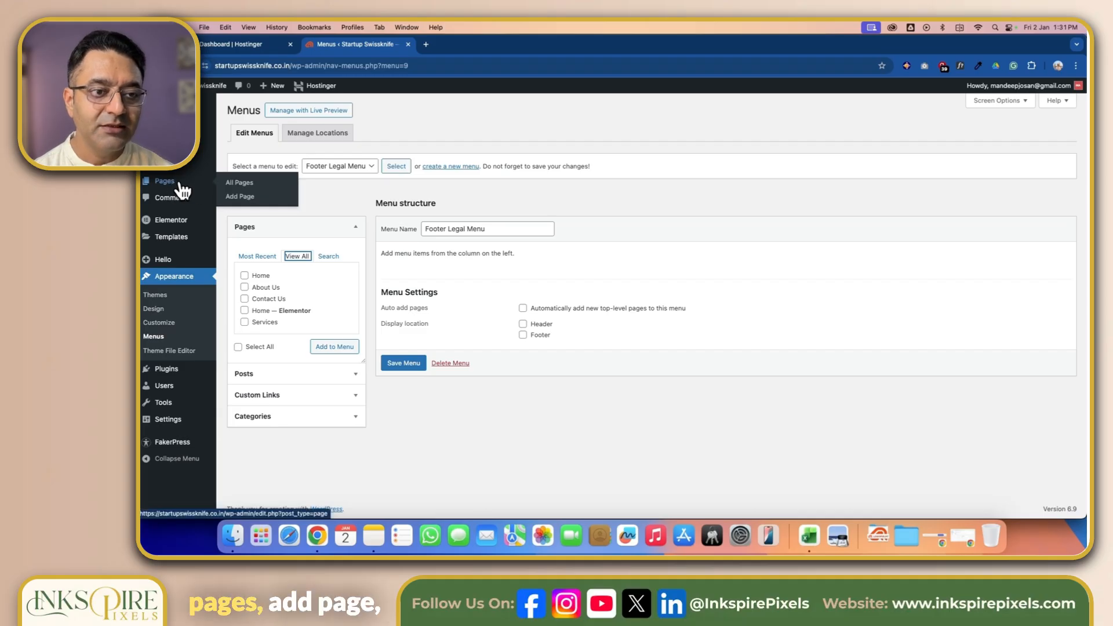
pyautogui.click(236, 197)
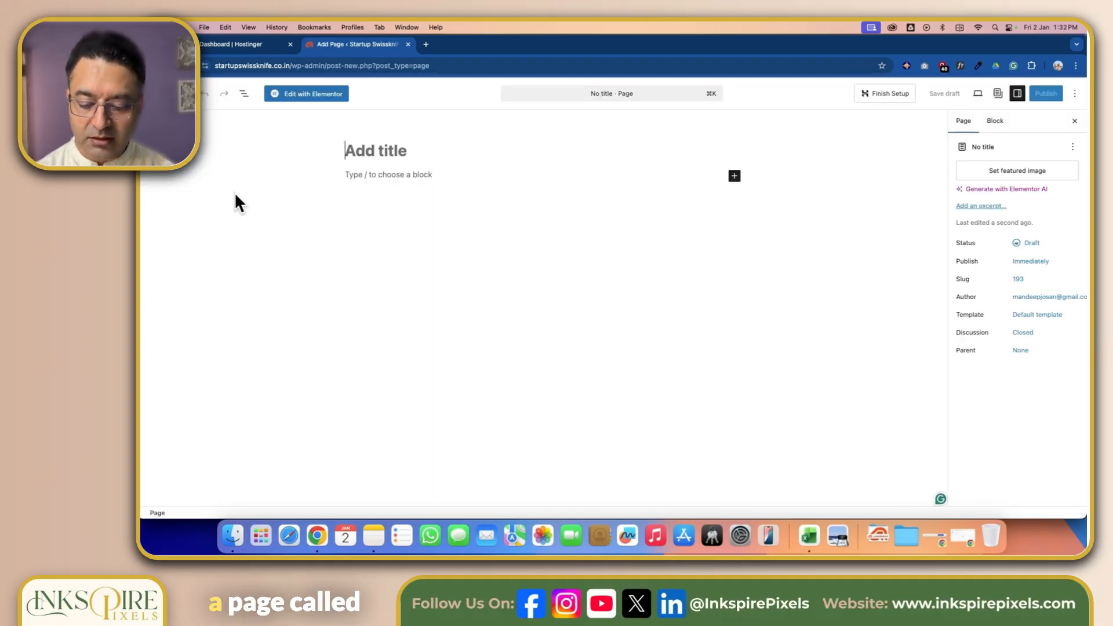
pyautogui.write('Privac')
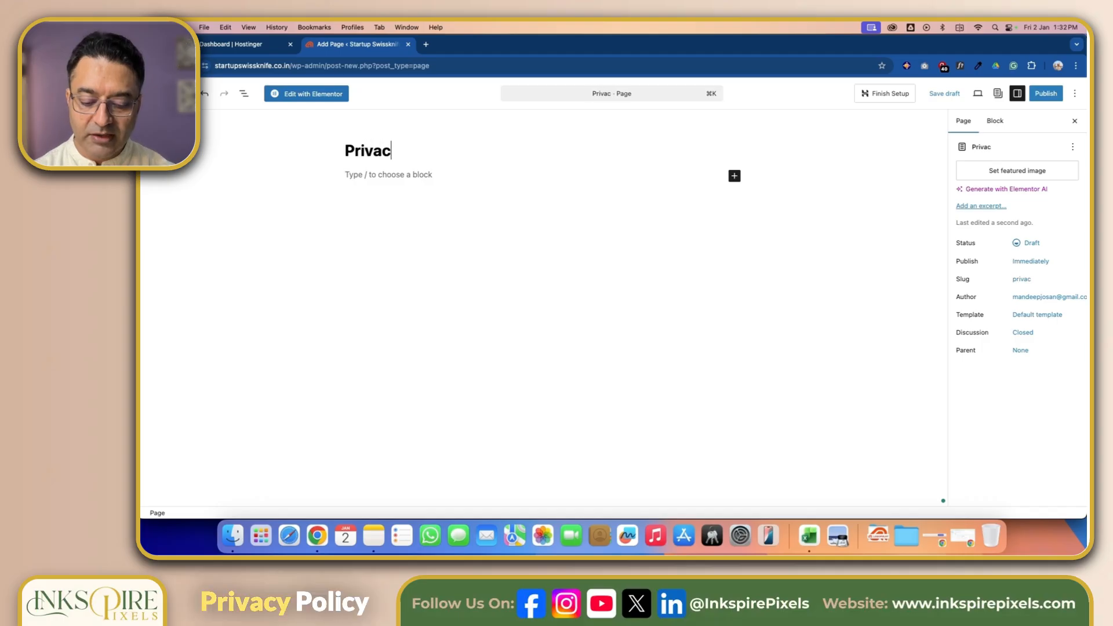
pyautogui.write('y Policy')
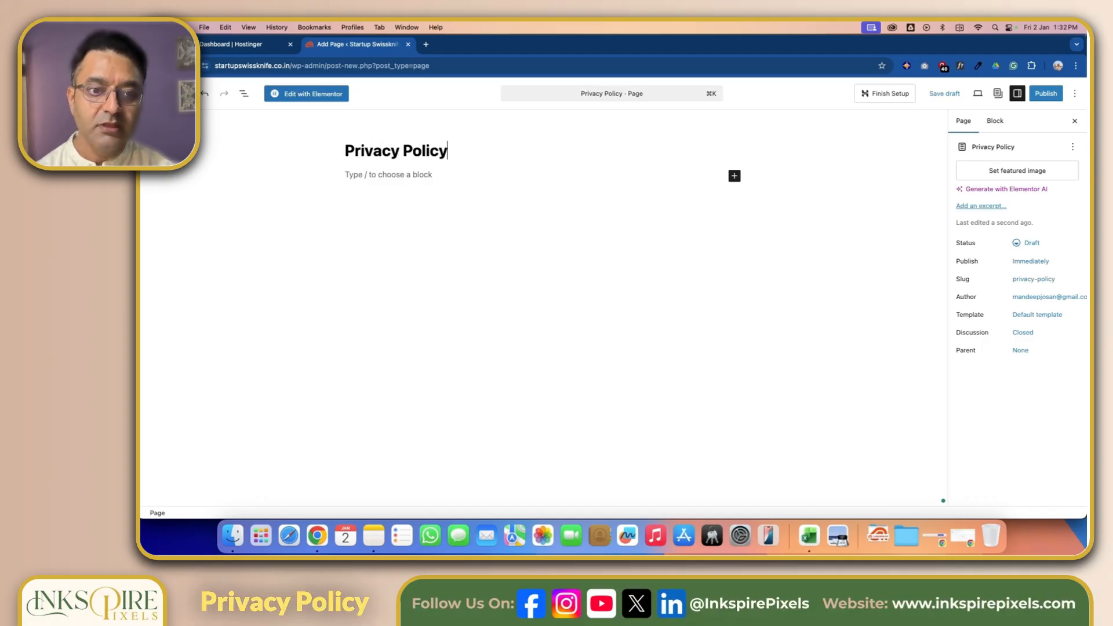
pyautogui.click(1044, 97)
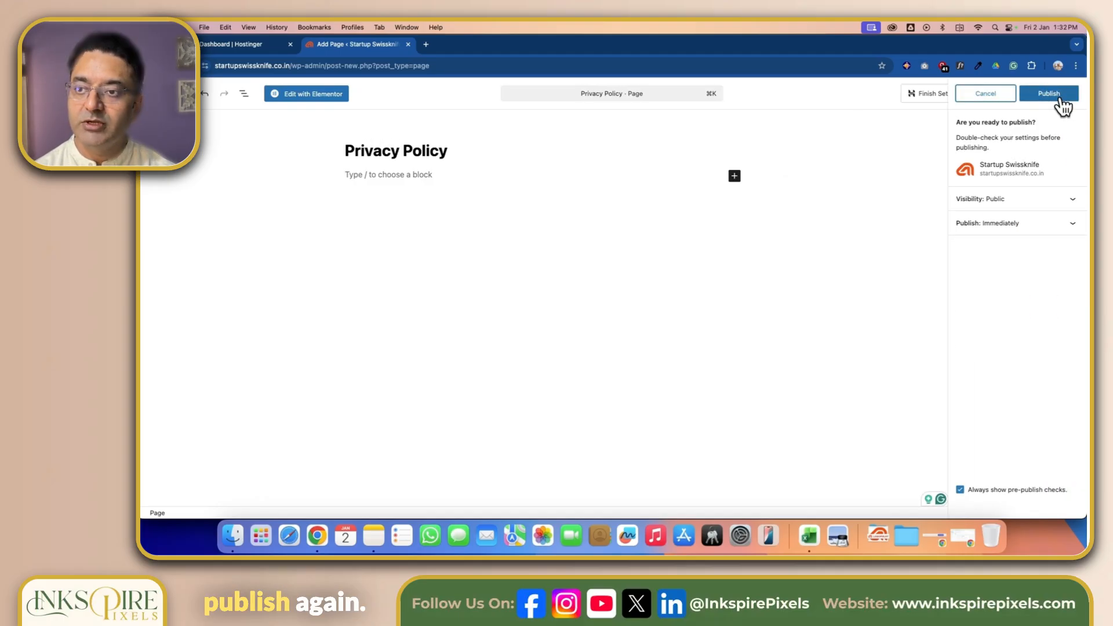
pyautogui.click(1060, 97)
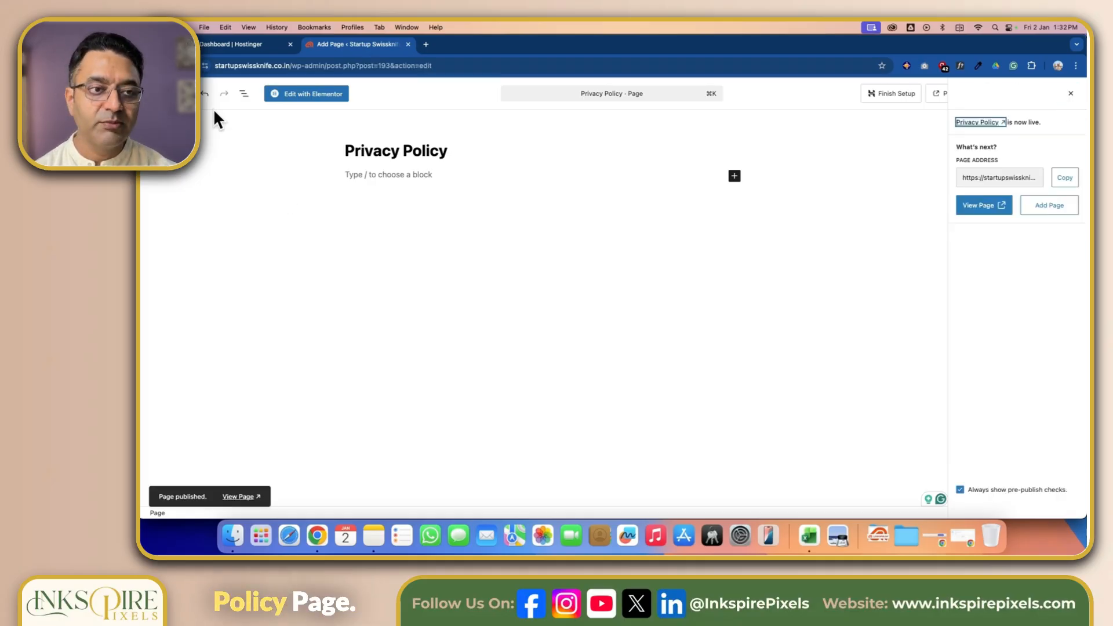
# - Add another new page titled "Terms & Conditions" and publish it
pyautogui.click(165, 93)
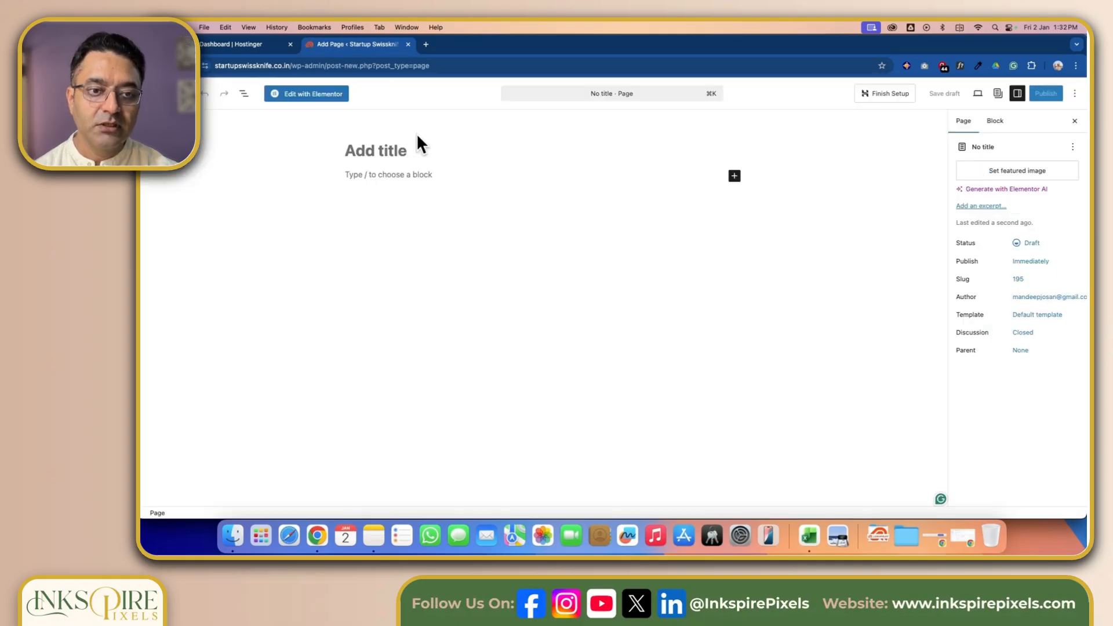
pyautogui.write('Te')
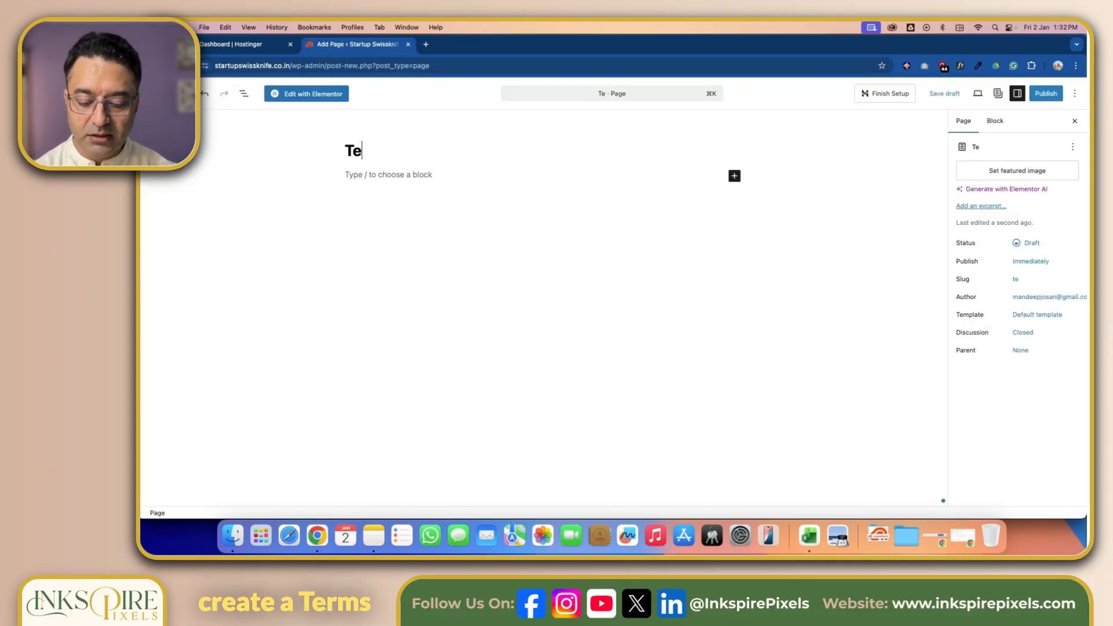
pyautogui.write('rms & Con')
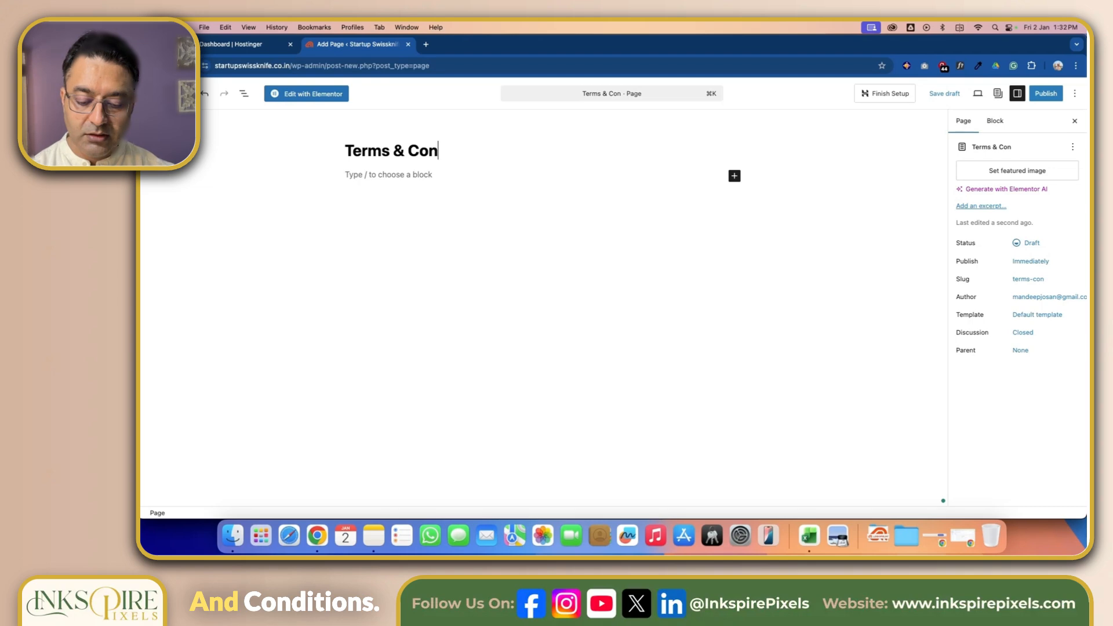
pyautogui.write('ditions')
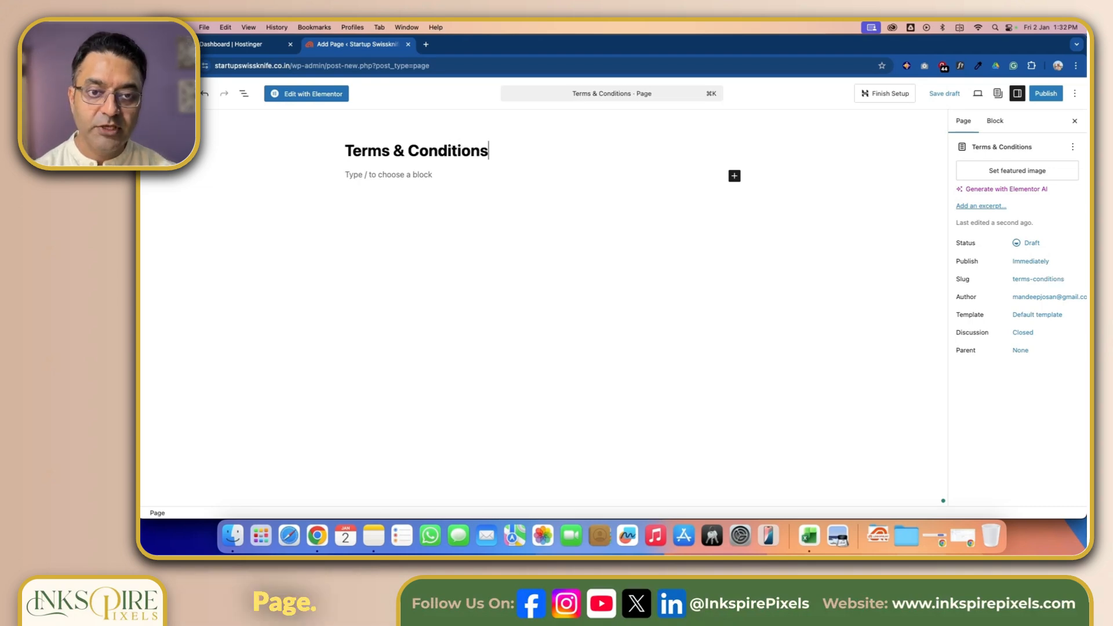
pyautogui.press('Return')
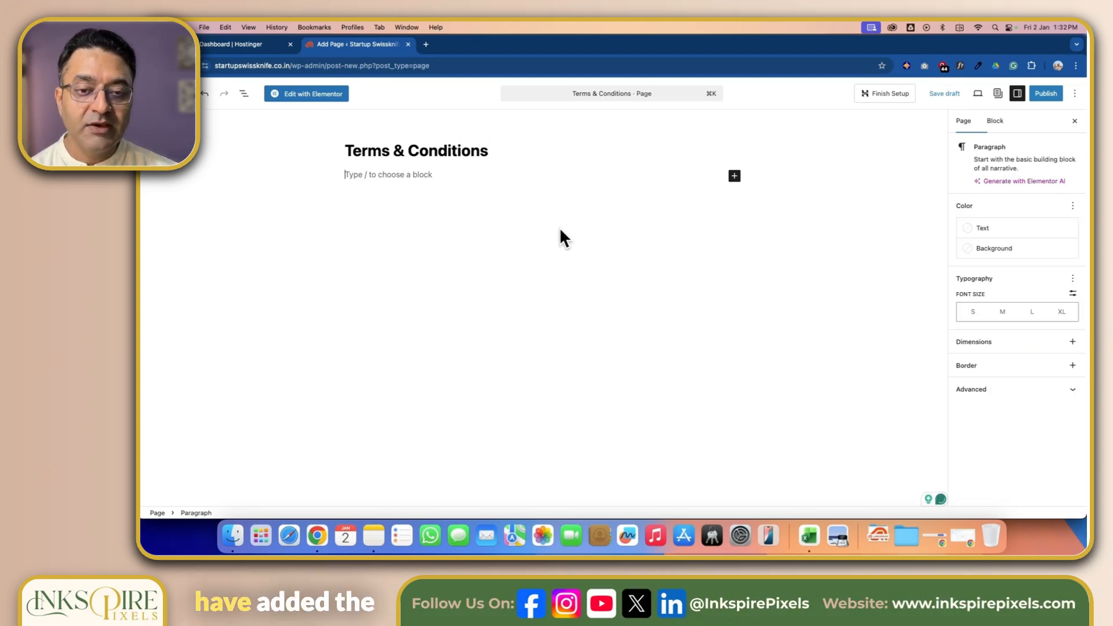
pyautogui.click(1046, 94)
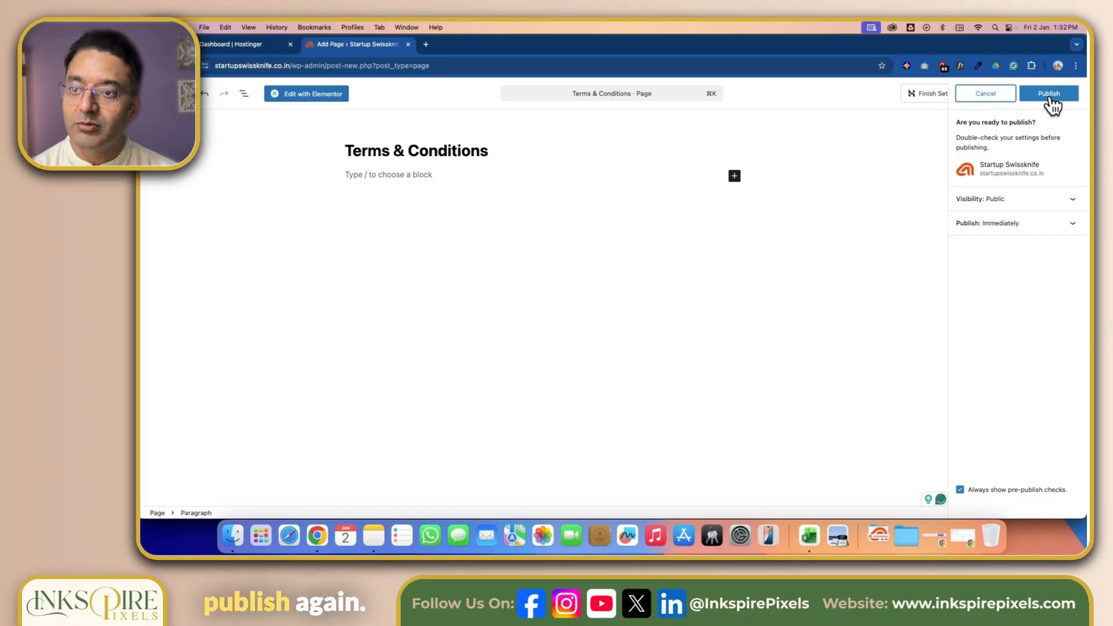
pyautogui.click(1049, 95)
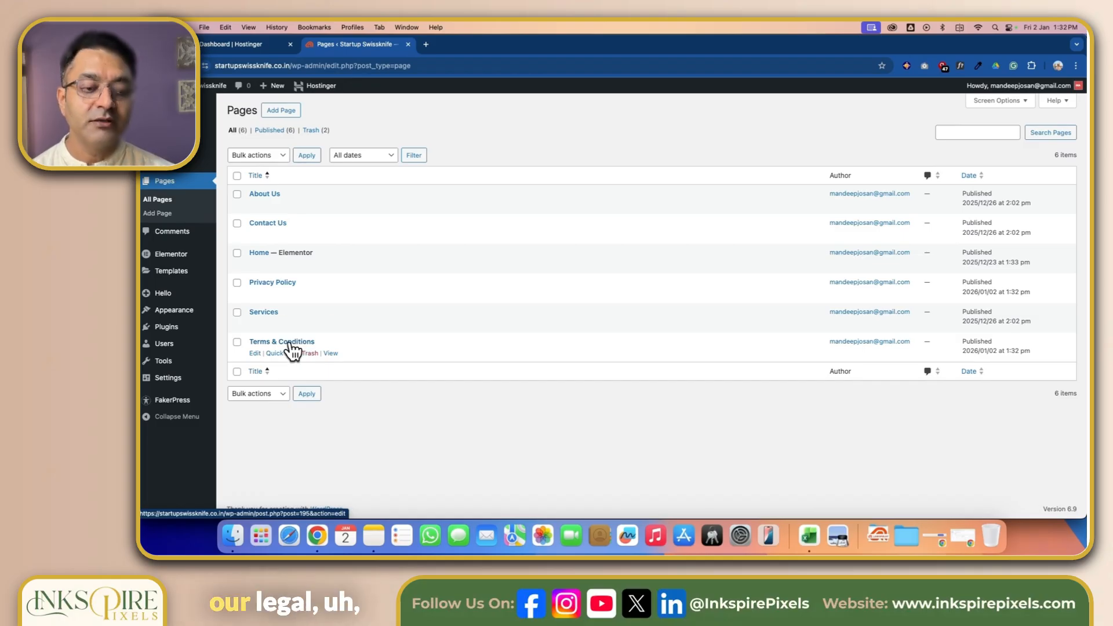
# - Return to the menus page and add the Terms & Conditions and Privacy Policy pages to the Footer Legal Menu
pyautogui.moveTo(189, 321)
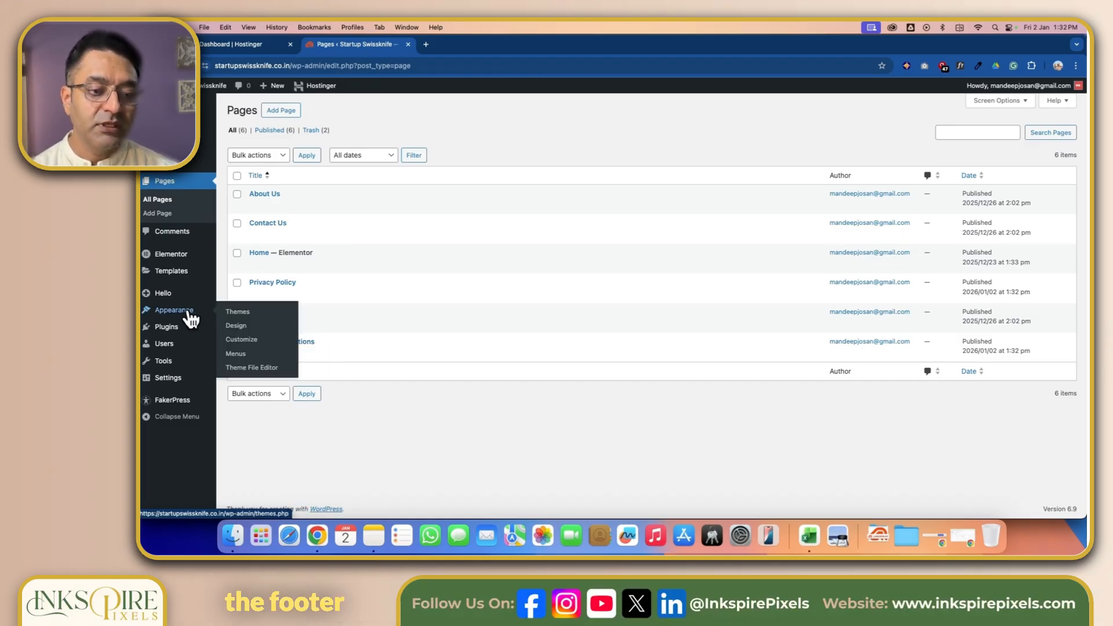
pyautogui.click(244, 354)
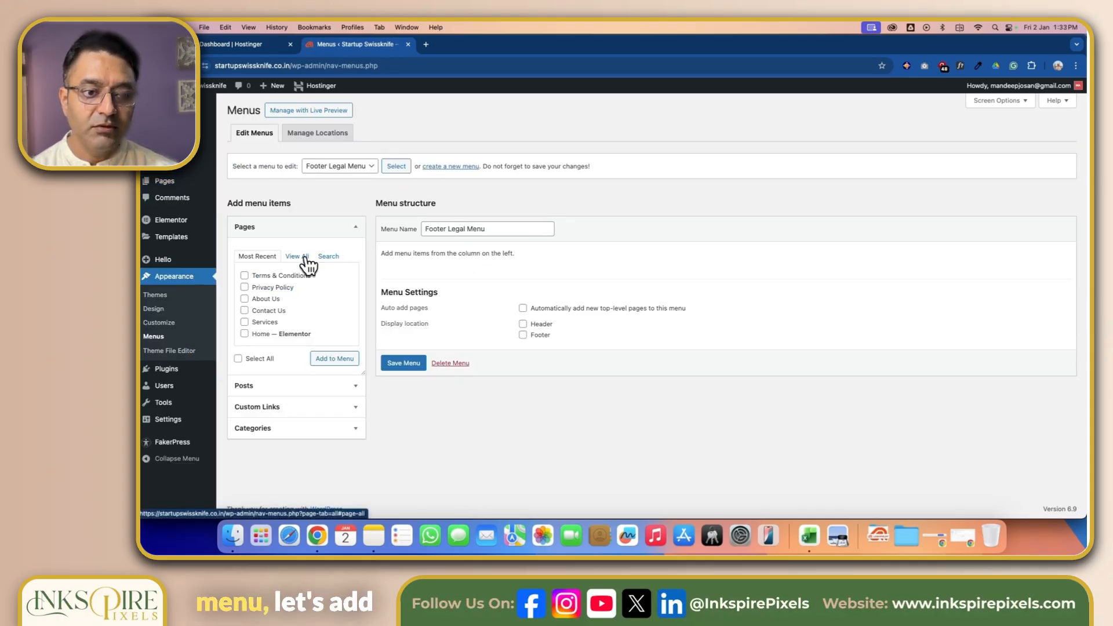
pyautogui.click(244, 288)
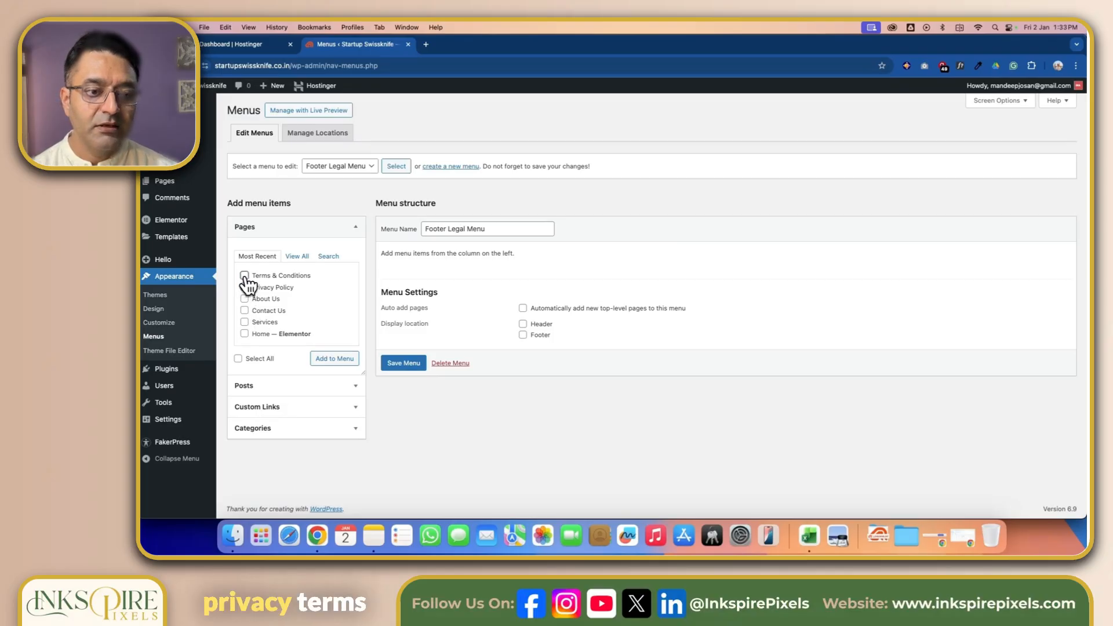
pyautogui.click(244, 275)
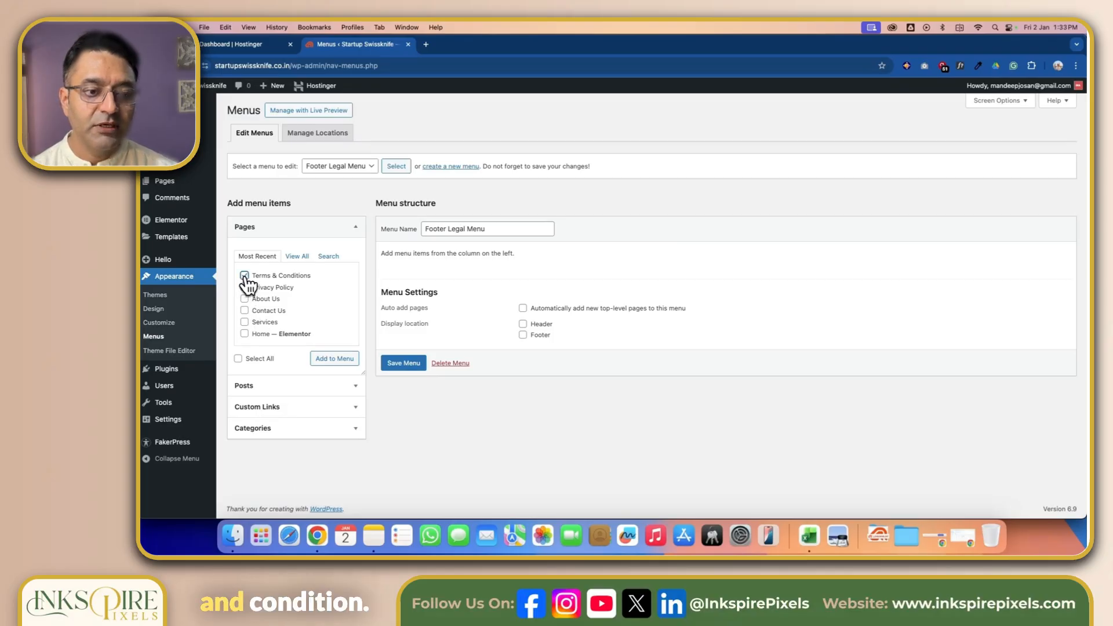
pyautogui.click(338, 362)
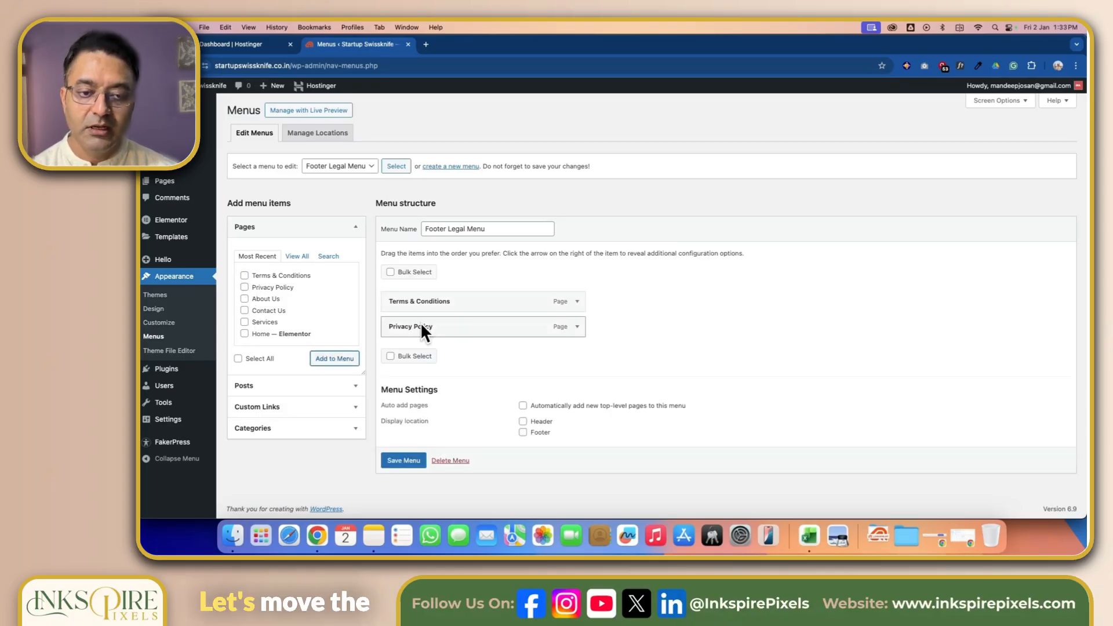
# - Move Privacy Policy above Terms & Conditions and save the Footer Legal Menu
pyautogui.moveTo(421, 323); pyautogui.dragTo(422, 299)
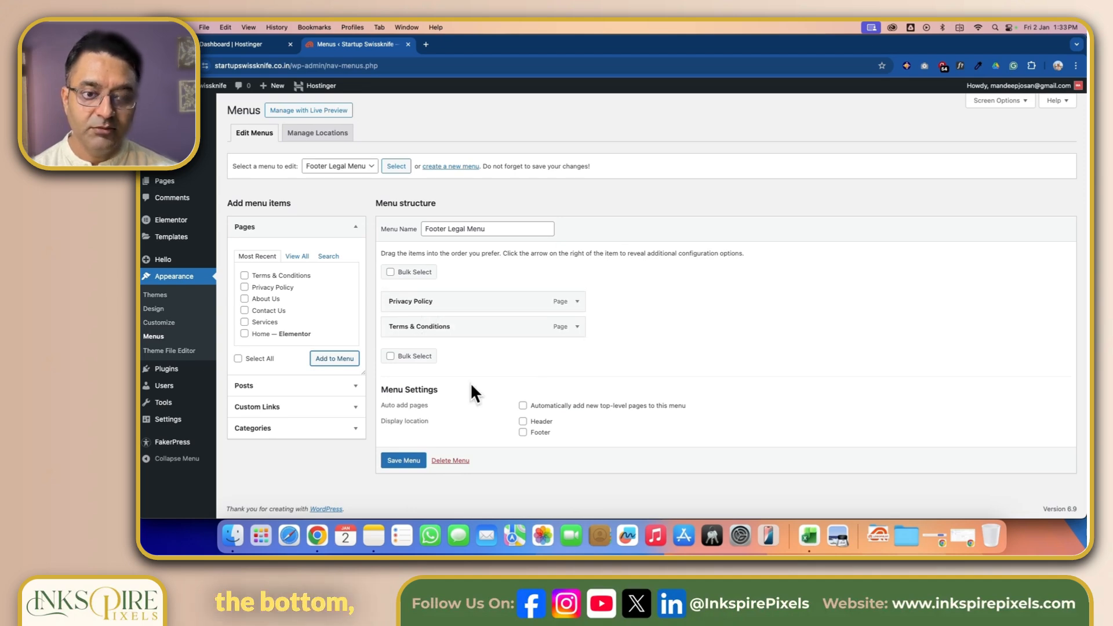
pyautogui.click(400, 462)
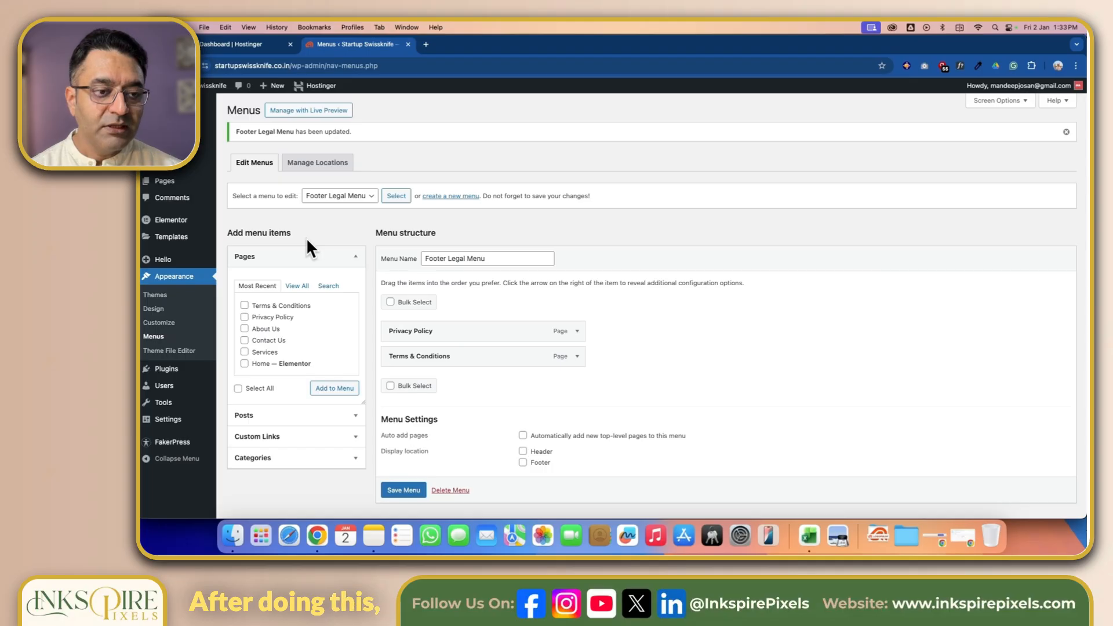
# - Open the Website Footer template from Theme Builder's footer templates in Elementor and select the Important Links menu widget
pyautogui.moveTo(178, 239)
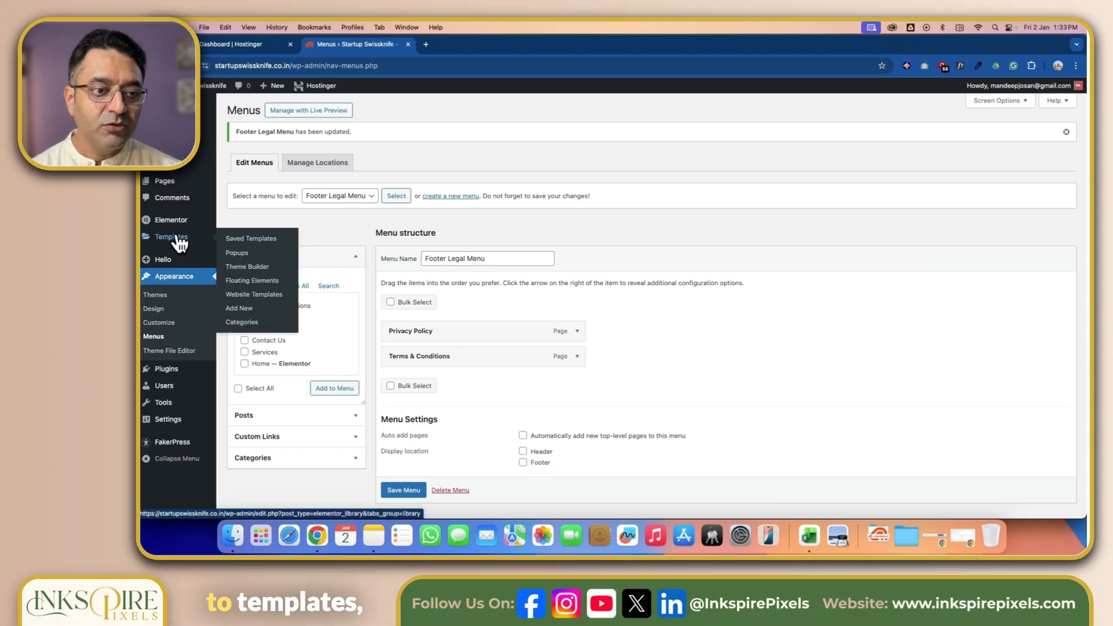
pyautogui.click(234, 268)
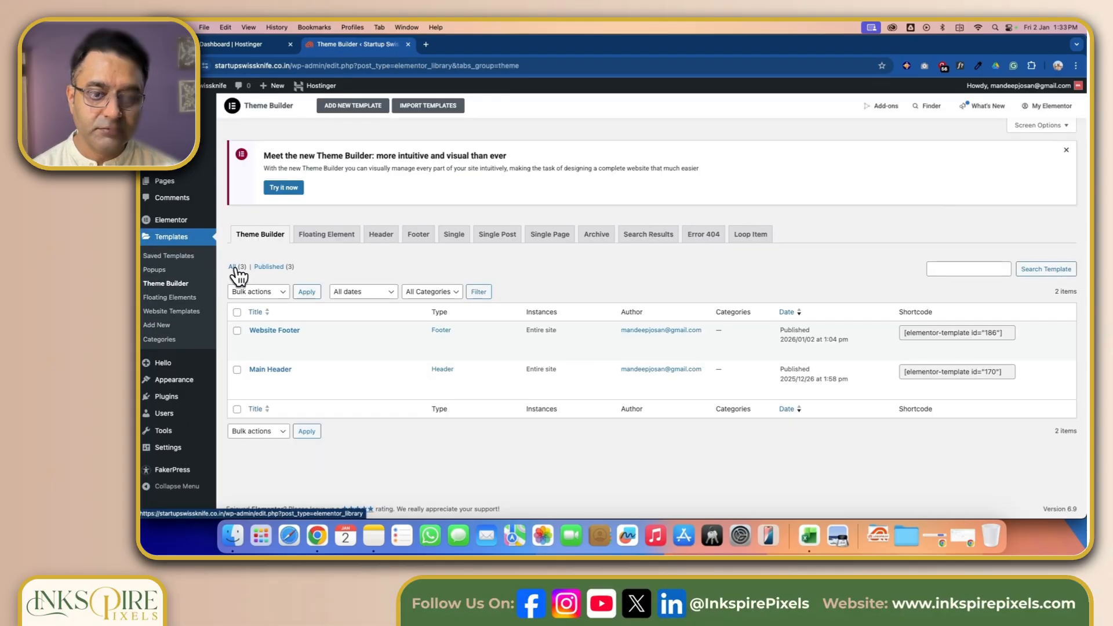
pyautogui.click(408, 240)
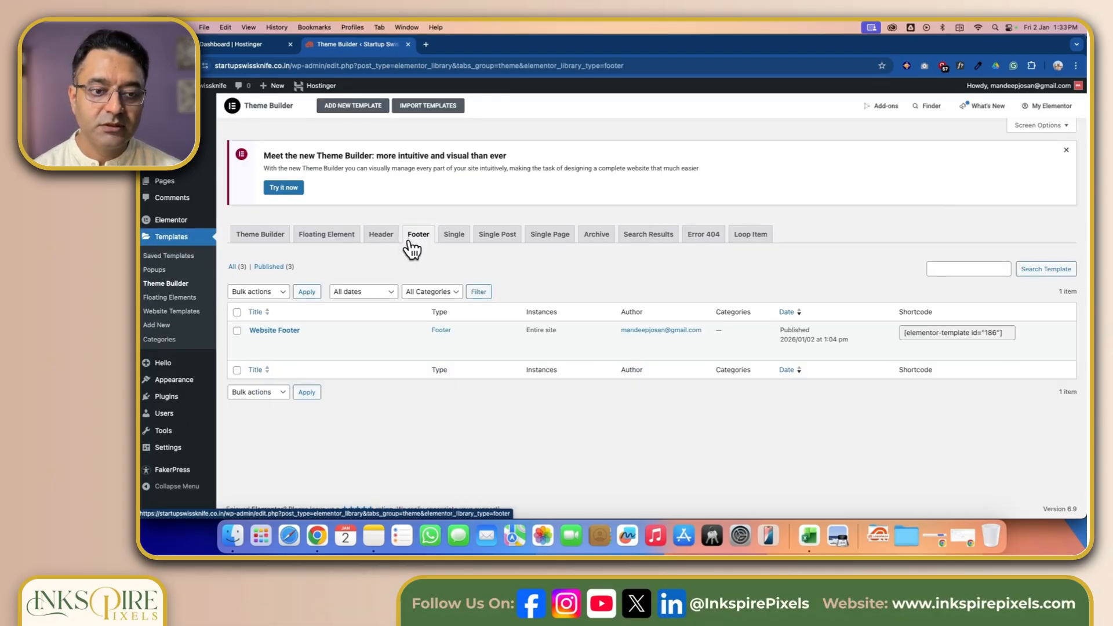
pyautogui.moveTo(274, 356)
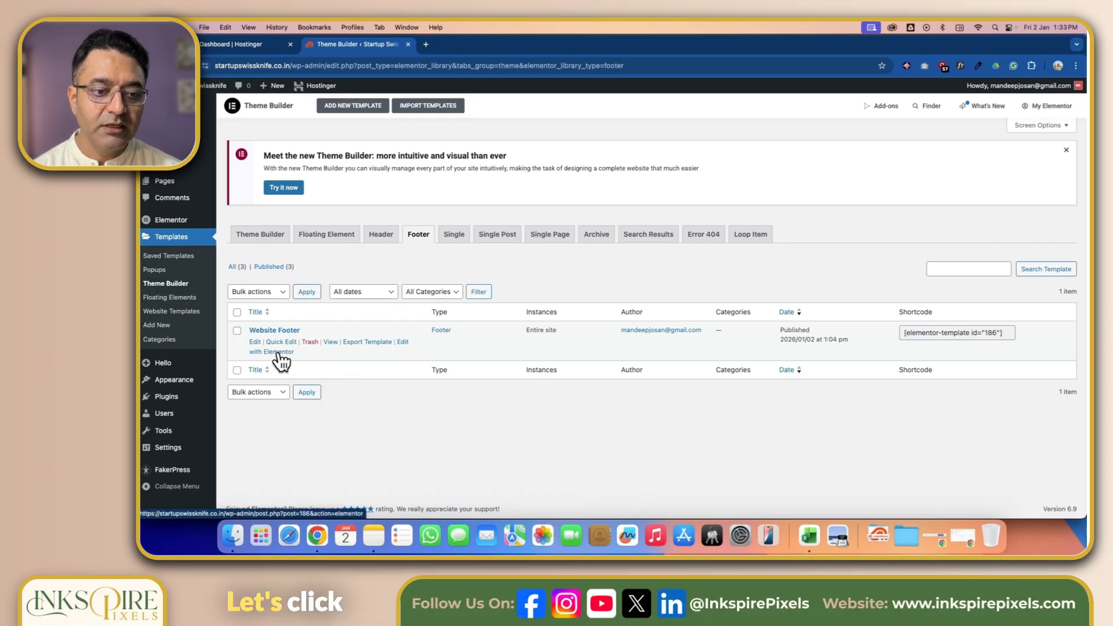
pyautogui.click(280, 354)
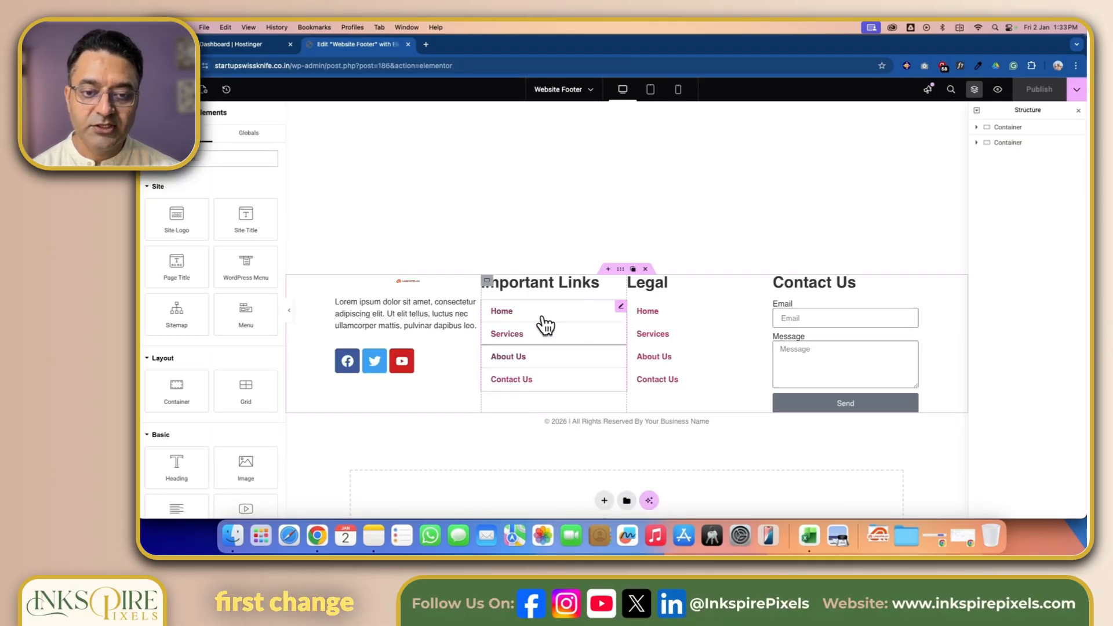
pyautogui.click(617, 312)
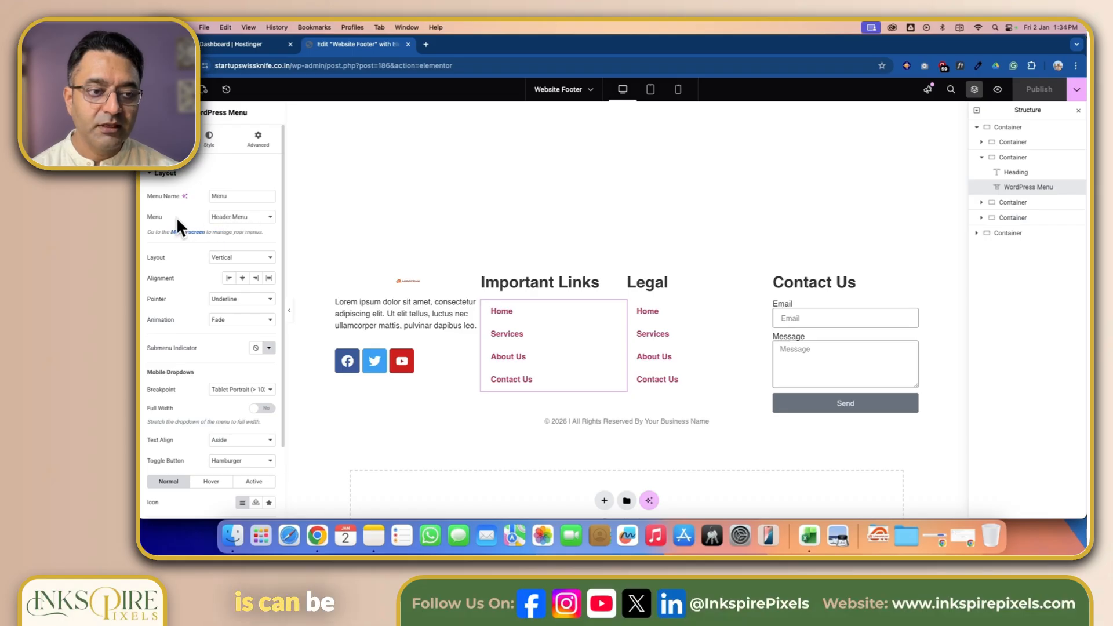
# - Assign the Footer Main Menu to the Important Links menu widget and the Footer Legal Menu to the Legal menu widget
pyautogui.click(269, 218)
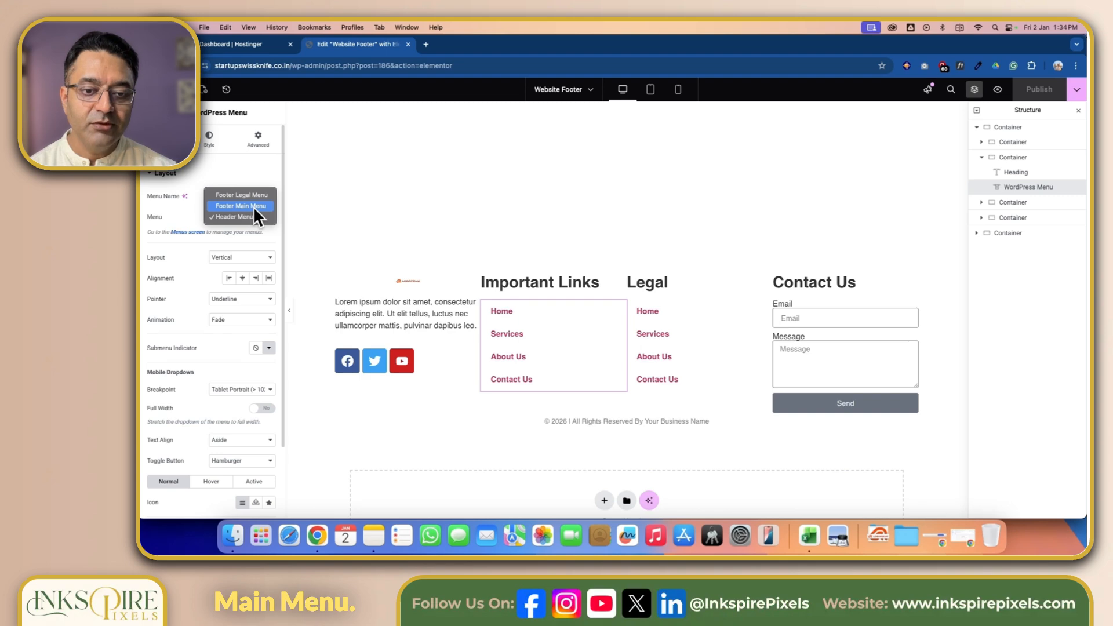
pyautogui.click(253, 206)
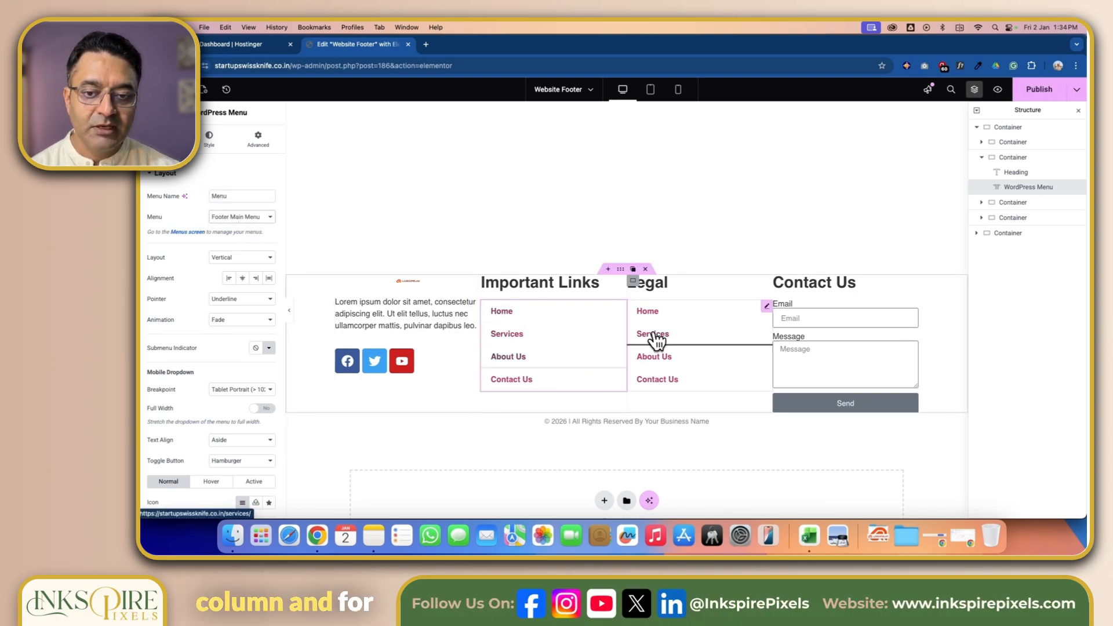
pyautogui.click(768, 306)
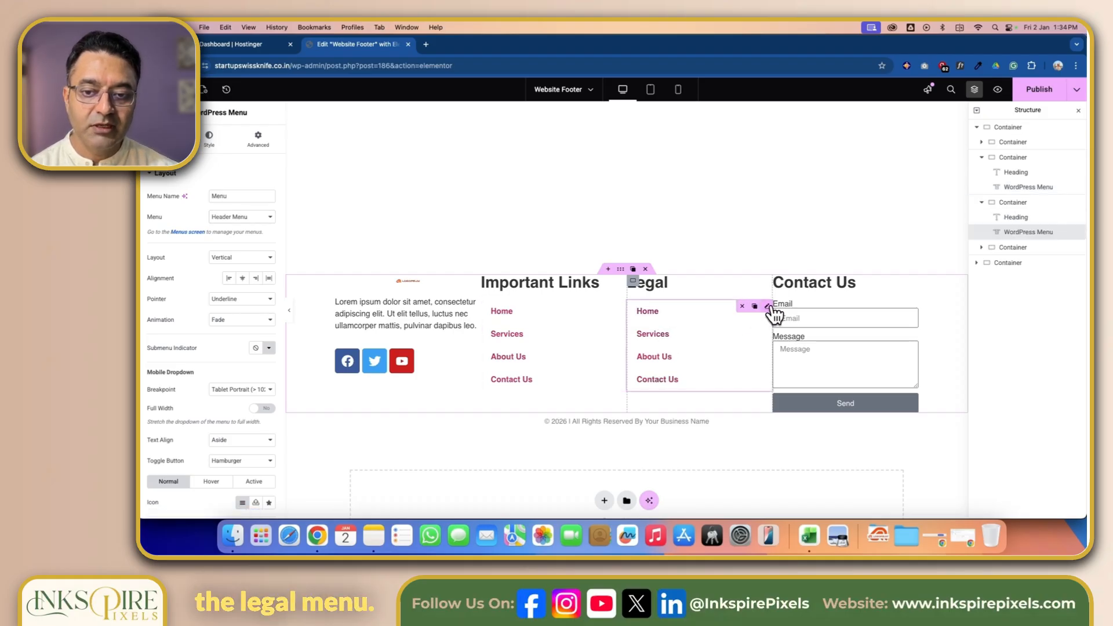
pyautogui.click(270, 219)
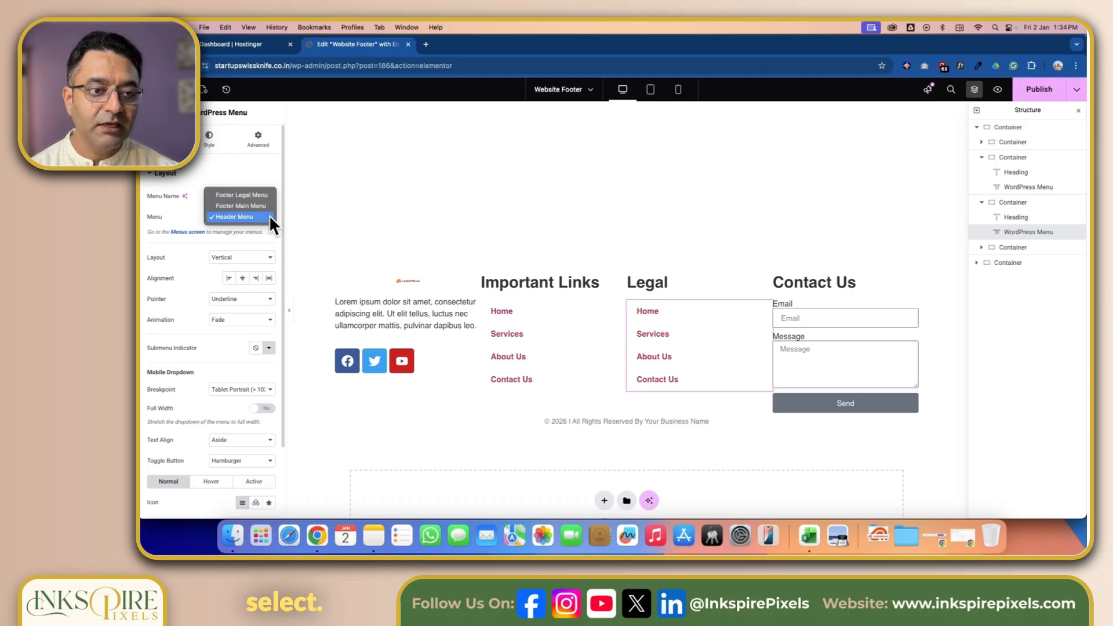
pyautogui.click(266, 196)
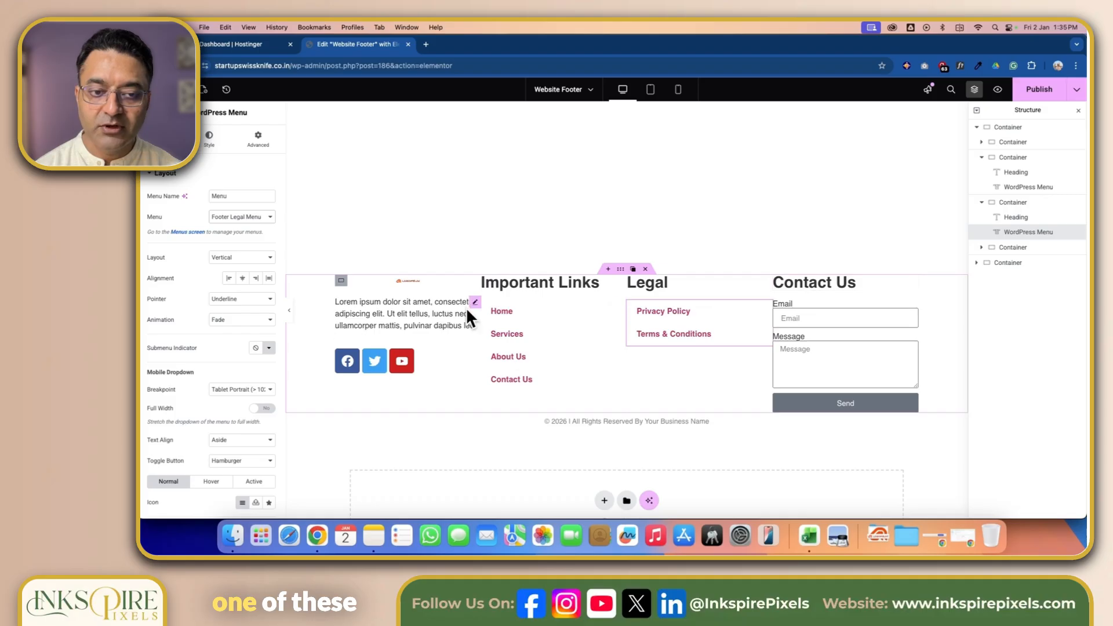
# - Give the logo and social icons column container 15 px padding on all sides
pyautogui.click(342, 282)
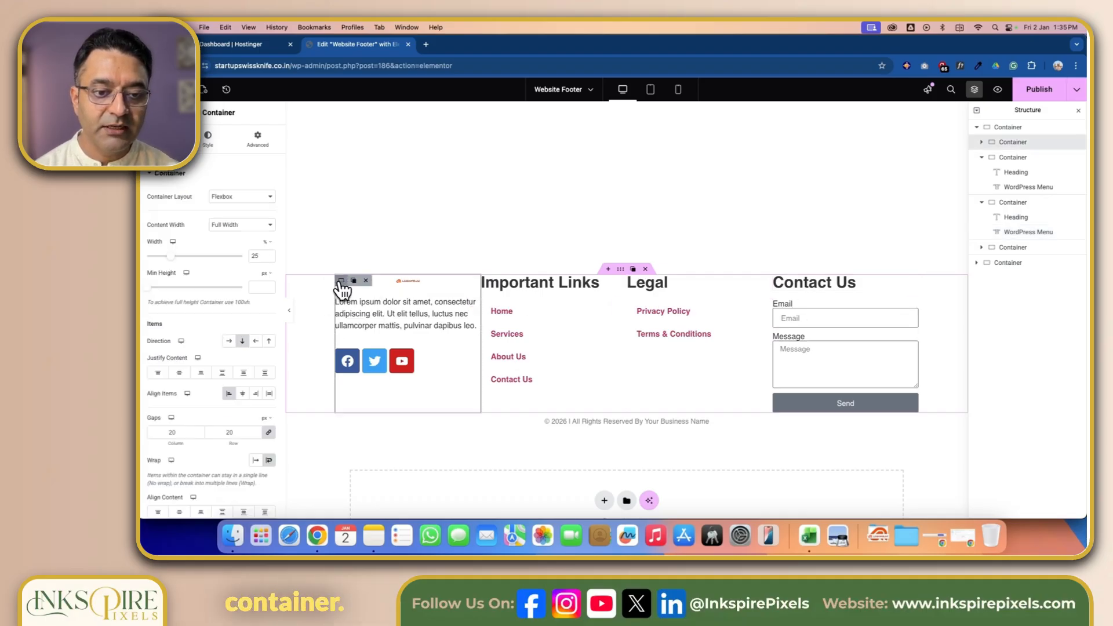
pyautogui.click(260, 145)
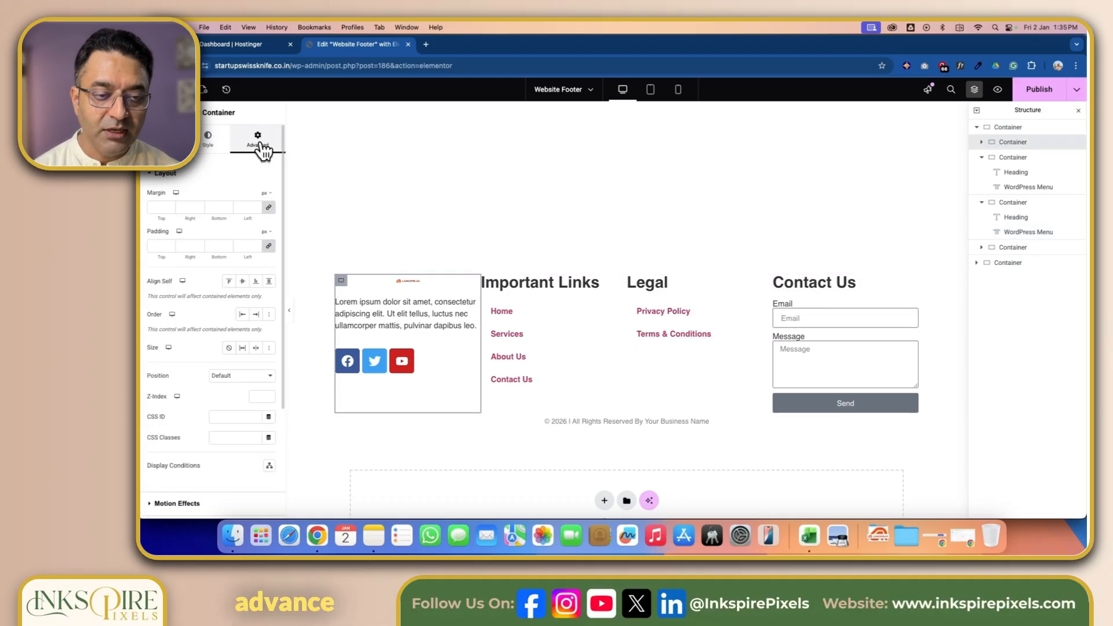
pyautogui.click(269, 208)
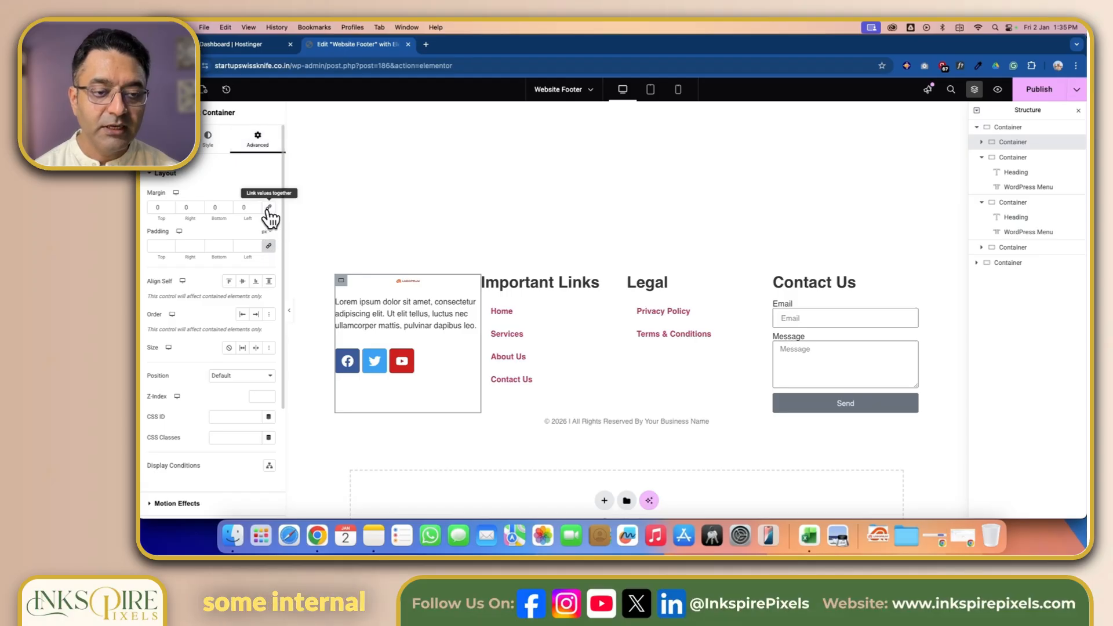
pyautogui.click(160, 247)
pyautogui.write('10')
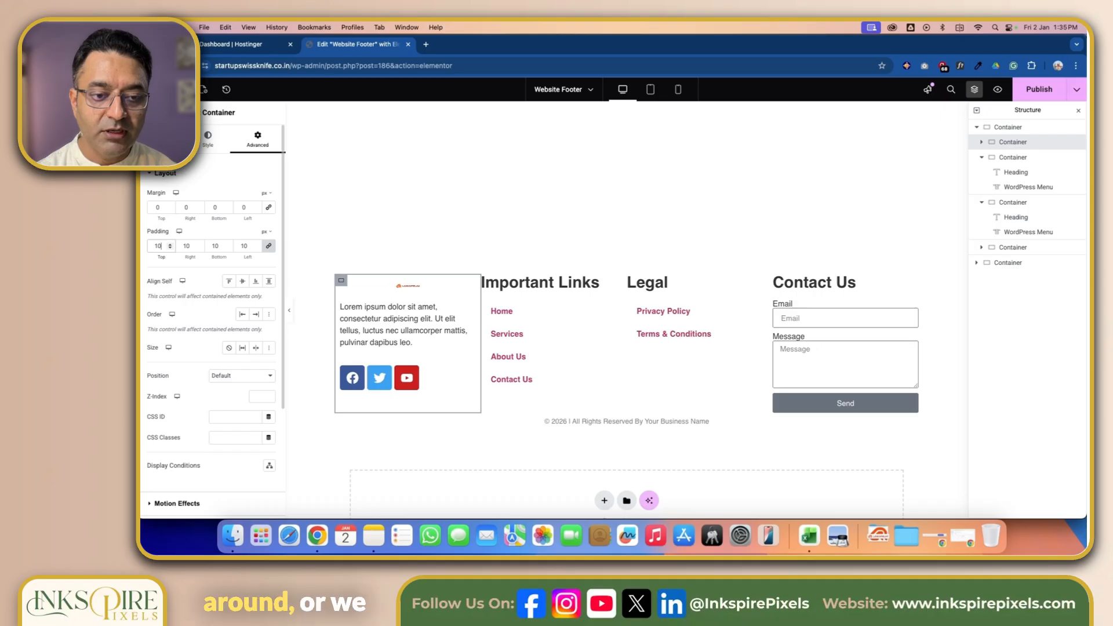
pyautogui.press('BackSpace')
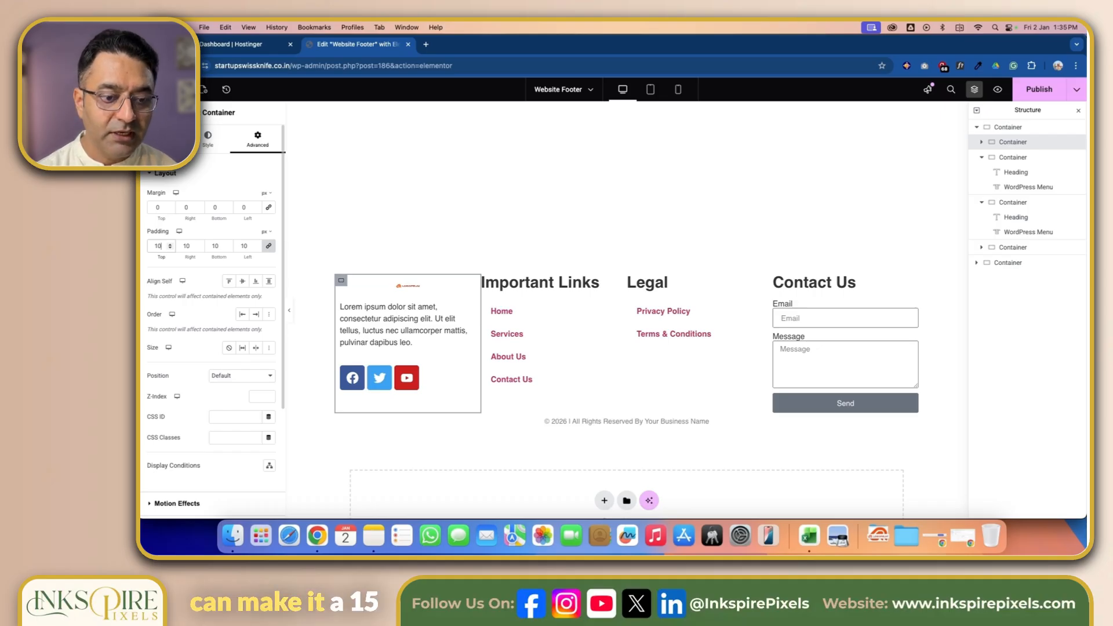
pyautogui.write('5')
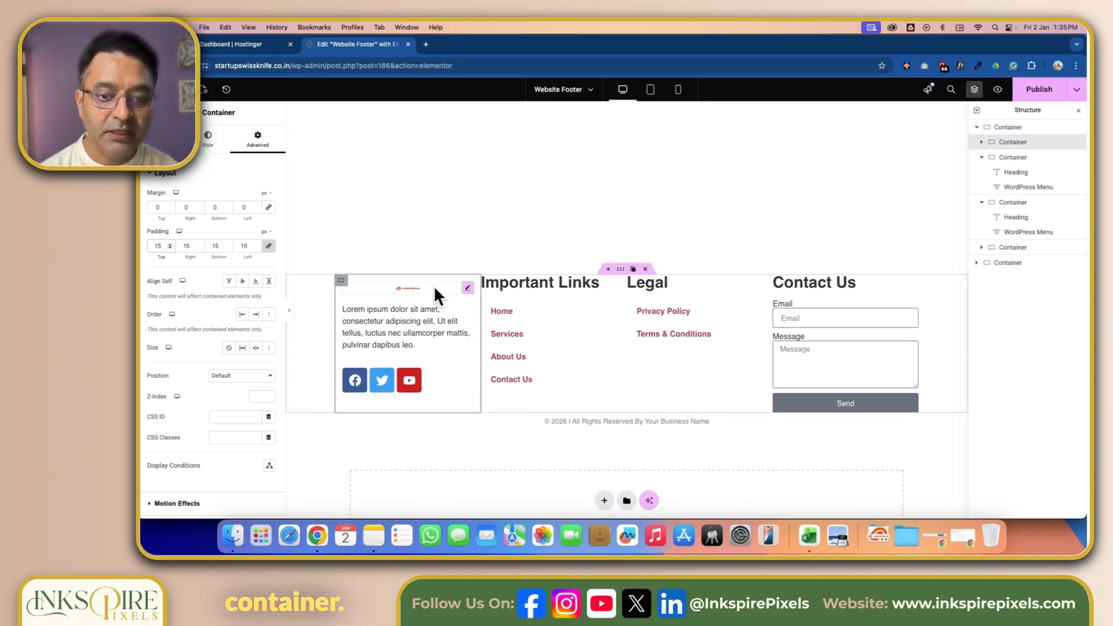
# - Give the Important Links column container 15 px padding on all sides
pyautogui.click(493, 291)
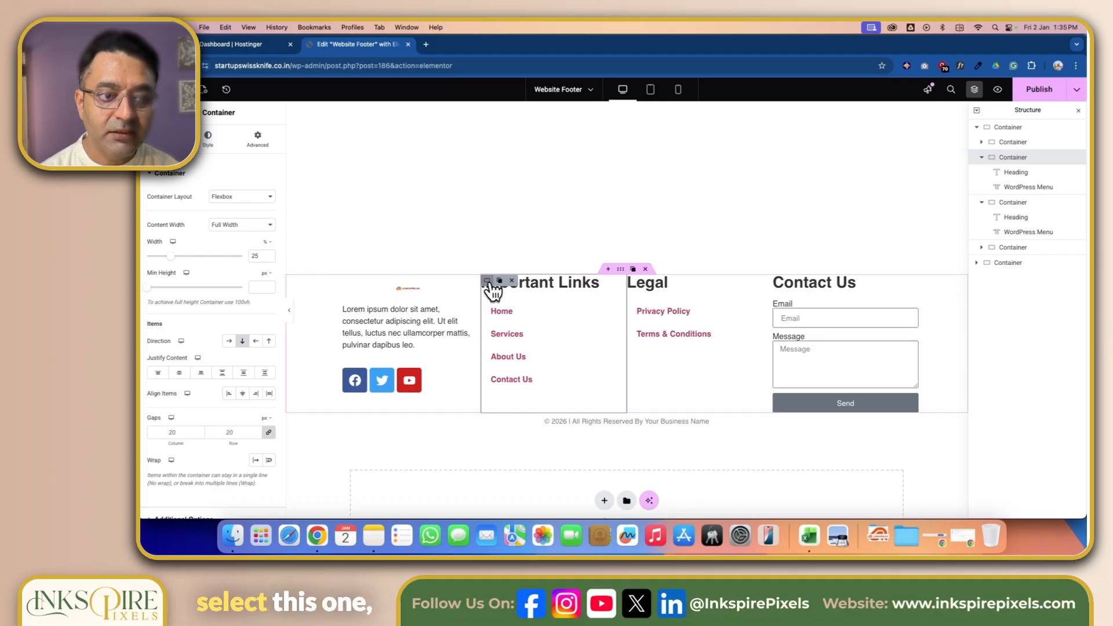
pyautogui.click(260, 144)
pyautogui.click(268, 207)
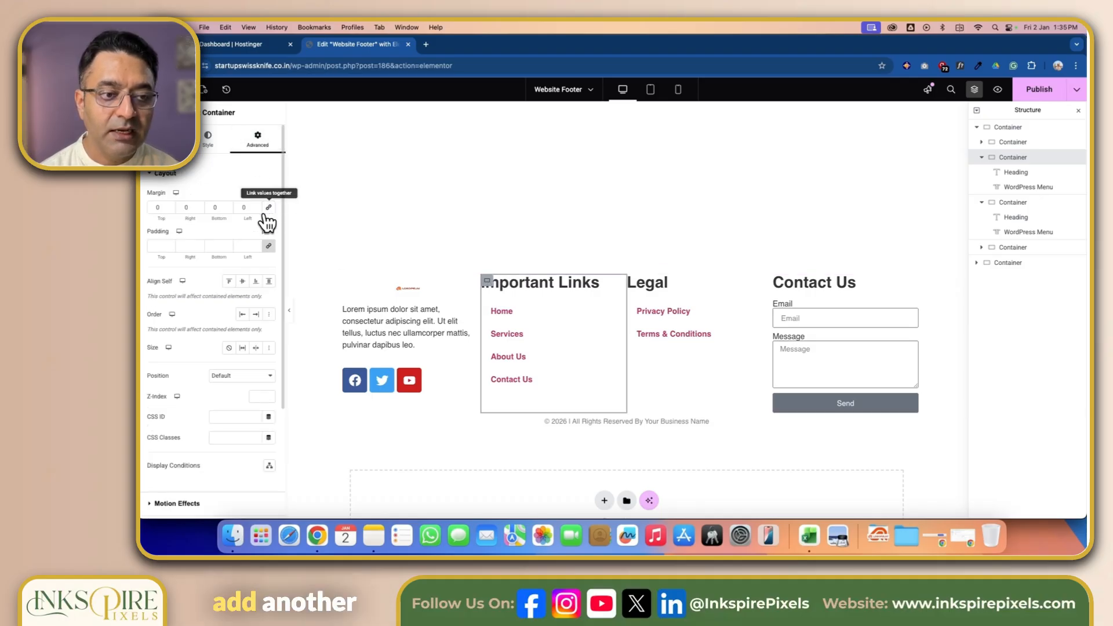
pyautogui.click(158, 246)
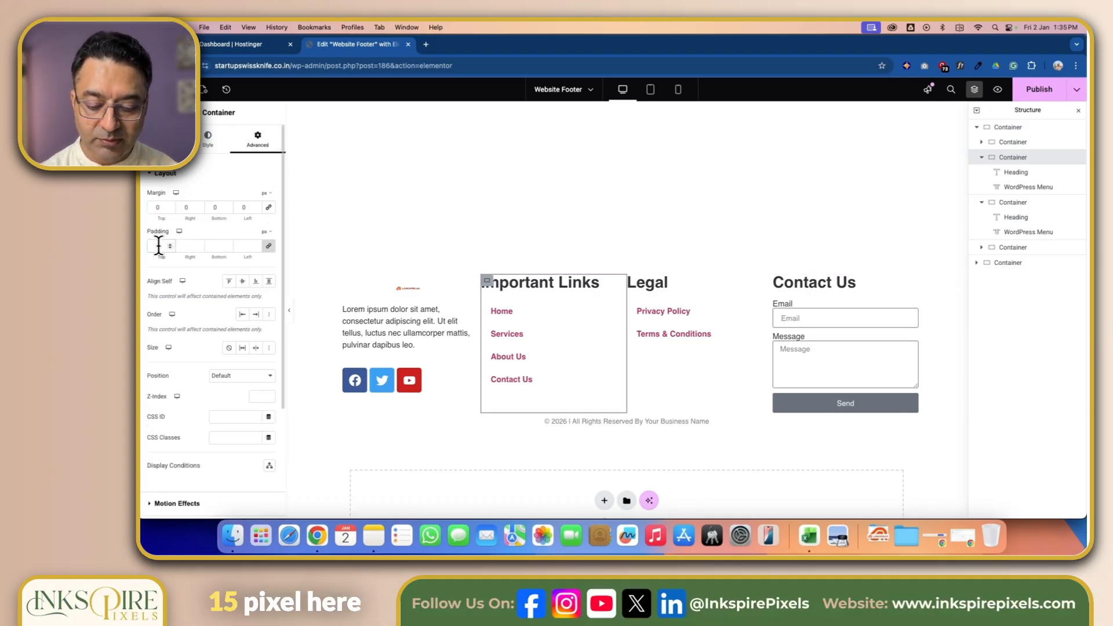
pyautogui.write('15')
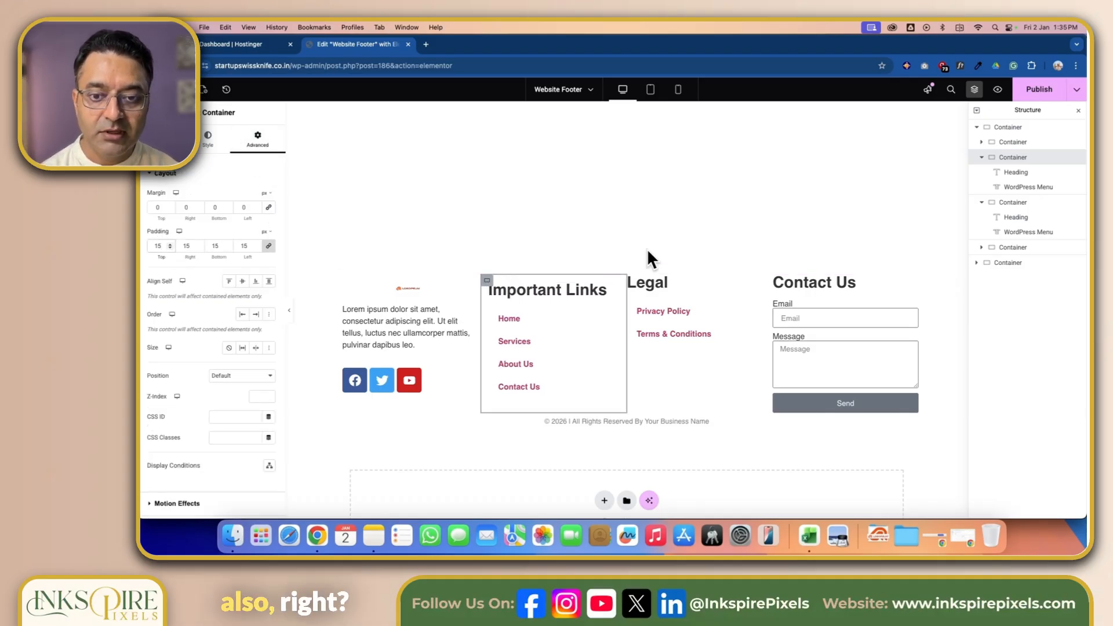
# - Select the Legal column container to adjust its padding
pyautogui.click(636, 284)
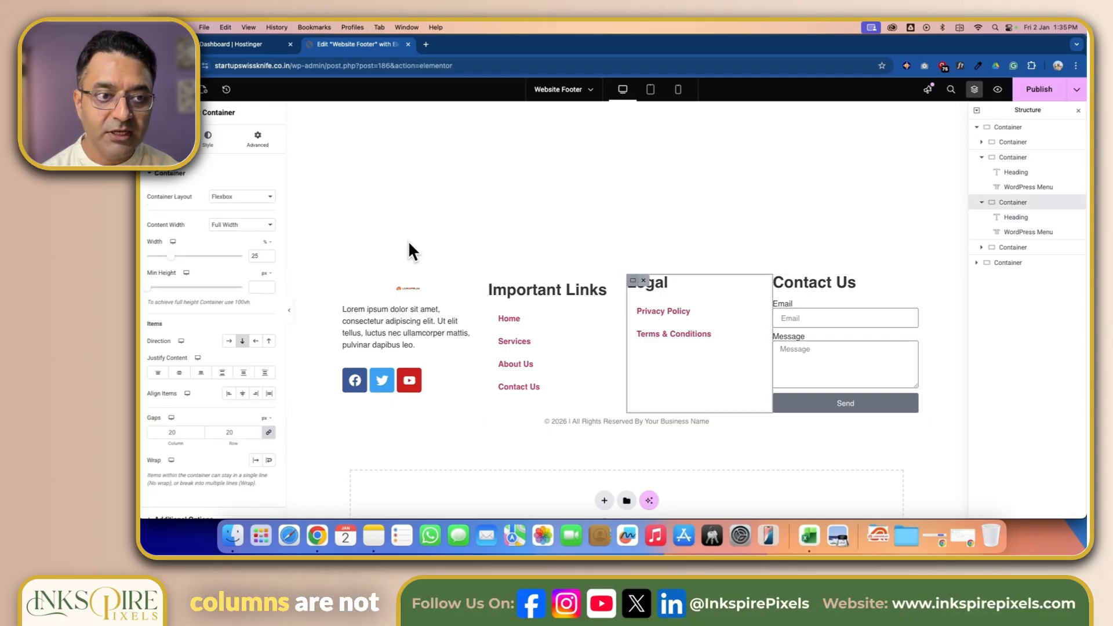